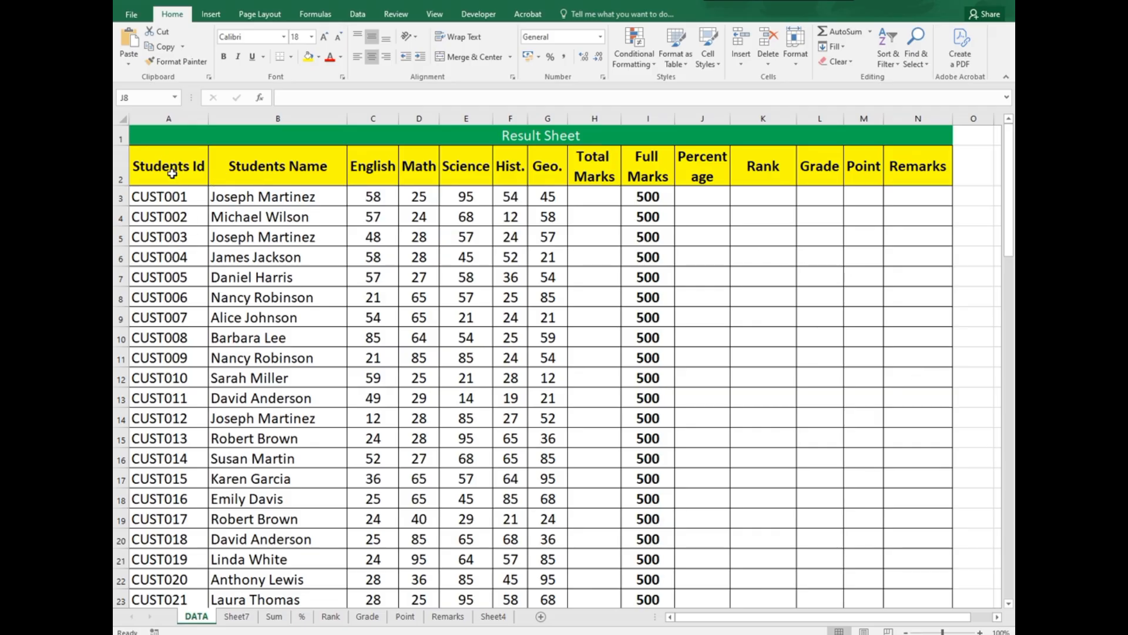
# Change the heading in H2 of the result sheet to "Obtain Marks"
pyautogui.click(173, 177)
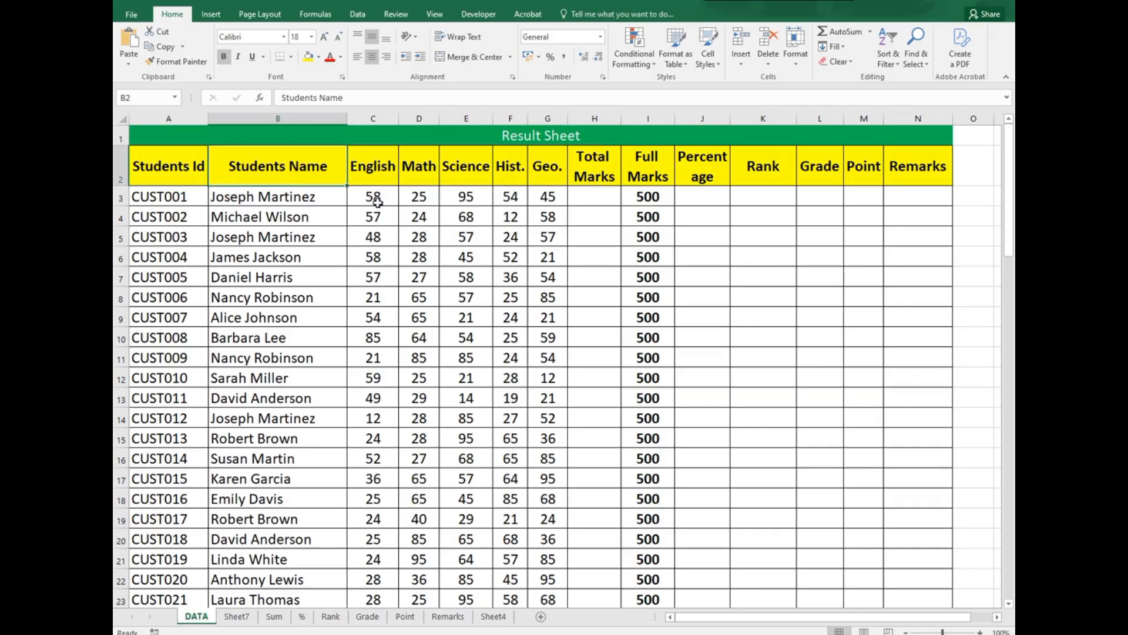
pyautogui.moveTo(375, 165); pyautogui.dragTo(548, 166)
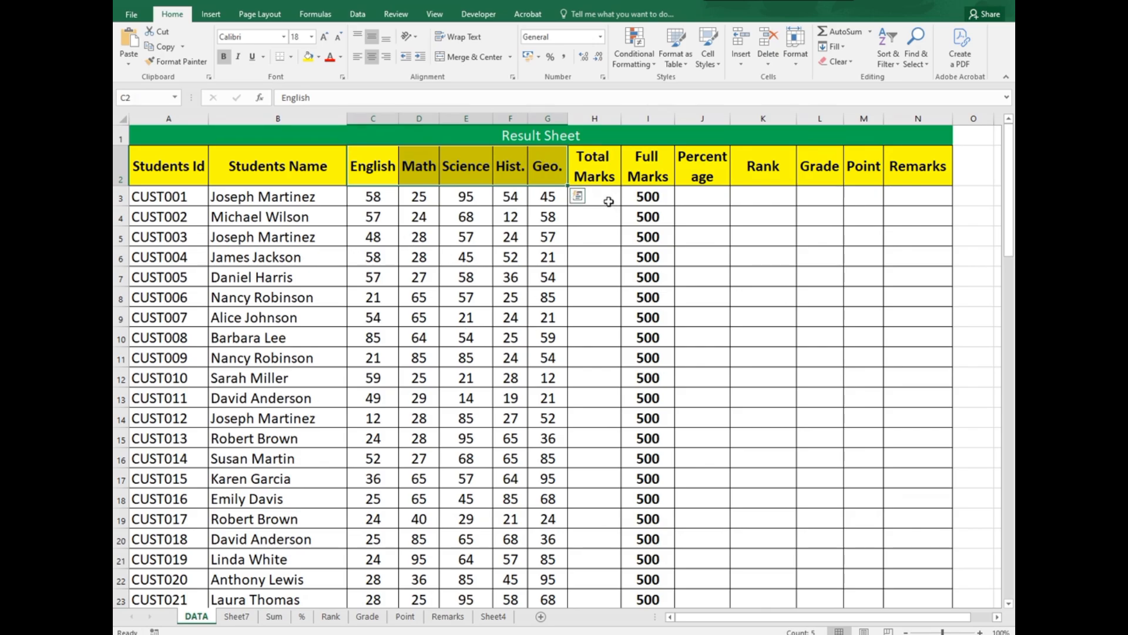
pyautogui.moveTo(590, 200); pyautogui.dragTo(608, 214)
pyautogui.click(599, 170)
pyautogui.doubleClick(577, 155)
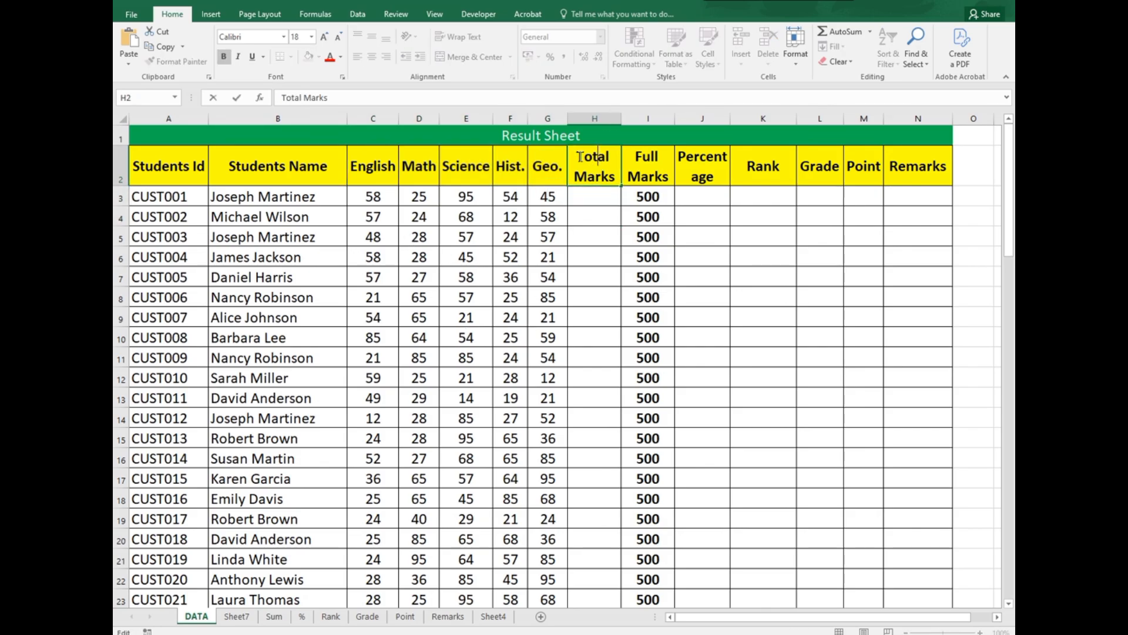
pyautogui.moveTo(578, 156); pyautogui.dragTo(613, 154)
pyautogui.write('Obtain')
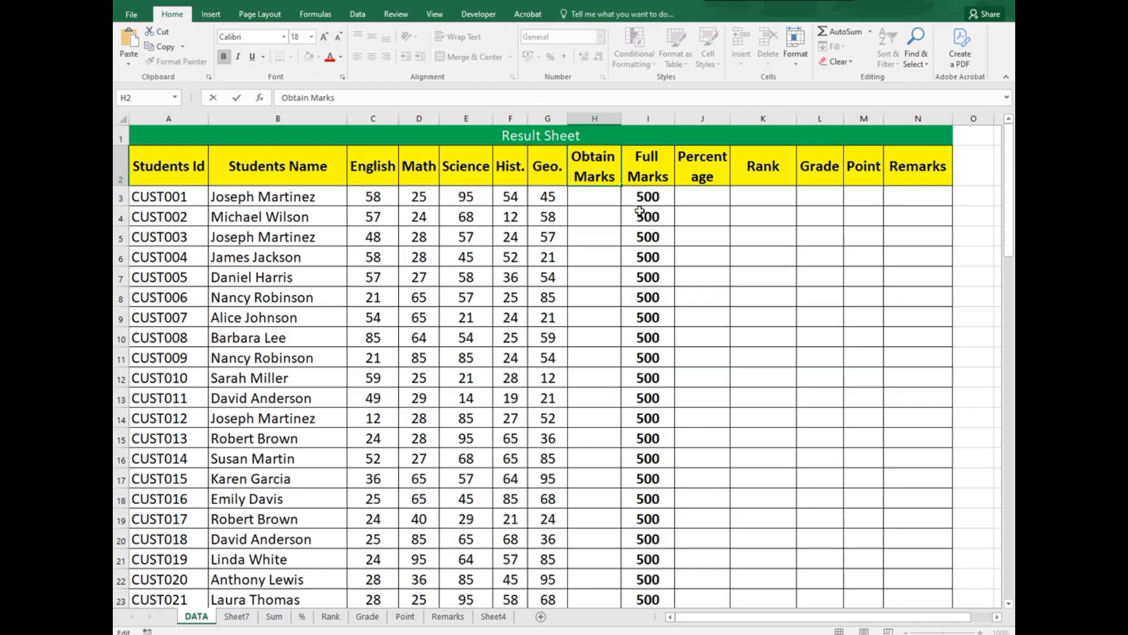
pyautogui.click(667, 255)
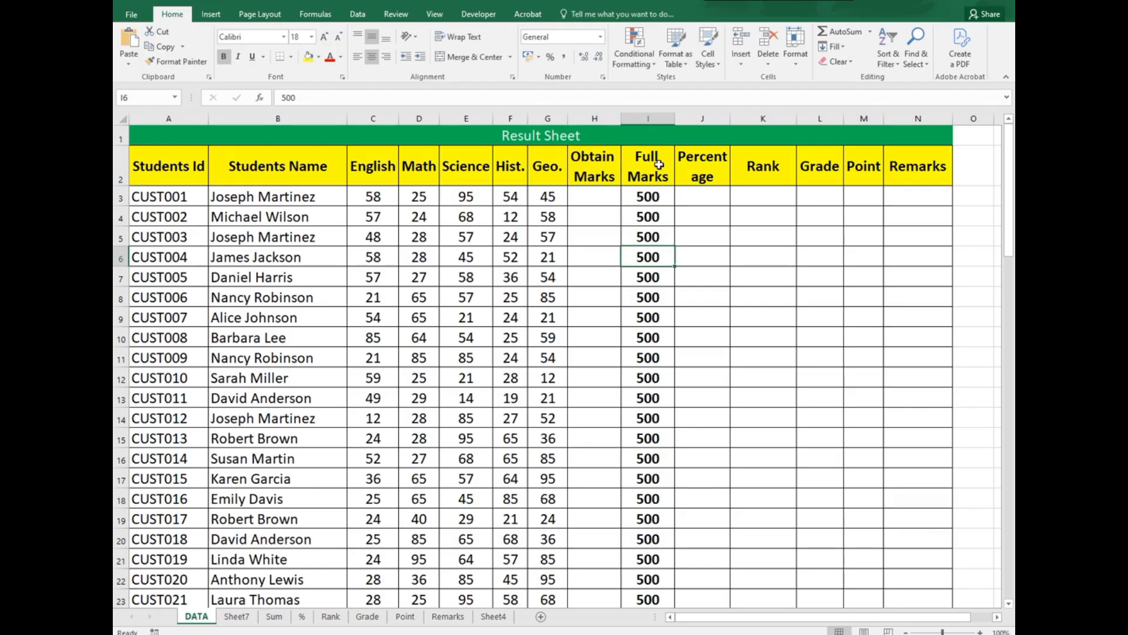
# Review the Full Marks, Percentage, Rank, Grade, Point and Remarks columns and the first empty Obtain Marks cell
pyautogui.moveTo(658, 168); pyautogui.dragTo(650, 238)
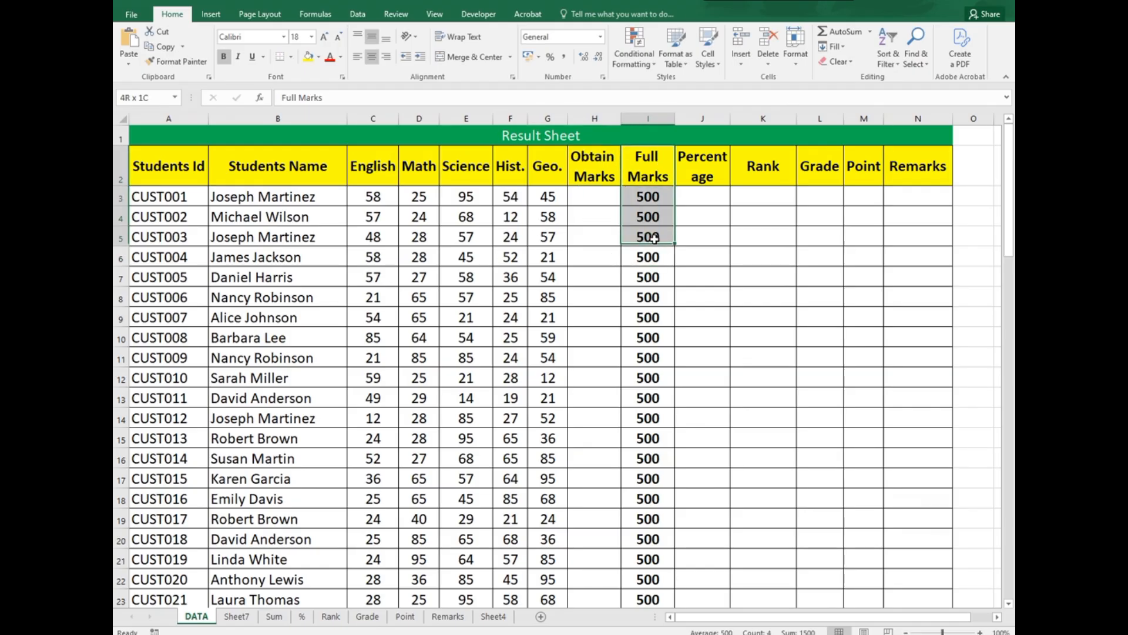
pyautogui.click(713, 175)
pyautogui.click(780, 177)
pyautogui.click(833, 177)
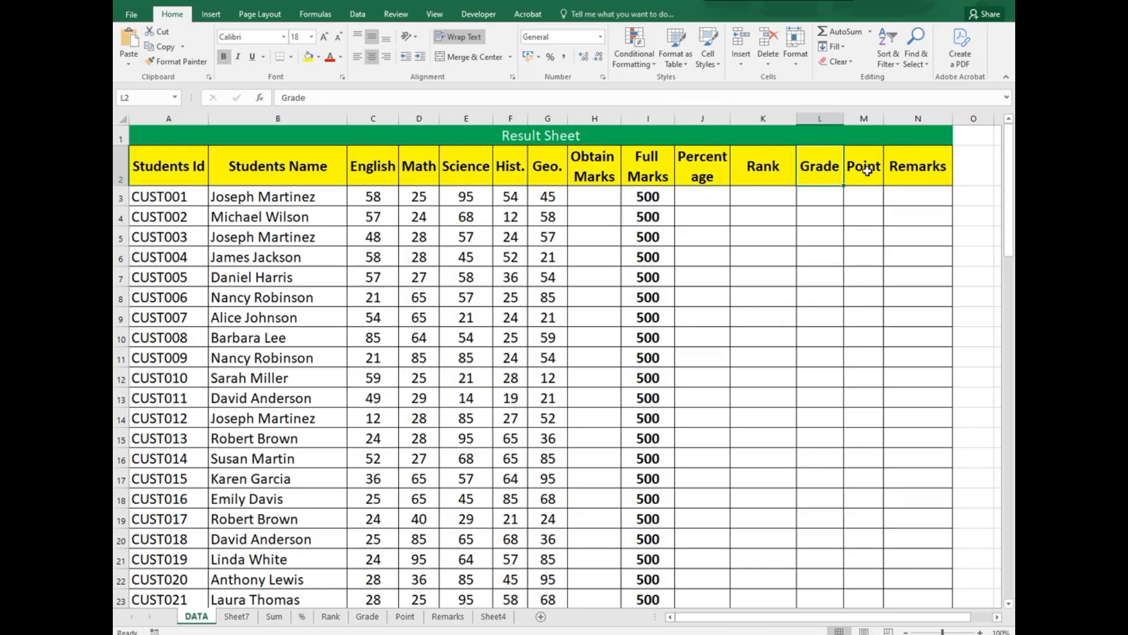
pyautogui.click(862, 174)
pyautogui.click(914, 177)
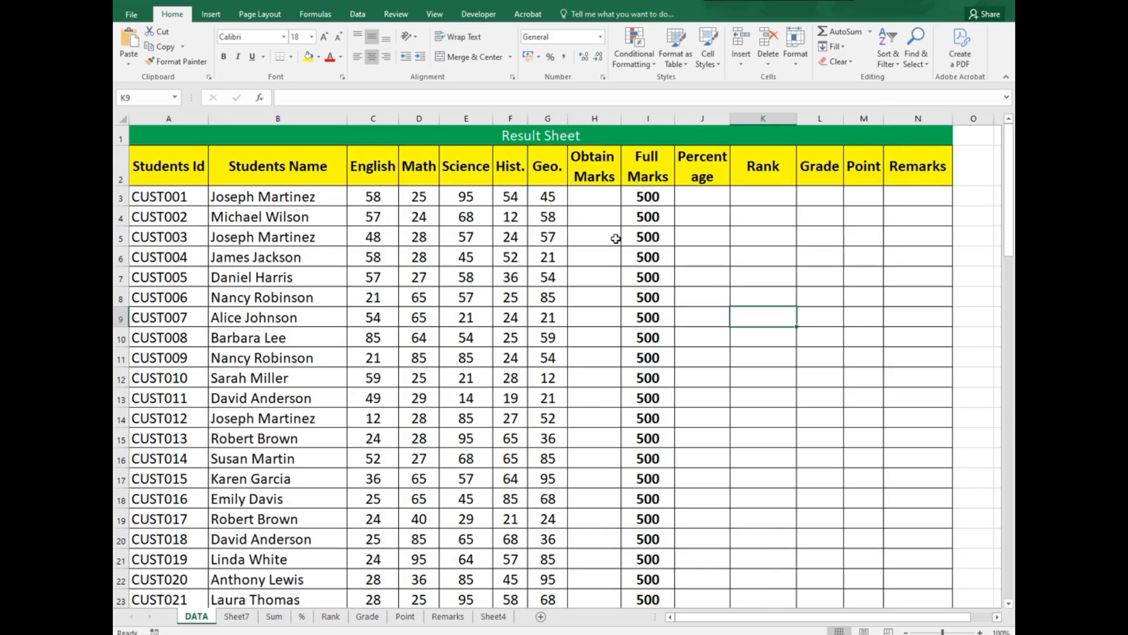
pyautogui.click(597, 201)
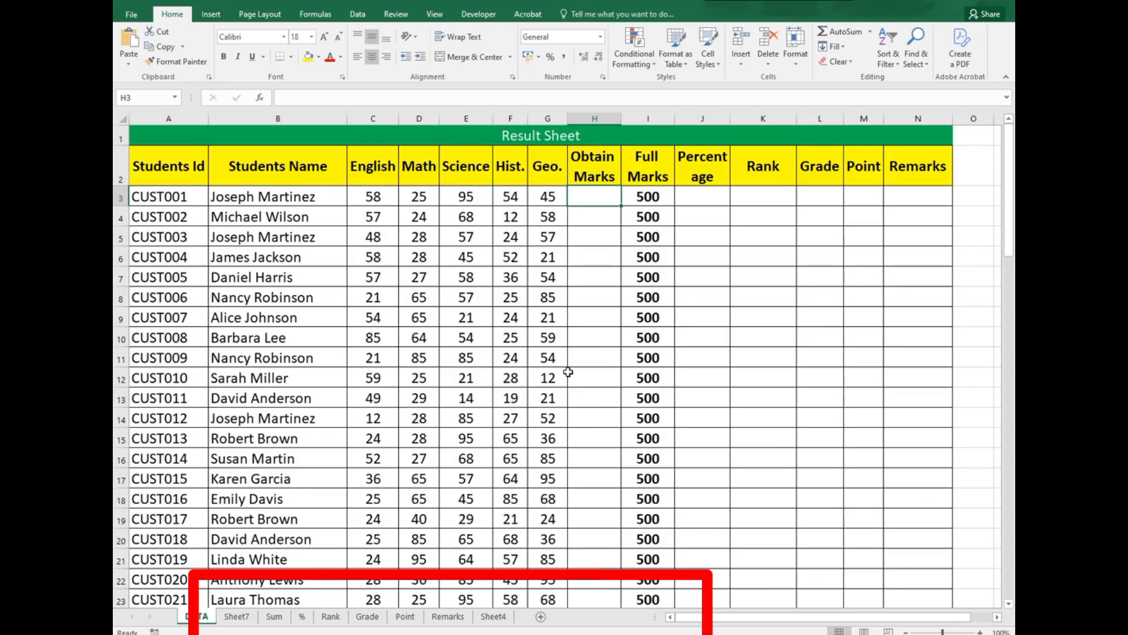
# Copy the Bengali question about adding cells C3 to G3 from the merged cell on the Sum sheet
pyautogui.click(274, 616)
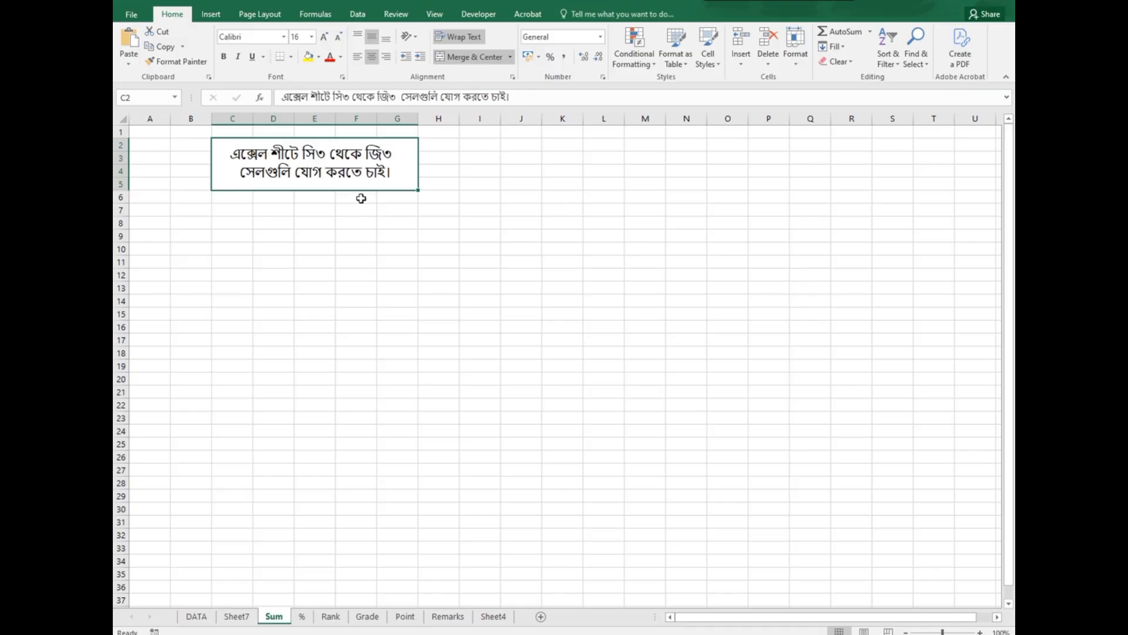
pyautogui.click(404, 197)
pyautogui.doubleClick(277, 151)
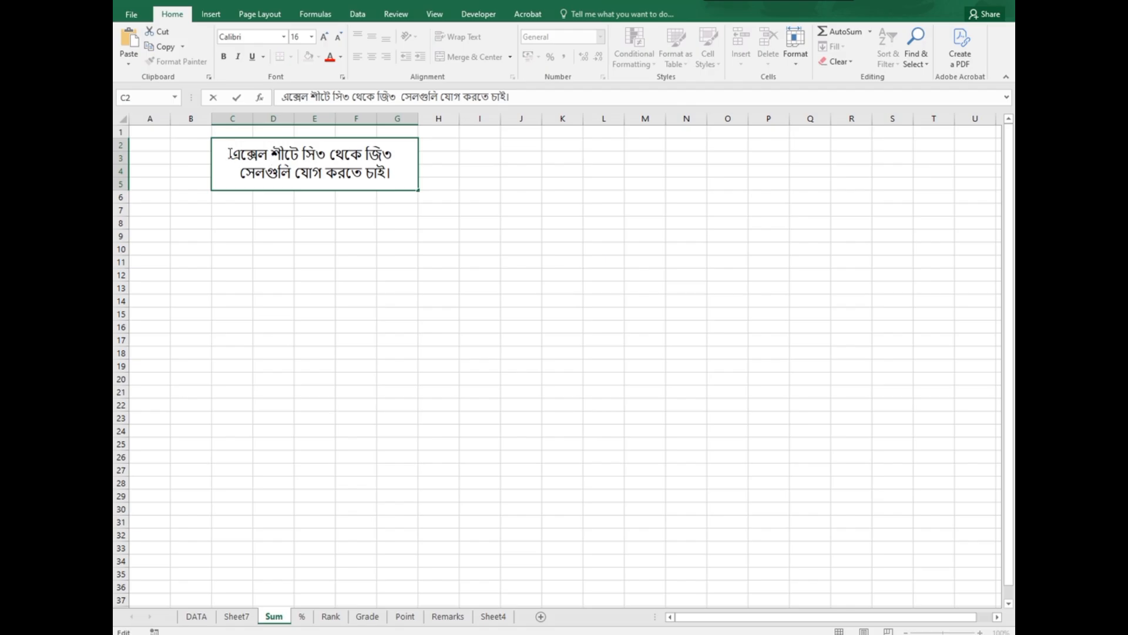
pyautogui.moveTo(230, 154); pyautogui.dragTo(406, 183)
pyautogui.hotkey('ctrl', 'c')
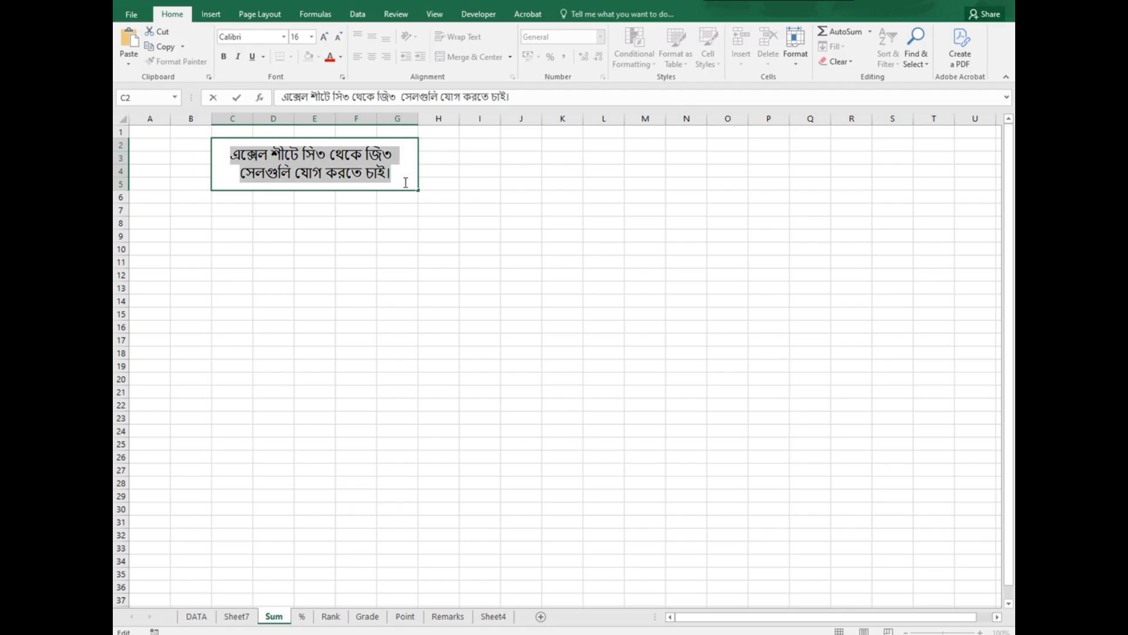
# Switch to Chrome, search for "chatgpt" and open ChatGPT through the OpenAI site's login options
pyautogui.click(571, 634)
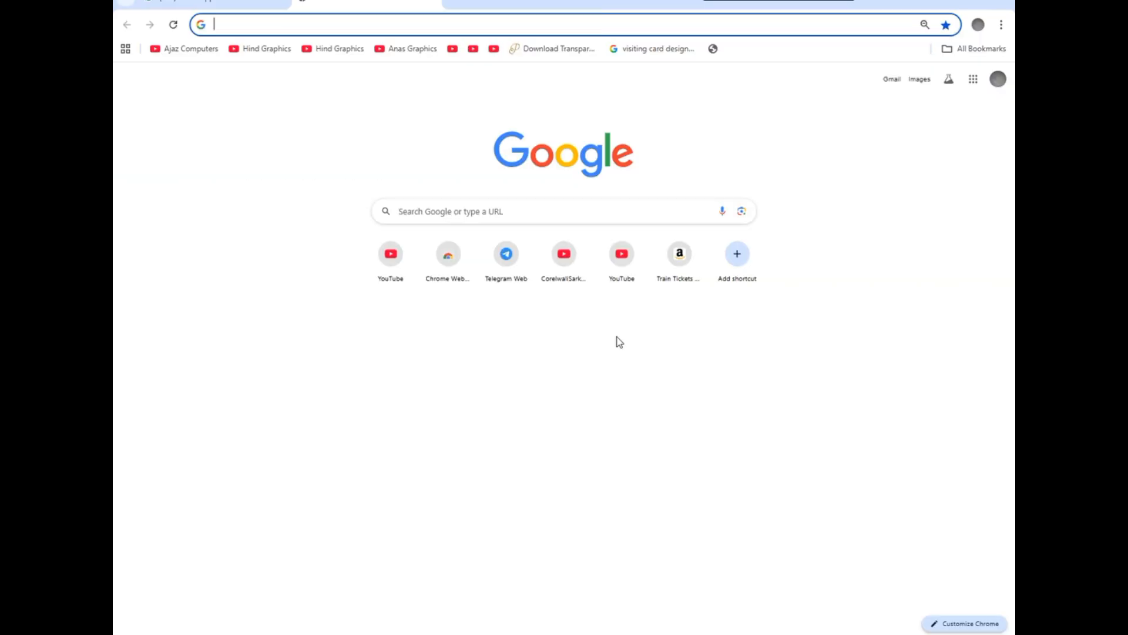
pyautogui.click(367, 27)
pyautogui.write('chatgpt')
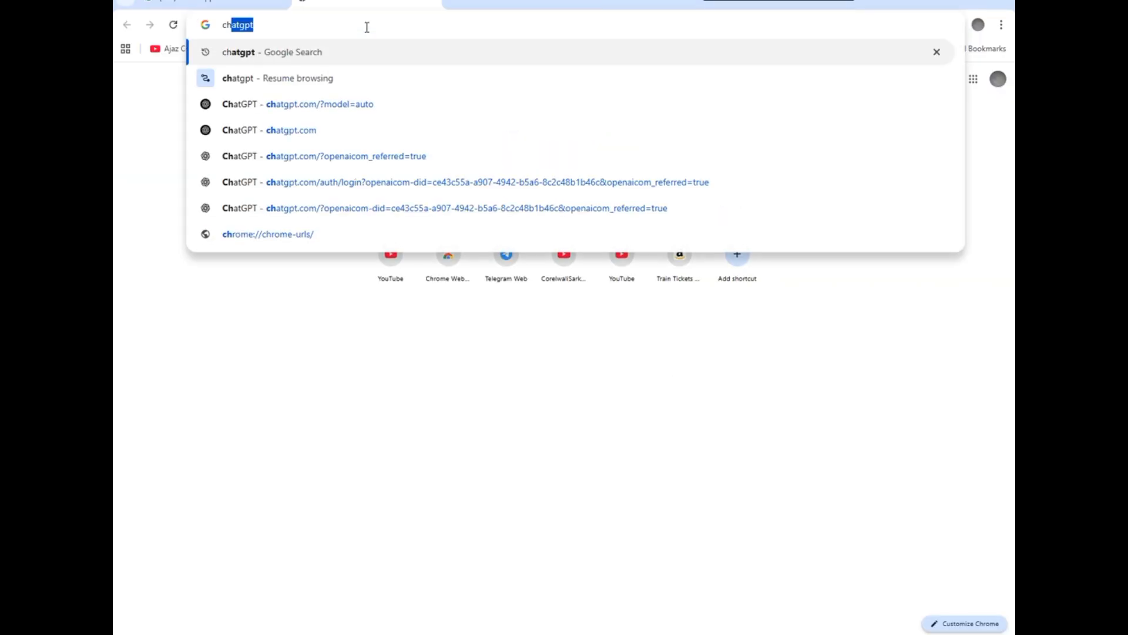
pyautogui.press('Return')
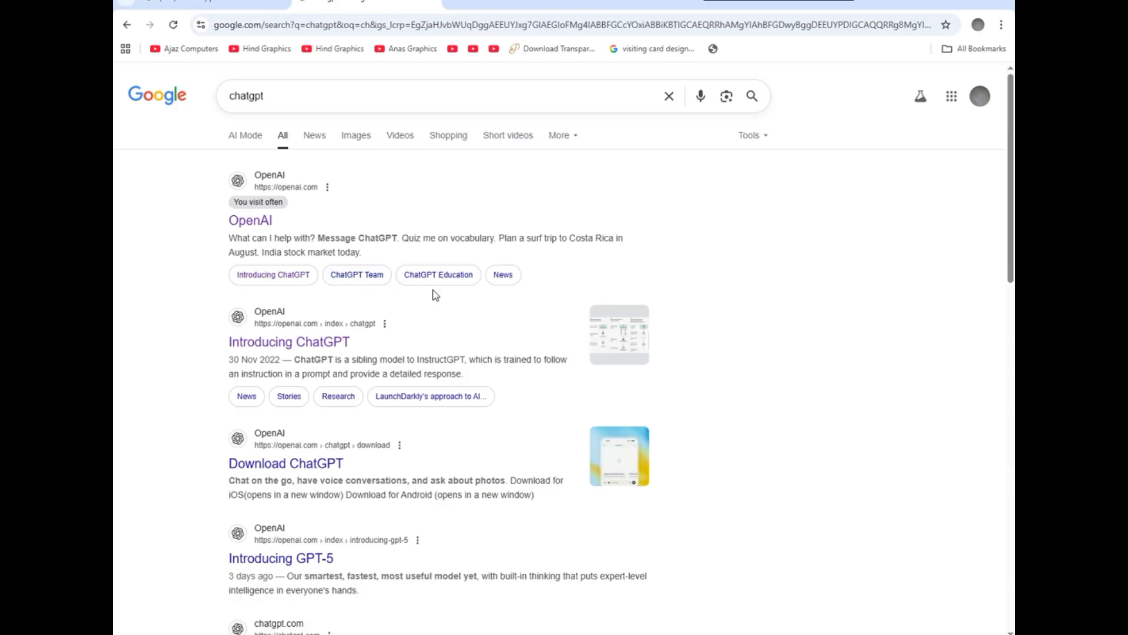
pyautogui.click(257, 226)
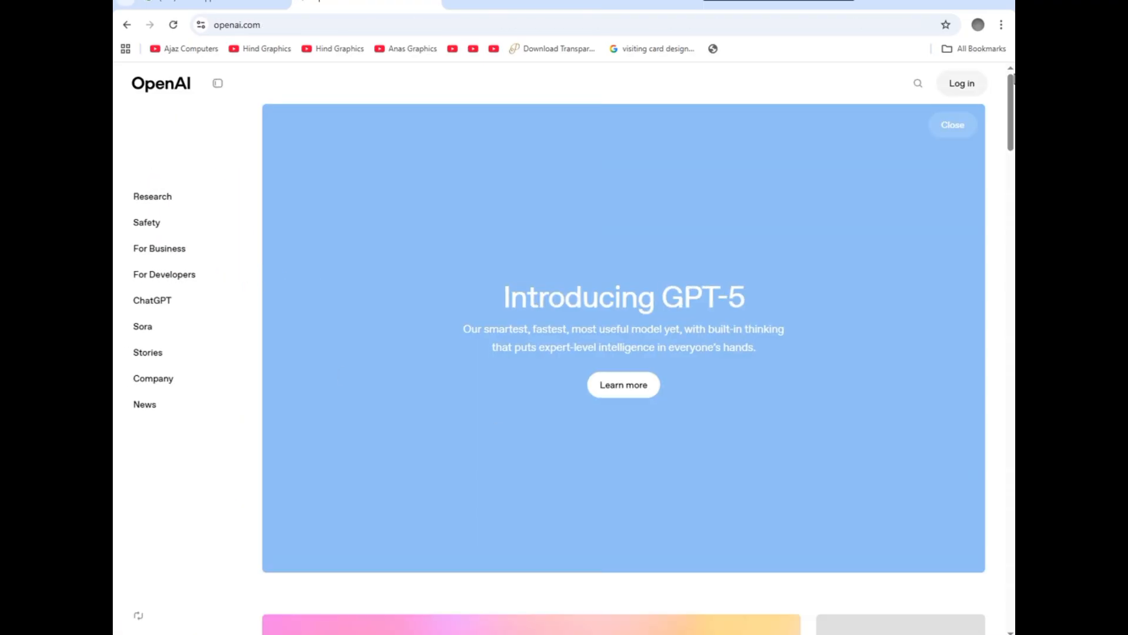
pyautogui.click(967, 85)
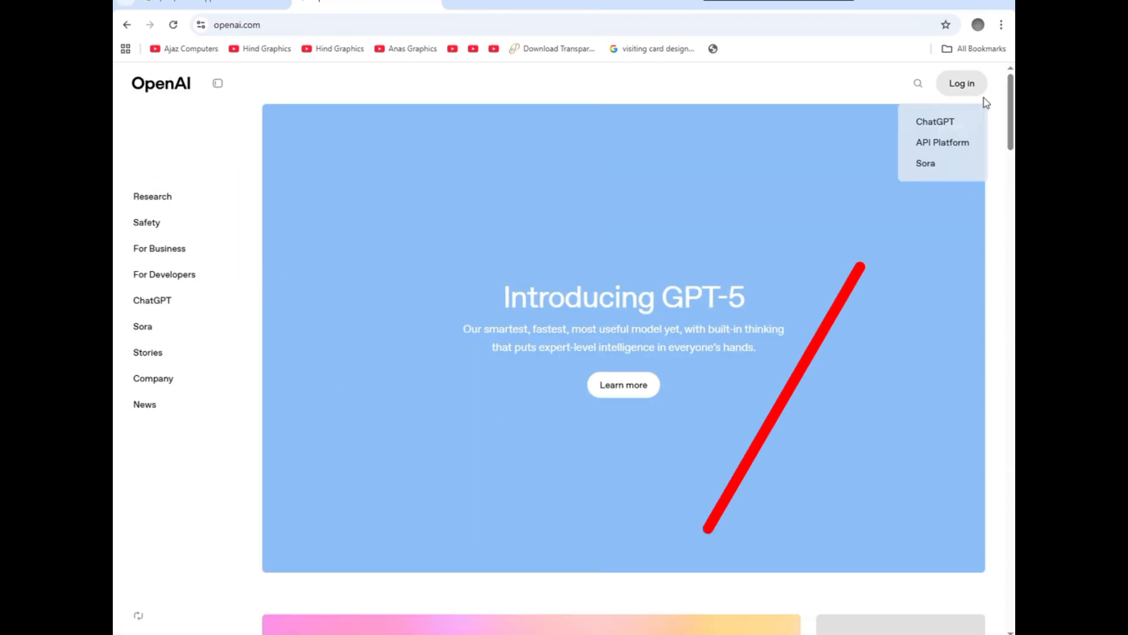
pyautogui.click(930, 122)
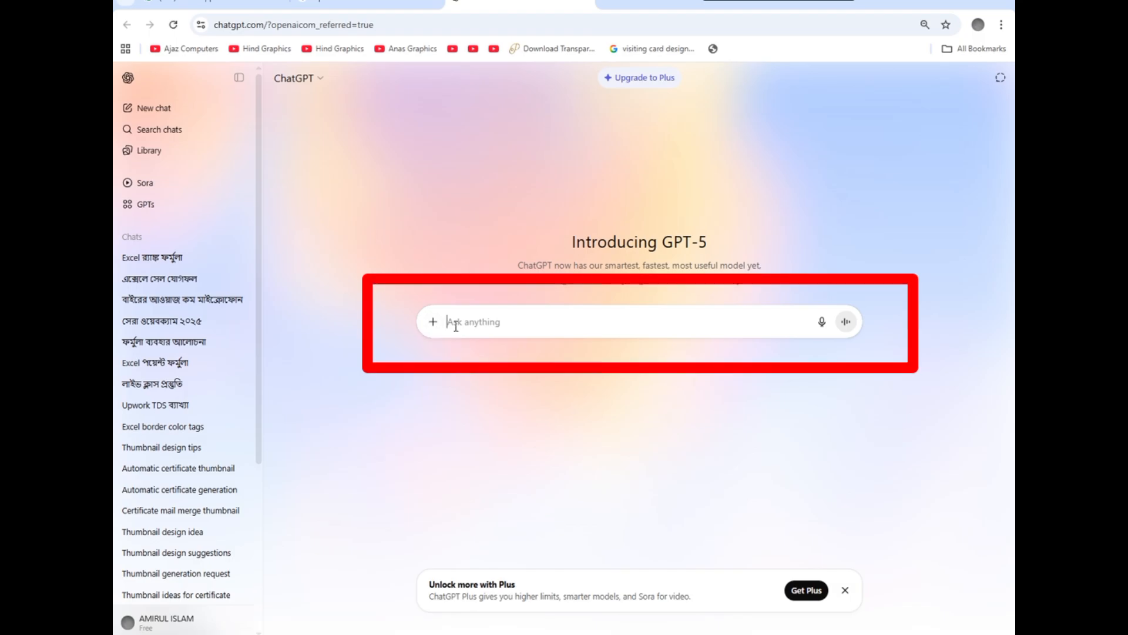
# Paste the copied Bengali question about adding C3 to G3 into ChatGPT's message box
pyautogui.click(495, 325)
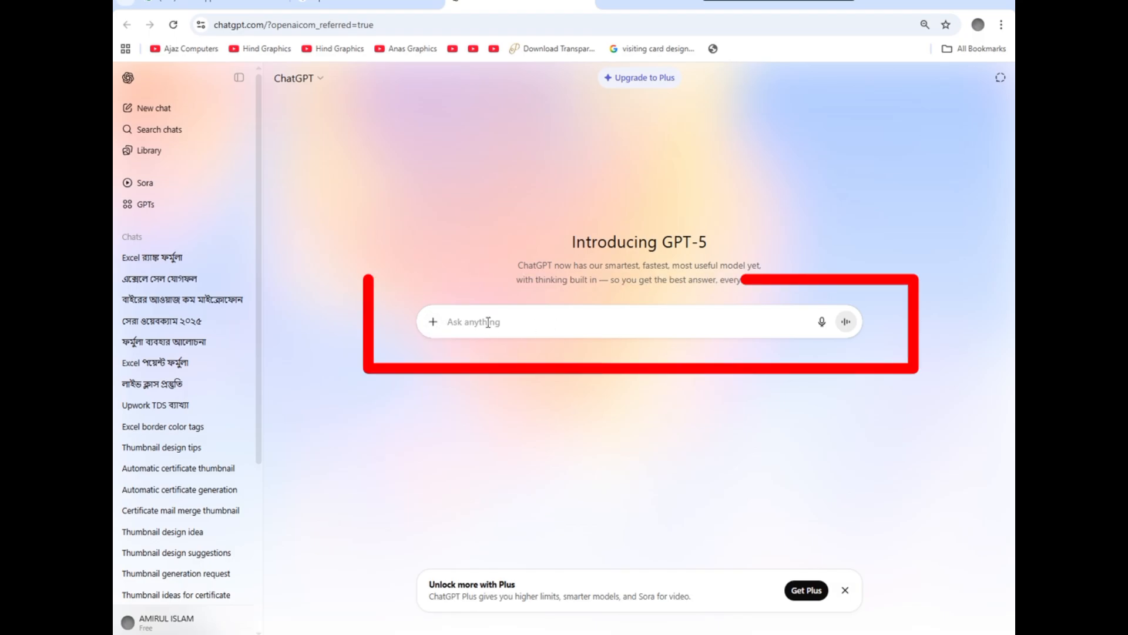
pyautogui.press('ctrl')
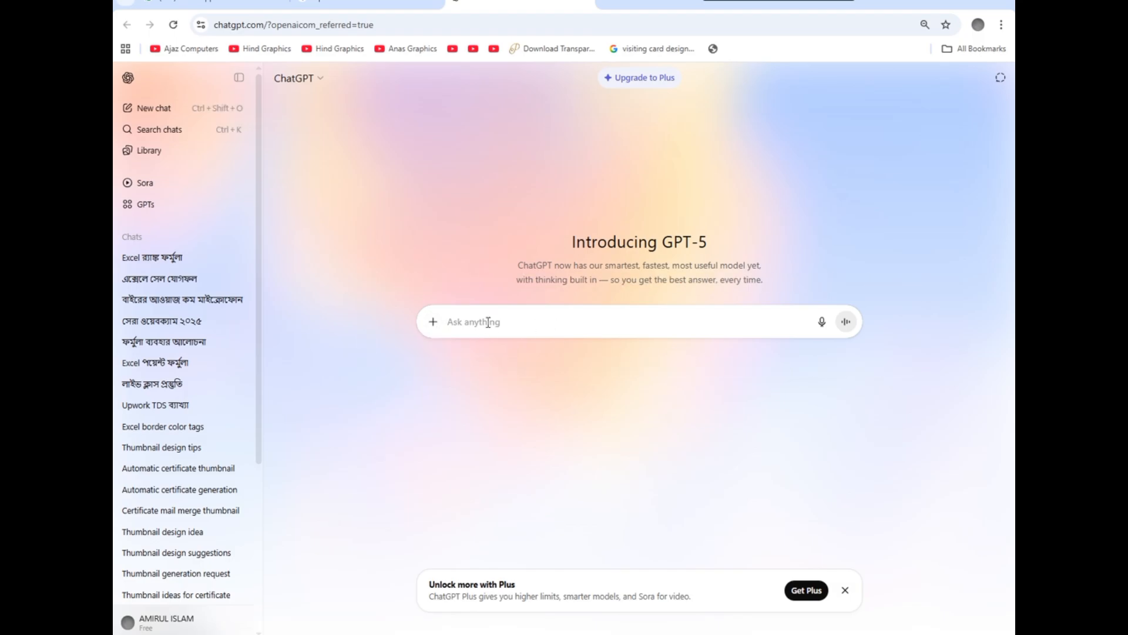
pyautogui.hotkey('ctrl', 'v')
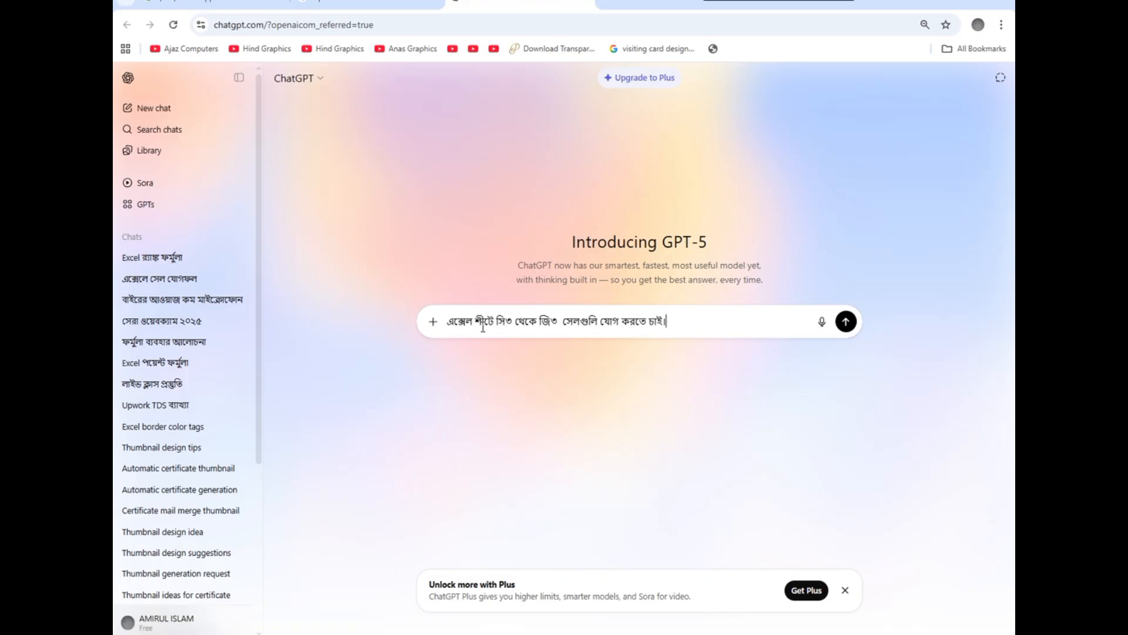
pyautogui.moveTo(497, 321)
pyautogui.mouseDown()
pyautogui.moveTo(509, 322)
pyautogui.moveTo(498, 319)
pyautogui.mouseUp()
pyautogui.click(504, 323)
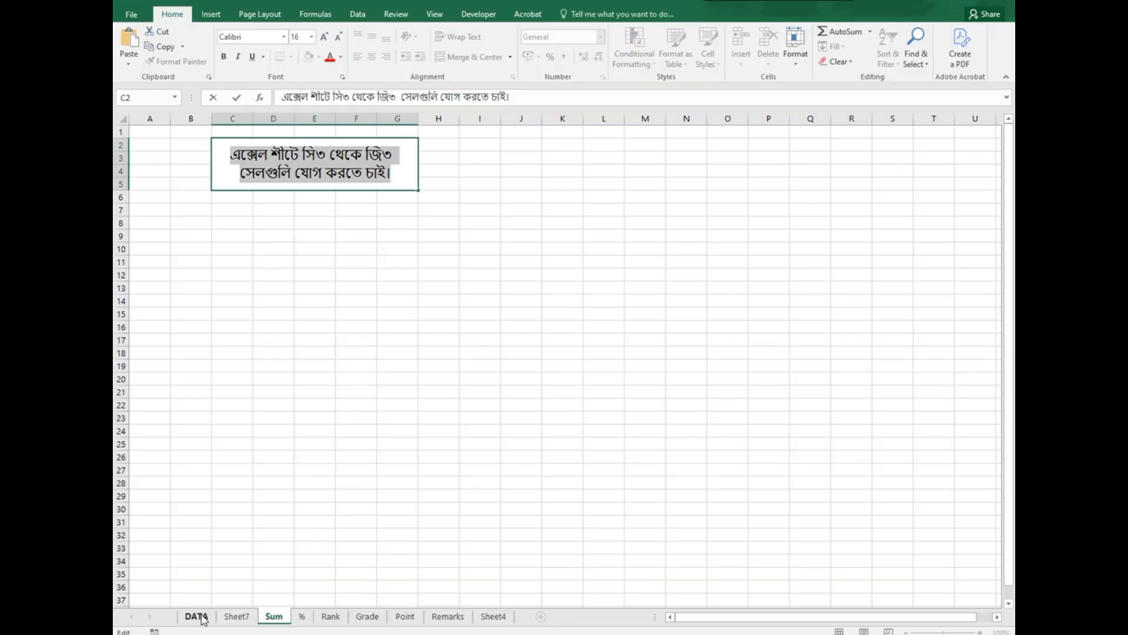
# Check on the workbook's DATA sheet which subject marks the range C3 to G3 covers
pyautogui.click(196, 616)
pyautogui.click(379, 198)
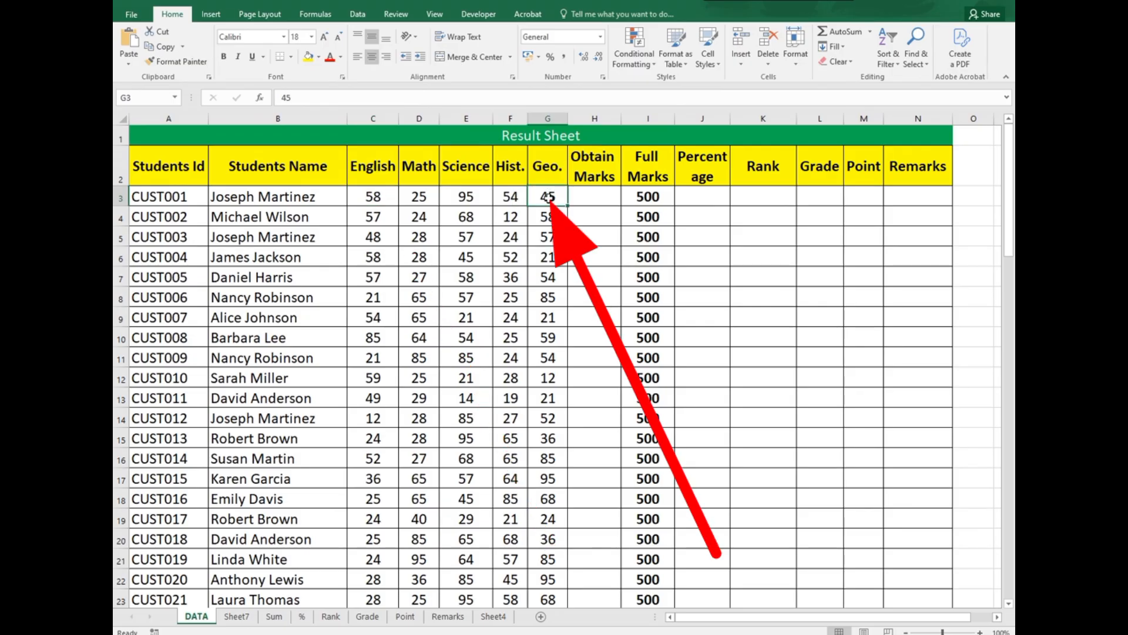
pyautogui.moveTo(378, 196); pyautogui.dragTo(540, 199)
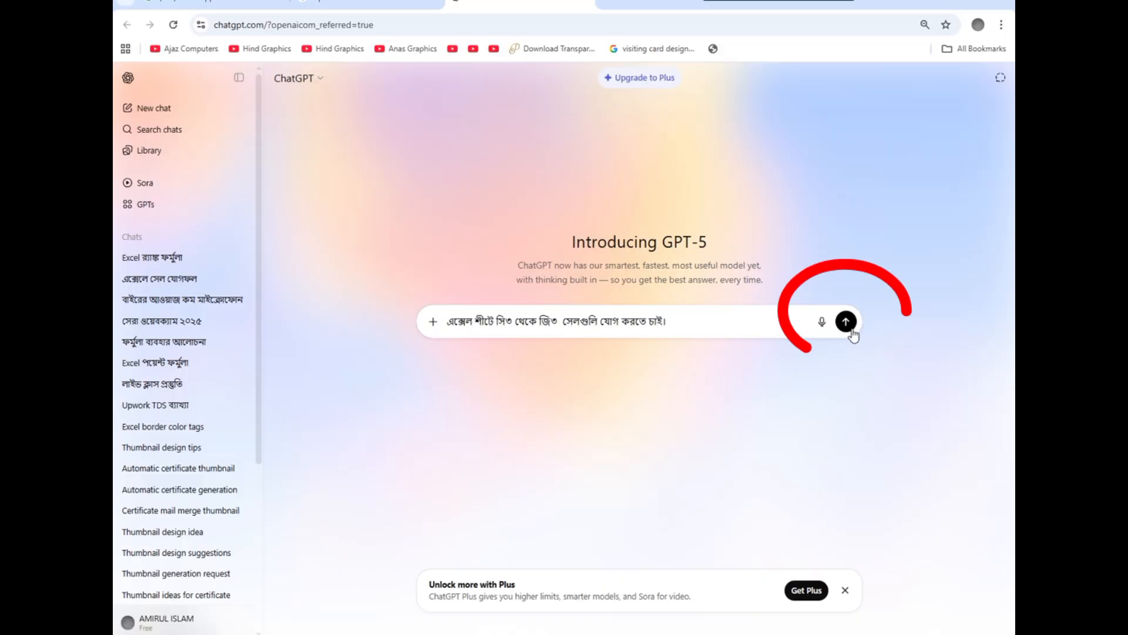
# Submit the question to ChatGPT and copy the formula =SUM(C3:G3) from its answer
pyautogui.click(850, 330)
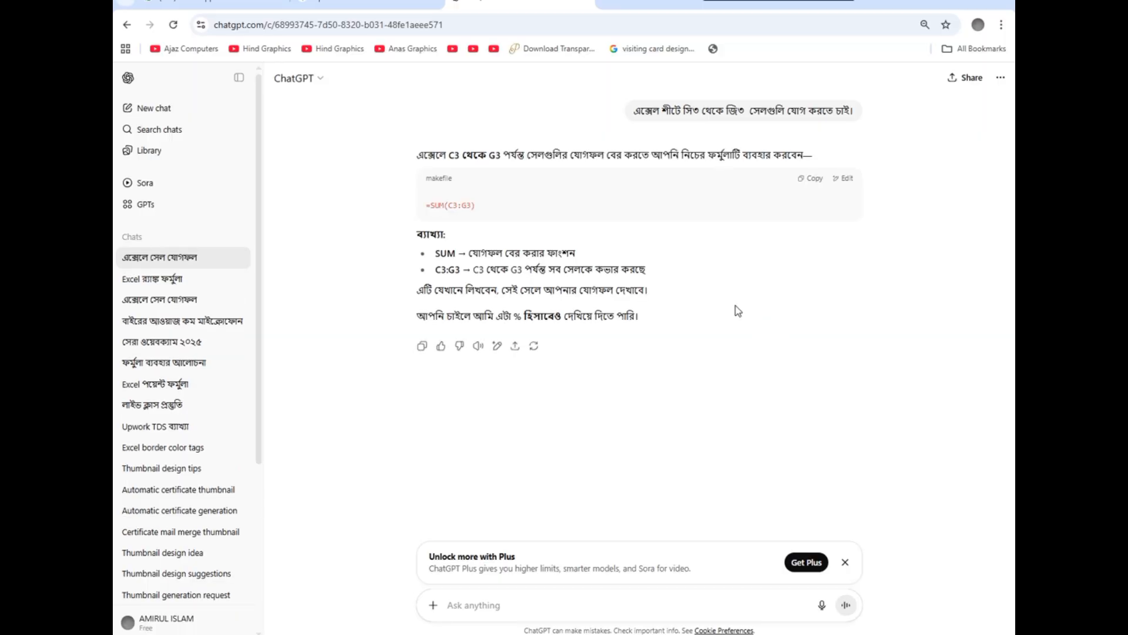
pyautogui.tripleClick(426, 207)
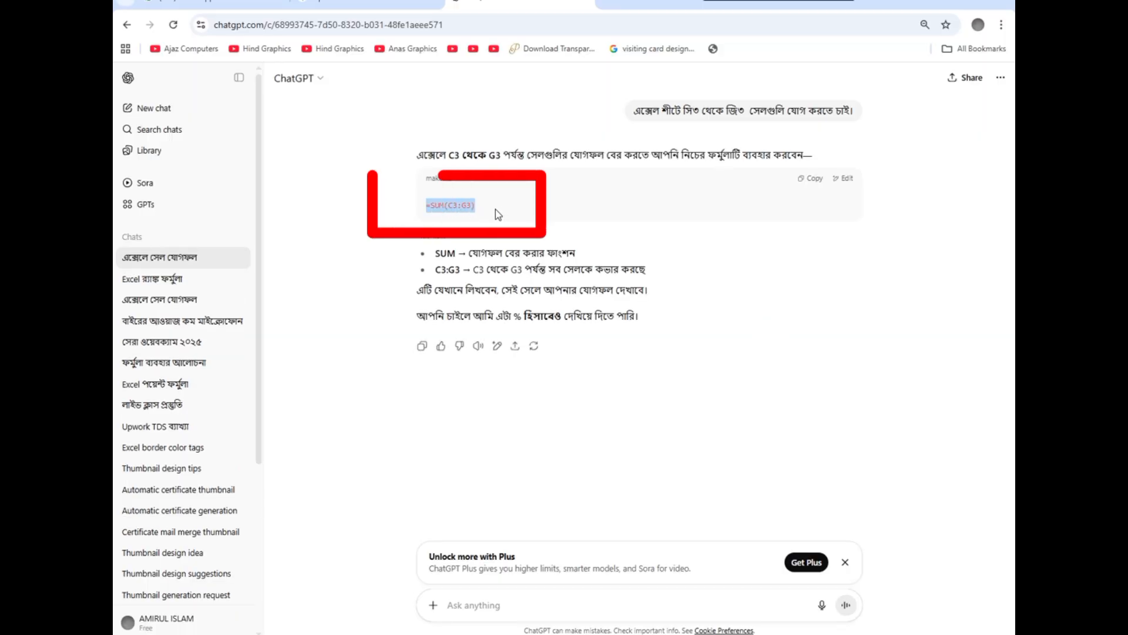
pyautogui.click(425, 207)
pyautogui.moveTo(426, 206); pyautogui.dragTo(485, 210)
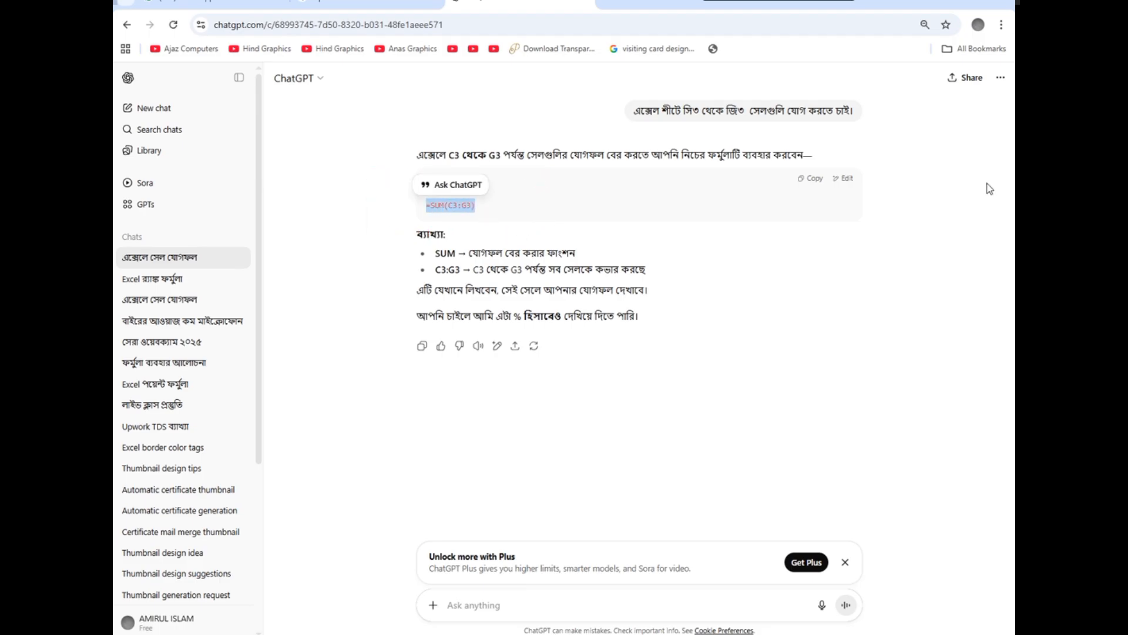
pyautogui.click(814, 185)
# Switch back to Excel and paste the formula =SUM(C3:G3) into H3 under Obtain Marks
pyautogui.hotkey('alt', 'Tab')
pyautogui.doubleClick(593, 197)
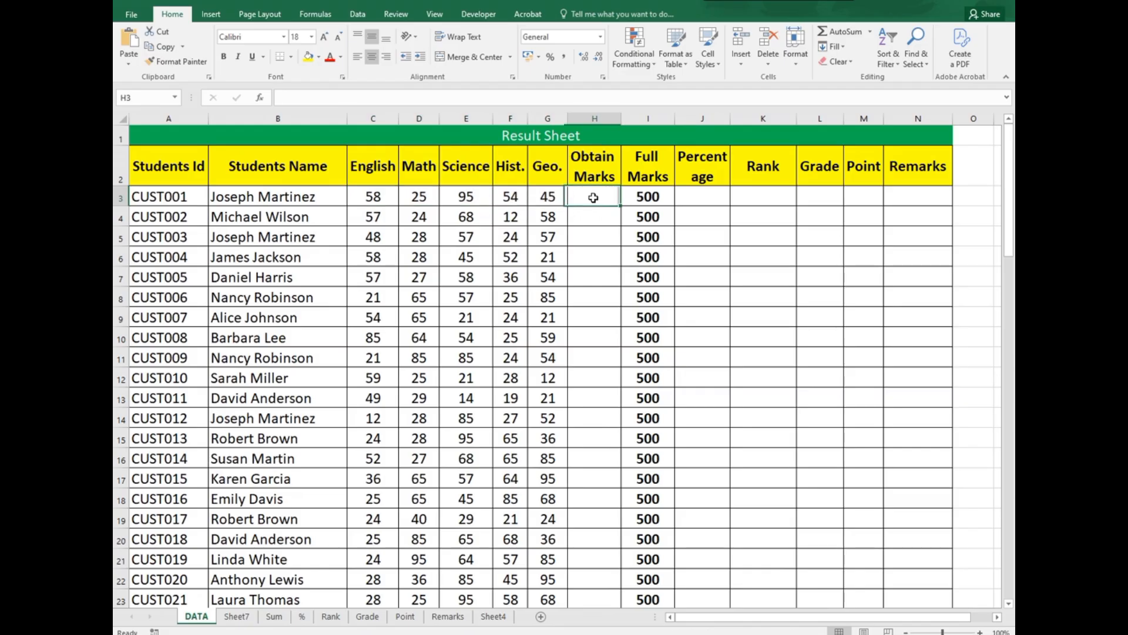
pyautogui.hotkey('ctrl', 'v')
pyautogui.press('Return')
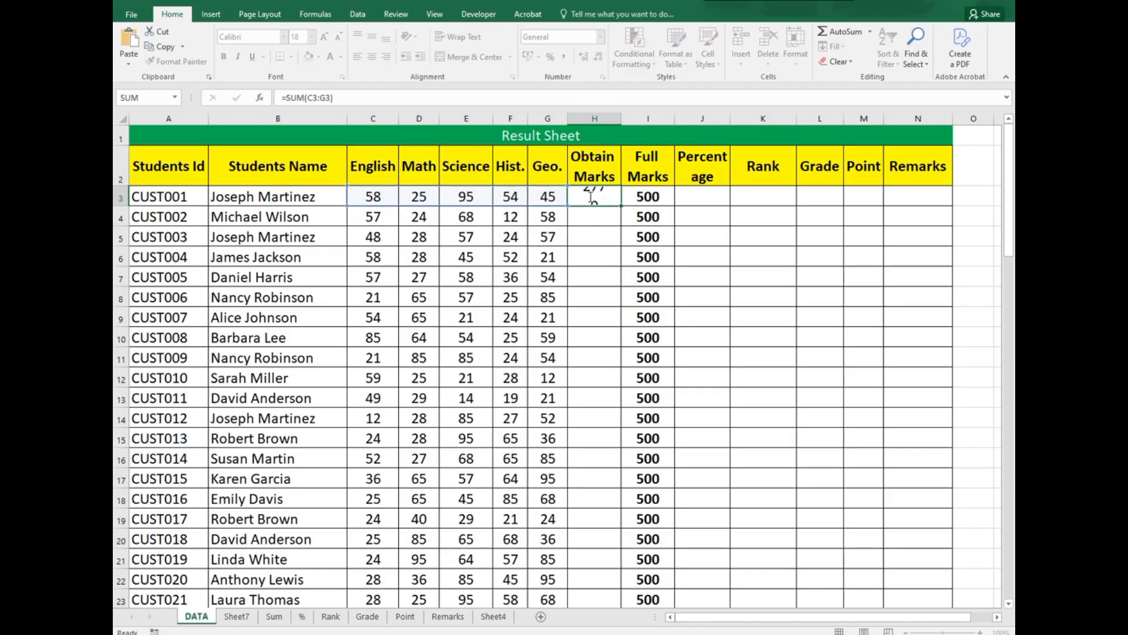
# Fill the H3 sum formula down the Obtain Marks column to row 82 and check the filled rows
pyautogui.click(579, 197)
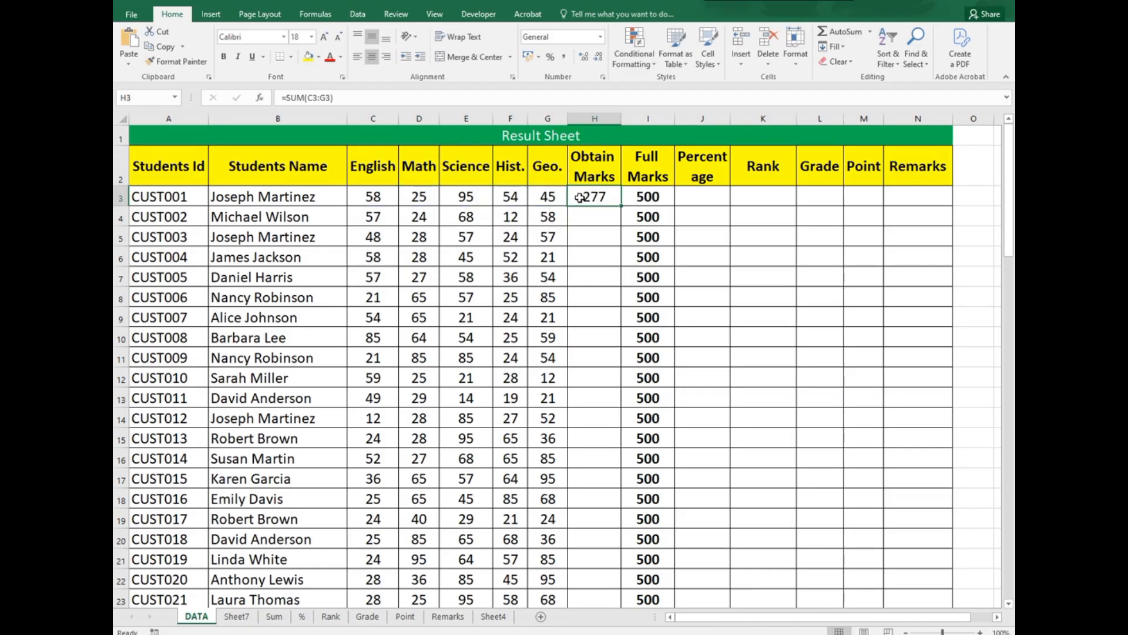
pyautogui.doubleClick(621, 206)
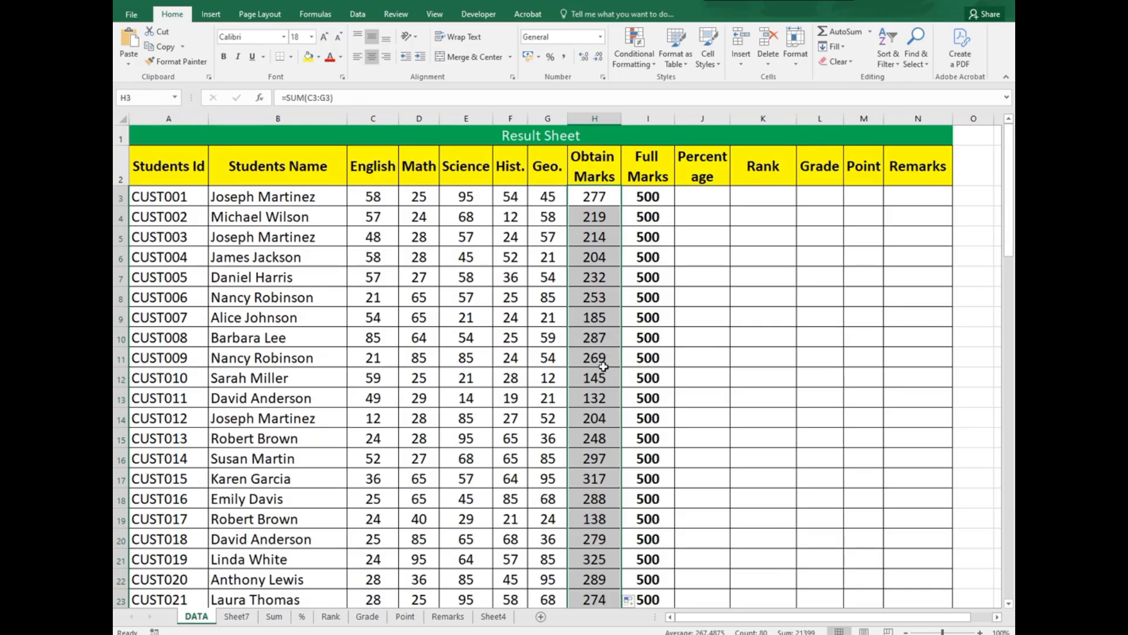
pyautogui.scroll(-4, 604, 368)
pyautogui.scroll(-20, 604, 367)
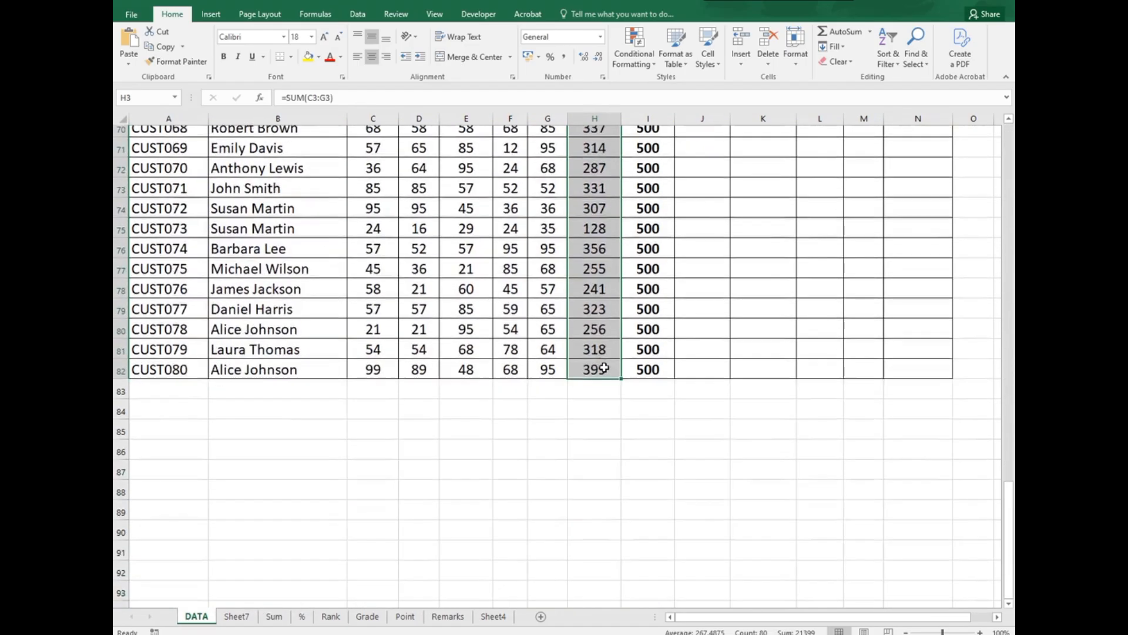
pyautogui.scroll(5, 605, 374)
pyautogui.scroll(13, 607, 391)
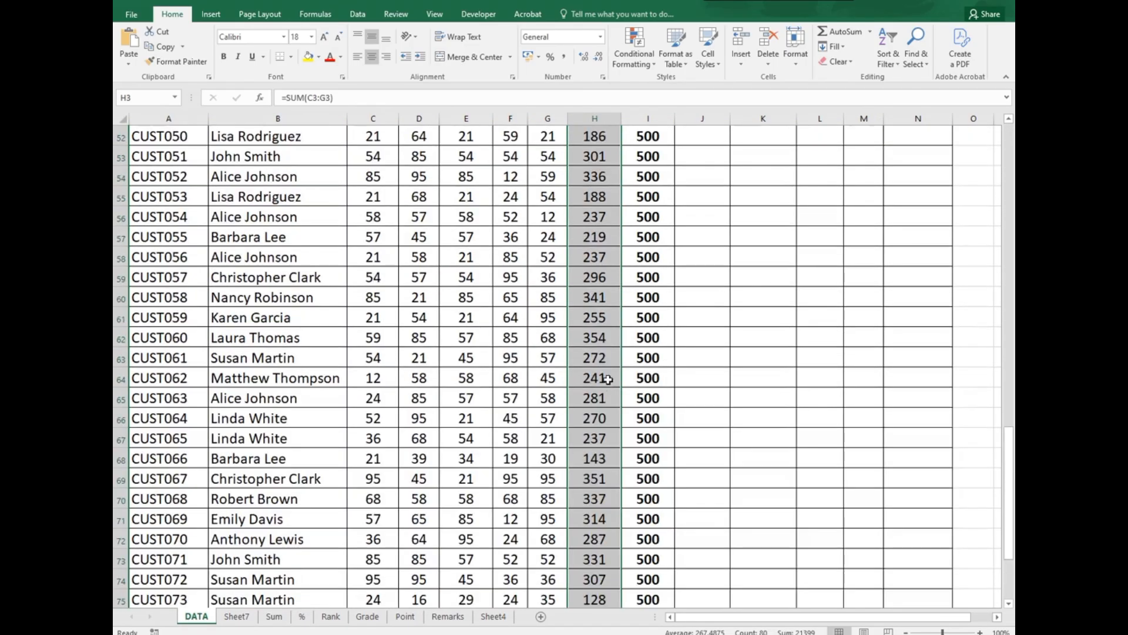
pyautogui.scroll(10, 593, 322)
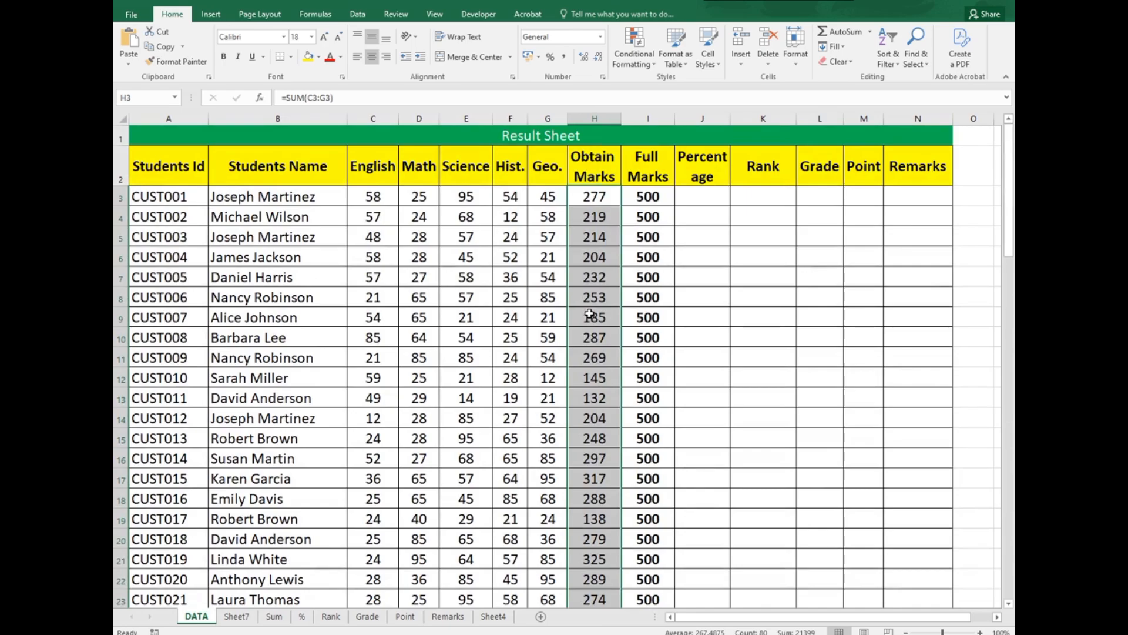
pyautogui.click(593, 316)
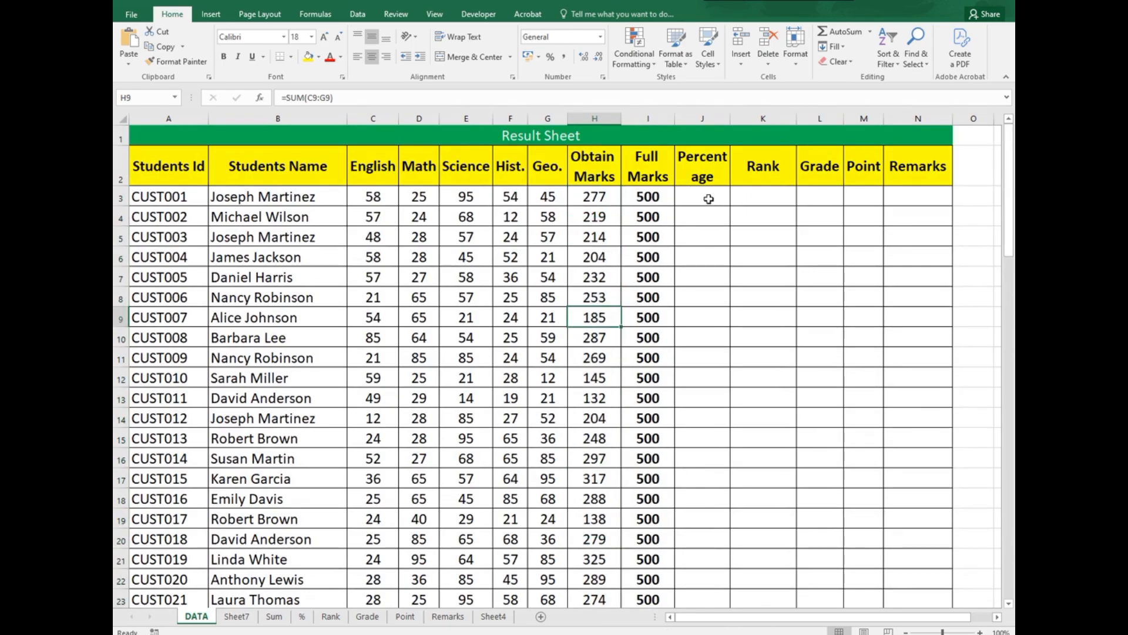
# Copy the Bengali question about calculating the % from H3 and I3 from the merged cell on the % sheet
pyautogui.click(302, 617)
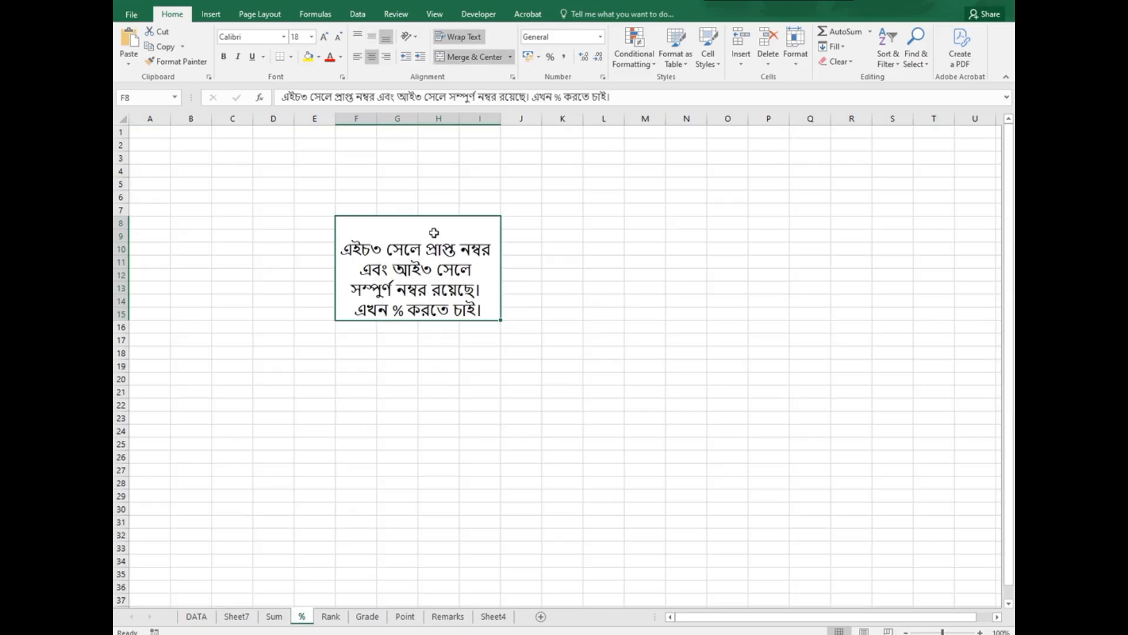
pyautogui.doubleClick(403, 259)
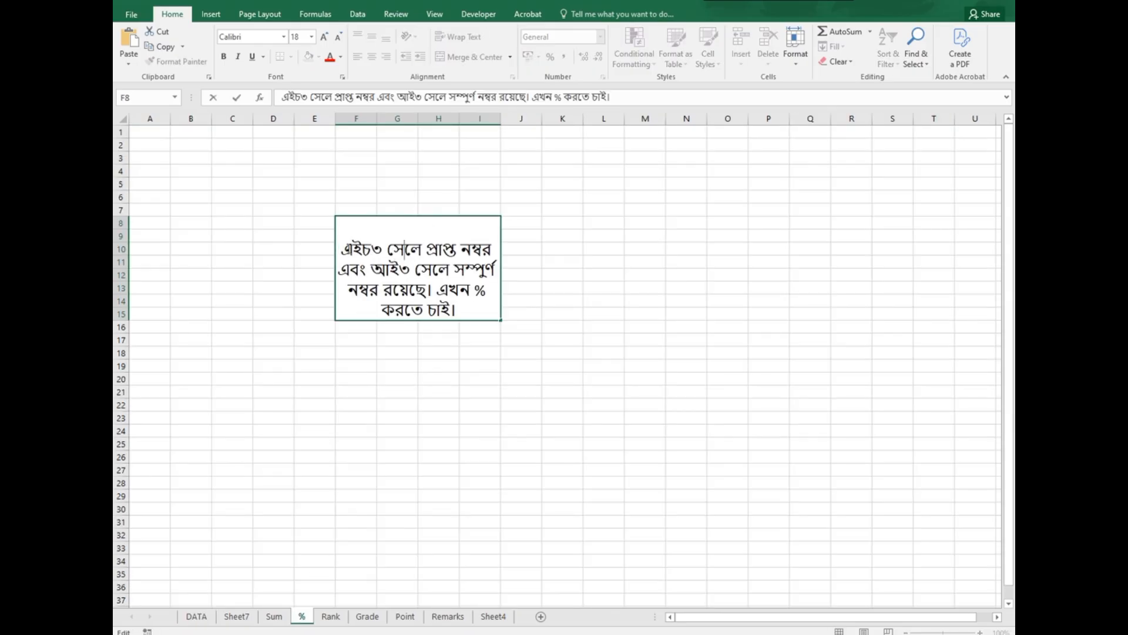
pyautogui.moveTo(341, 249); pyautogui.dragTo(472, 314)
pyautogui.hotkey('ctrl', 'c')
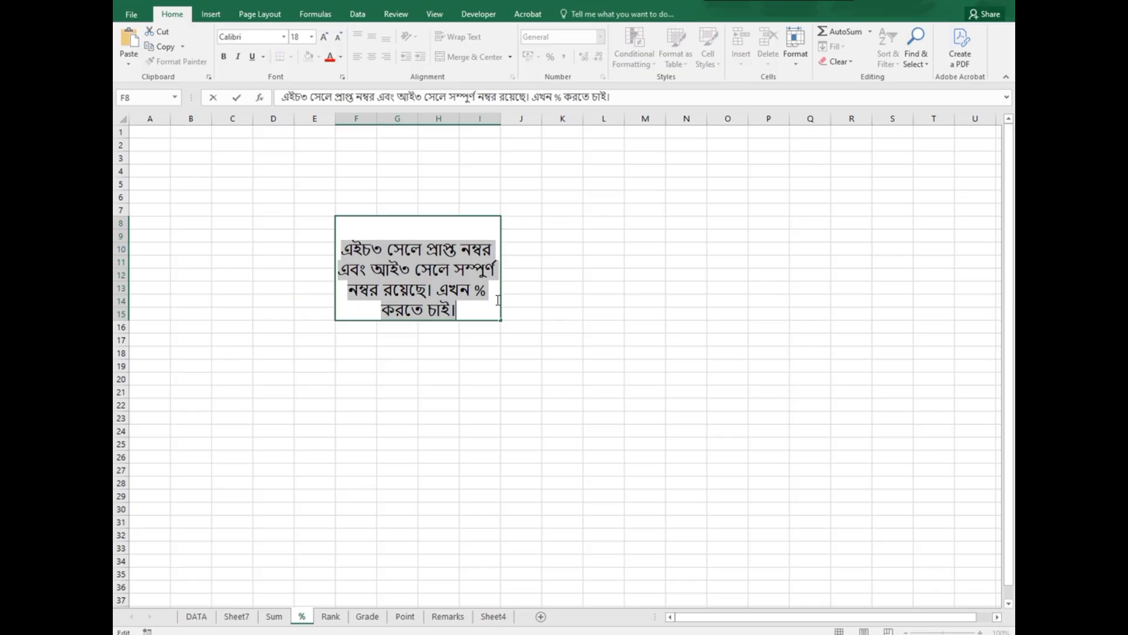
# Check on the DATA sheet that H3 and I3 hold the obtained and full marks needed for the percentage in J3
pyautogui.click(196, 616)
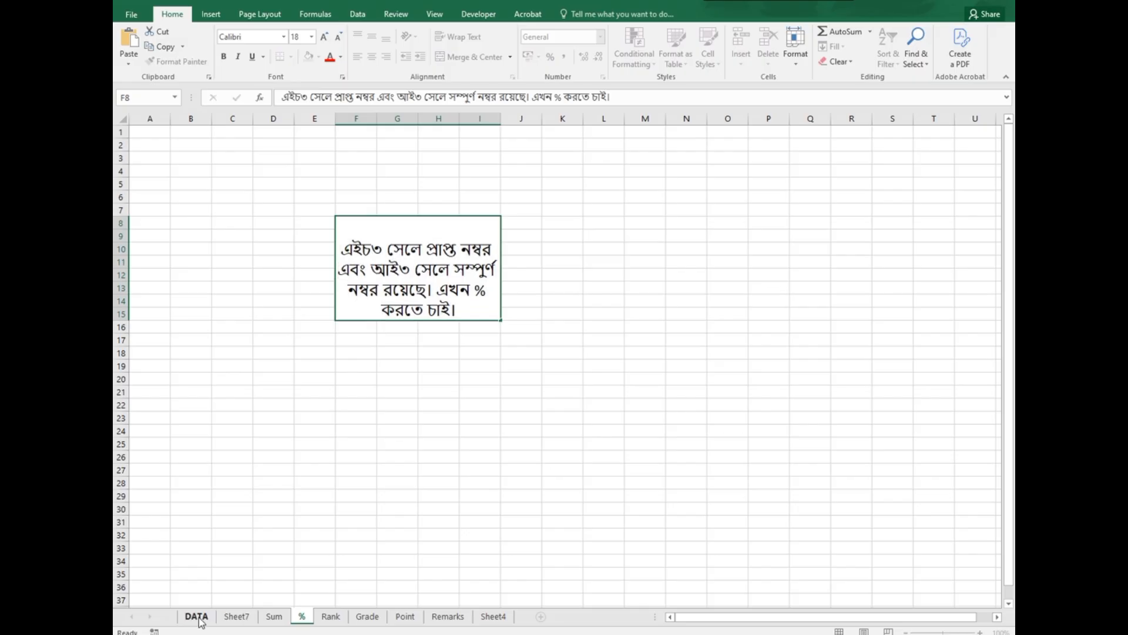
pyautogui.click(697, 195)
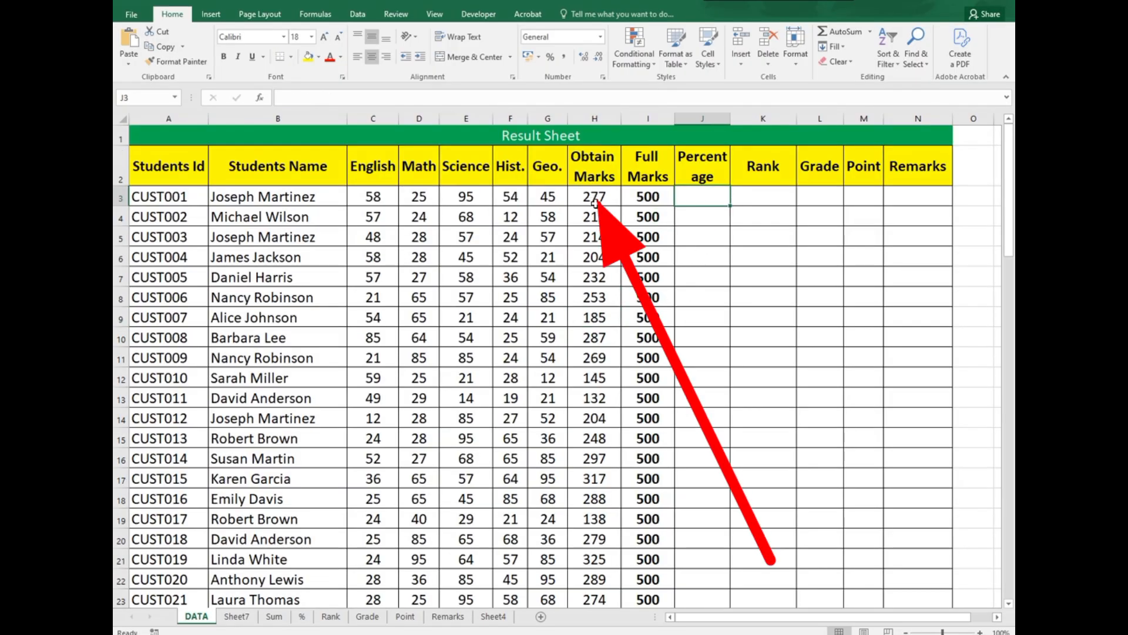
pyautogui.click(595, 202)
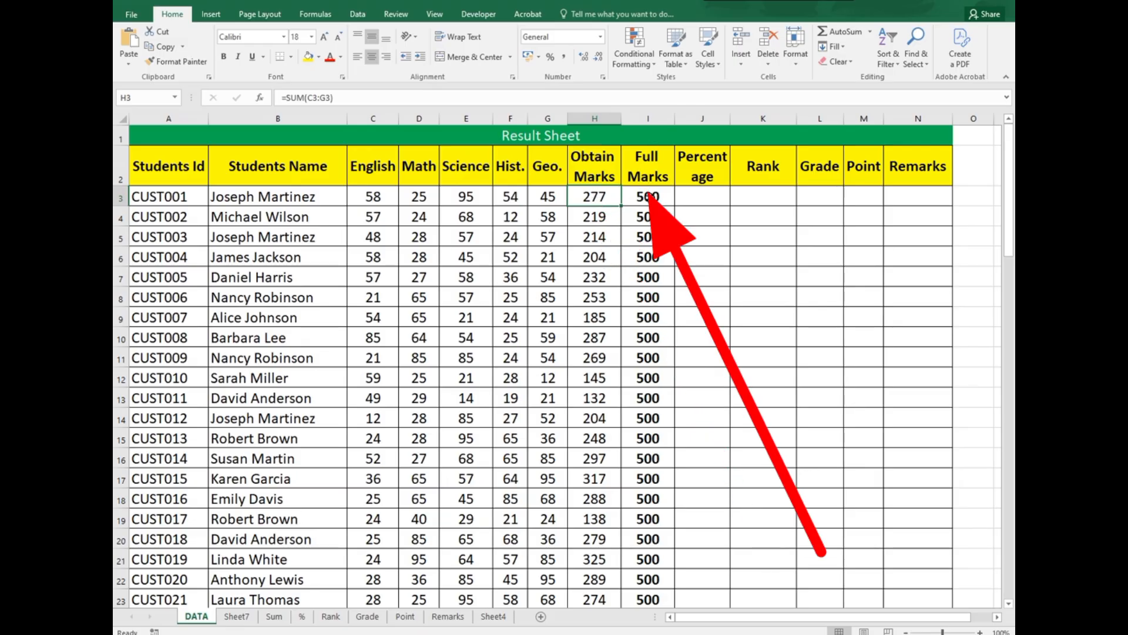
pyautogui.click(649, 194)
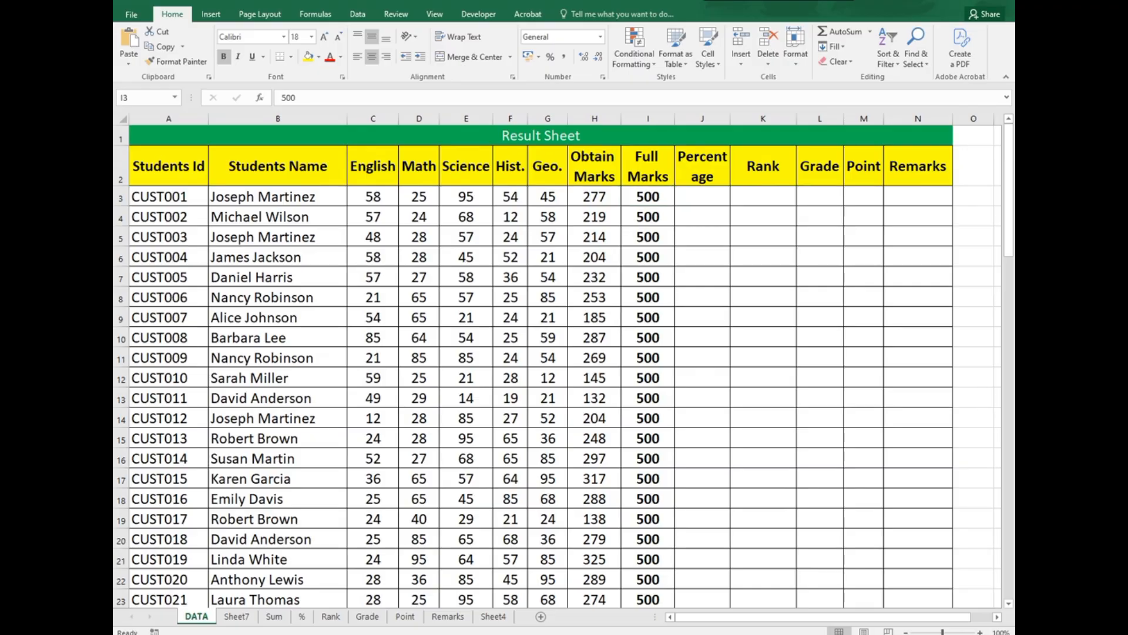
# Switch to ChatGPT, submit the copied percentage question and copy the formula =H3/I3*100 from the answer
pyautogui.hotkey('alt', 'Tab')
pyautogui.click(468, 606)
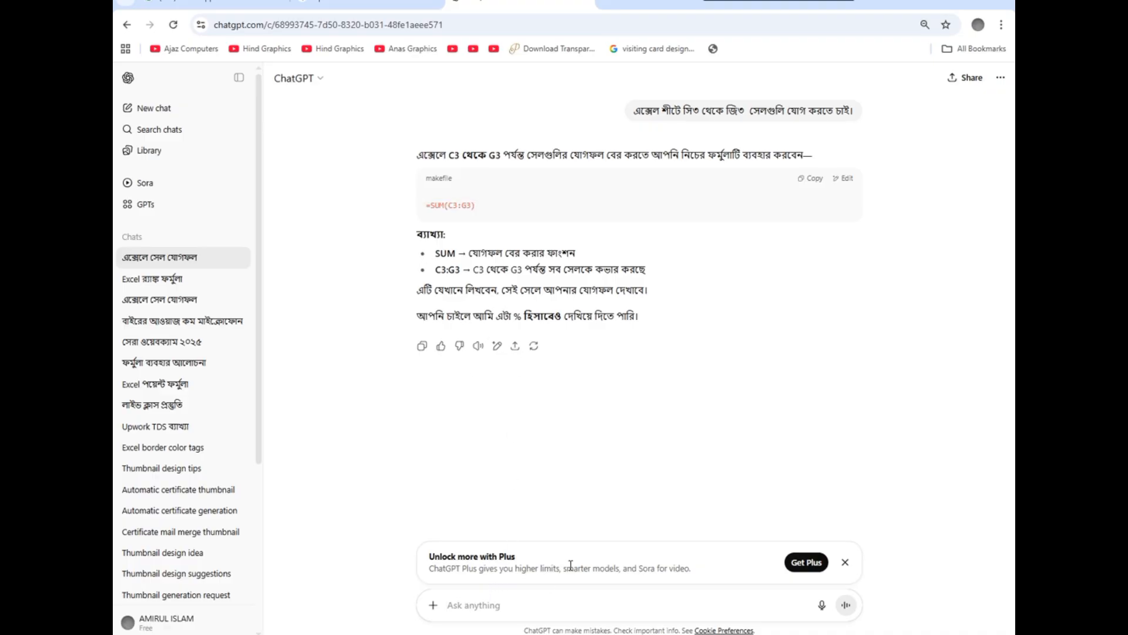
pyautogui.hotkey('ctrl', 'v')
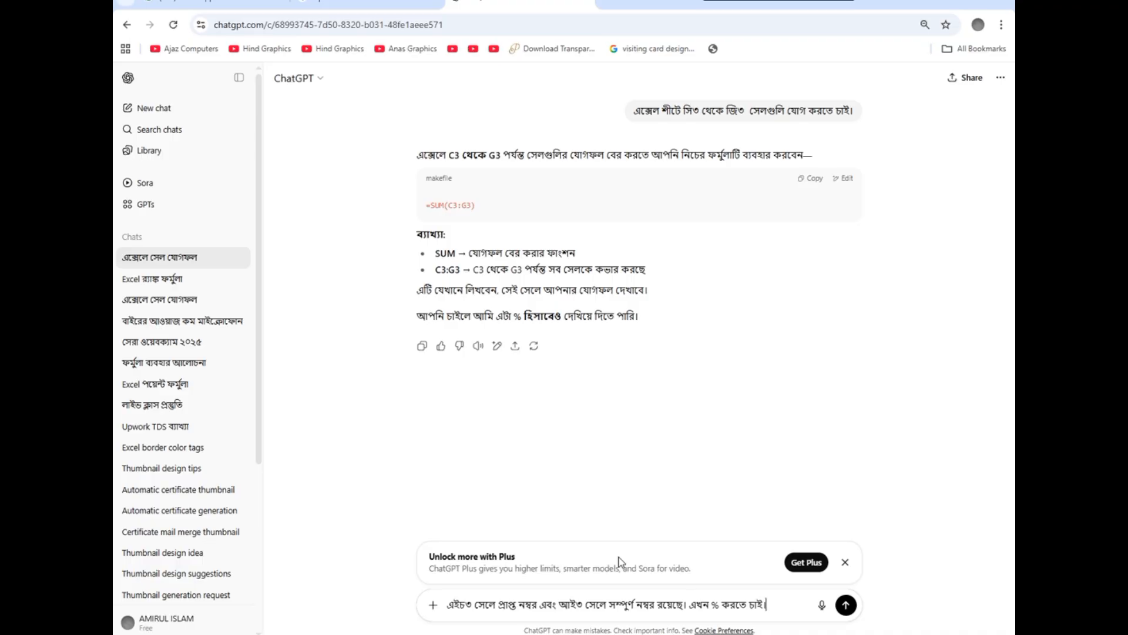
pyautogui.press('Return')
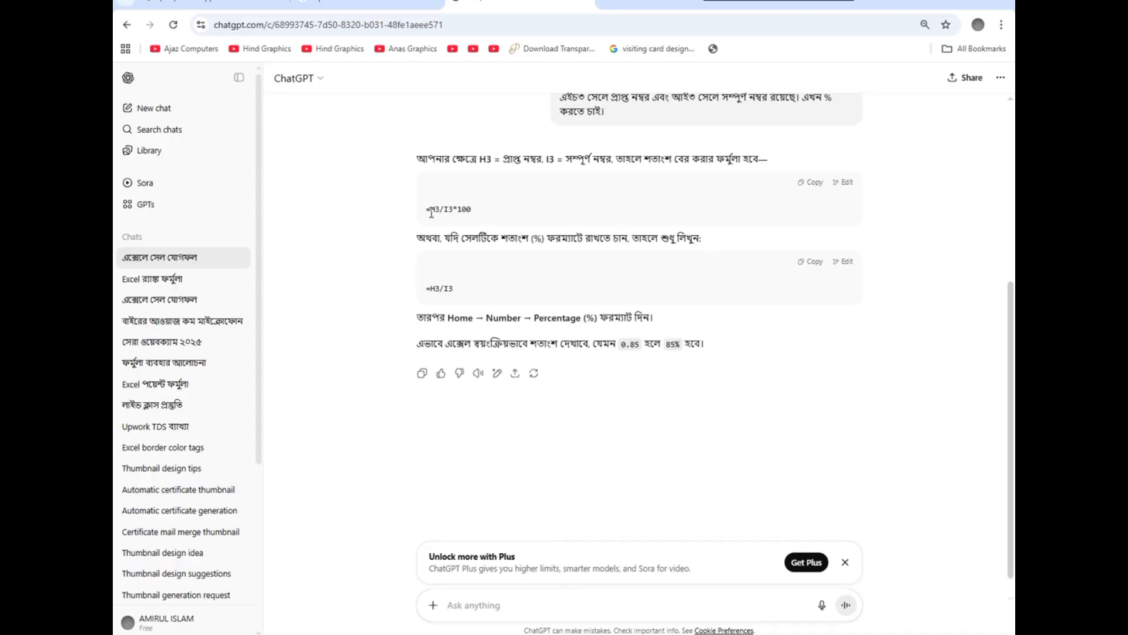
pyautogui.moveTo(428, 210); pyautogui.dragTo(478, 217)
pyautogui.hotkey('ctrl', 'c')
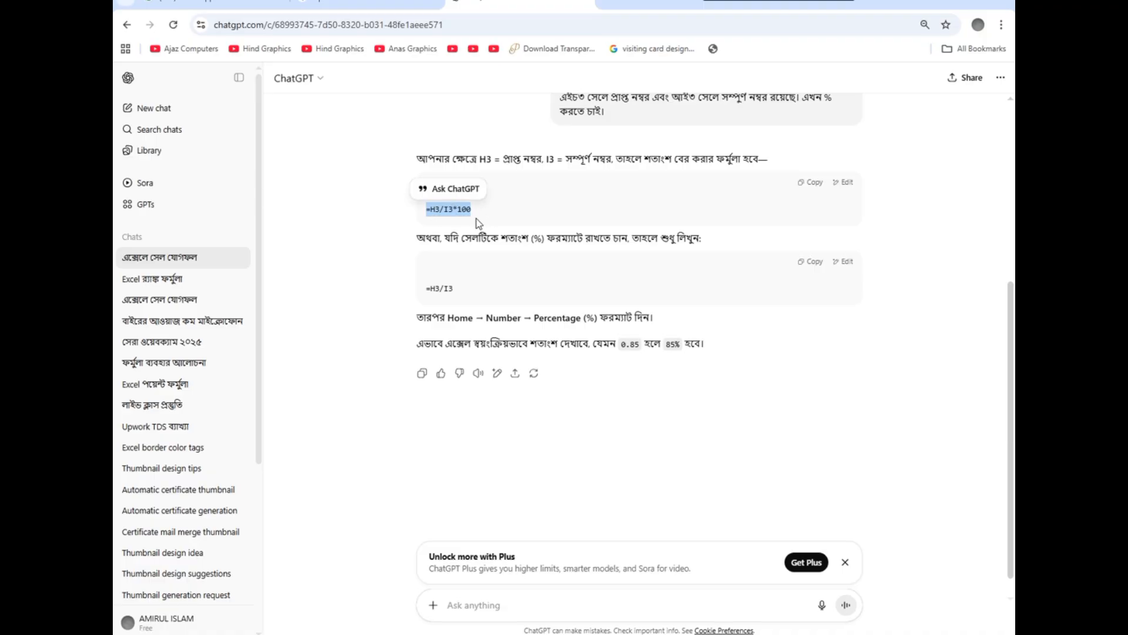
pyautogui.scroll(3, 479, 223)
pyautogui.scroll(-4, 713, 347)
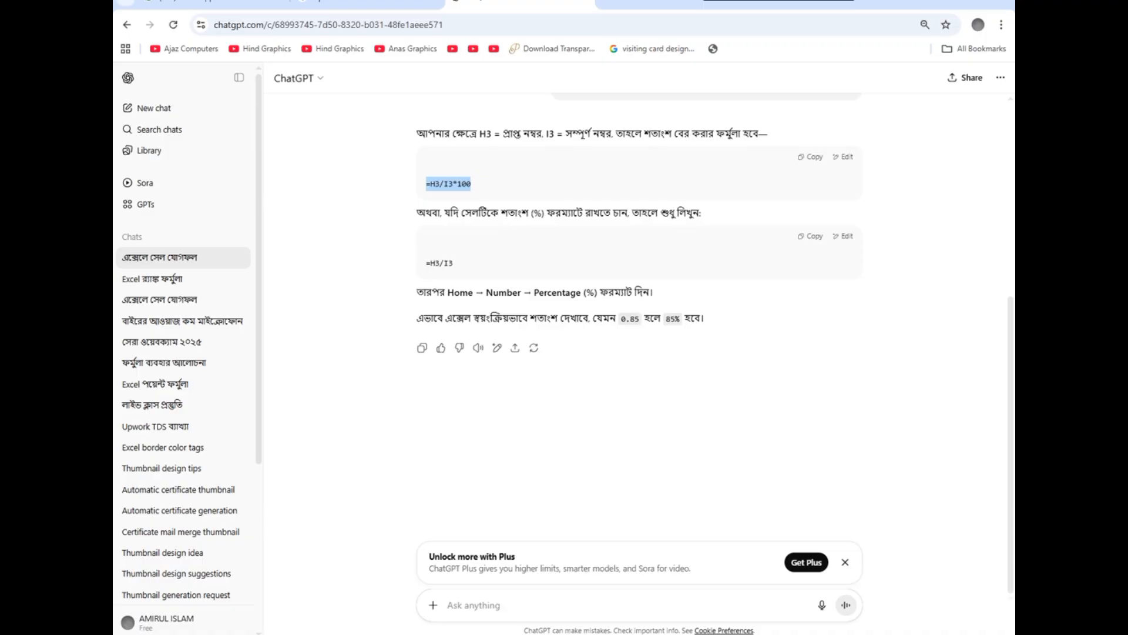
# Switch back to Excel and enter the copied formula =H3/I3*100 in J3 under Percentage
pyautogui.click(676, 634)
pyautogui.doubleClick(710, 198)
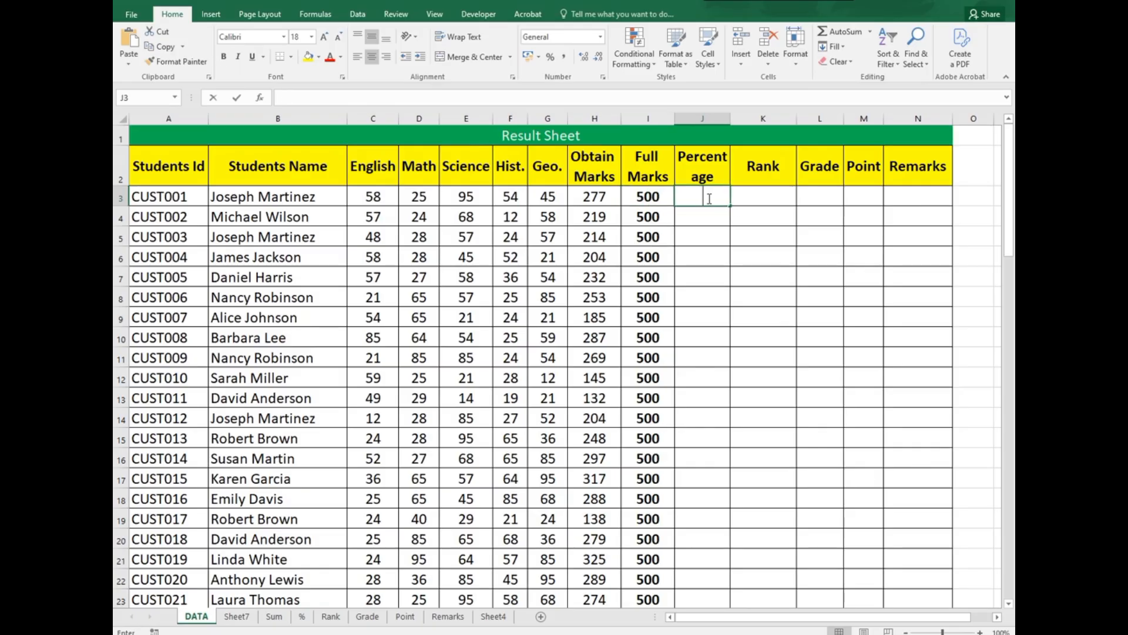
pyautogui.hotkey('ctrl', 'v')
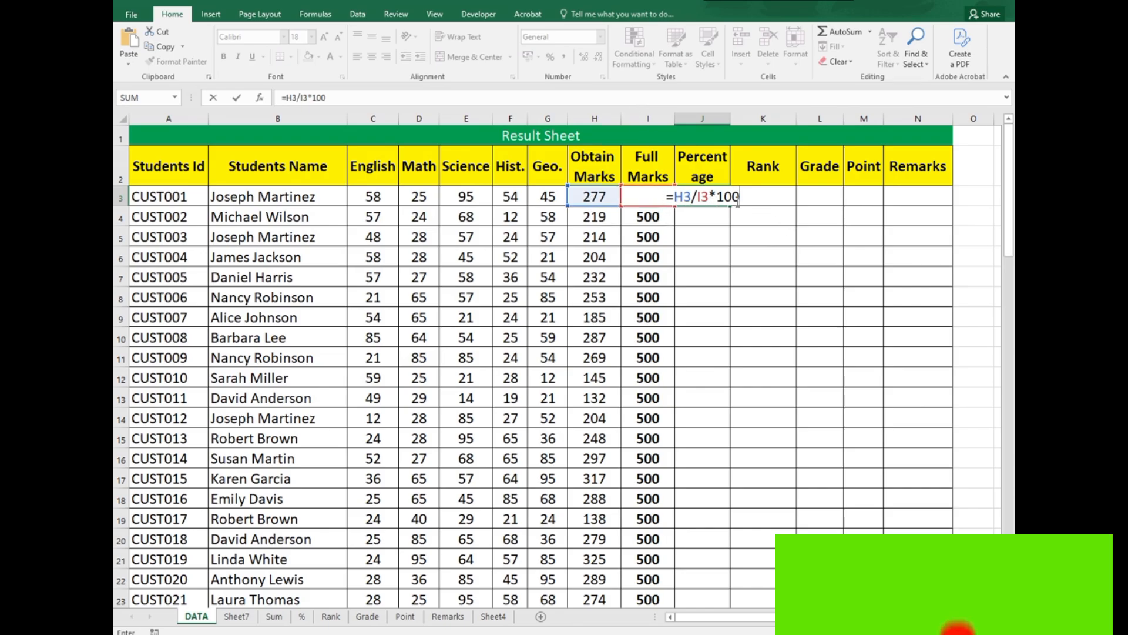
pyautogui.press('Return')
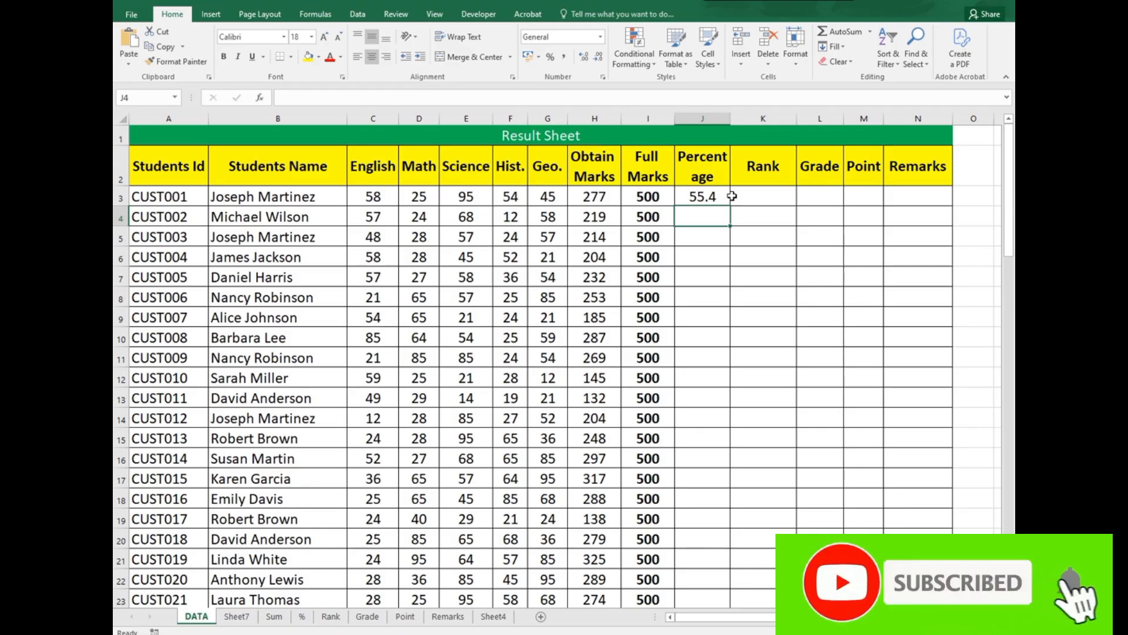
# Fill the J3 percentage formula down the Percentage column to row 82 and check the filled rows
pyautogui.click(719, 197)
pyautogui.doubleClick(730, 207)
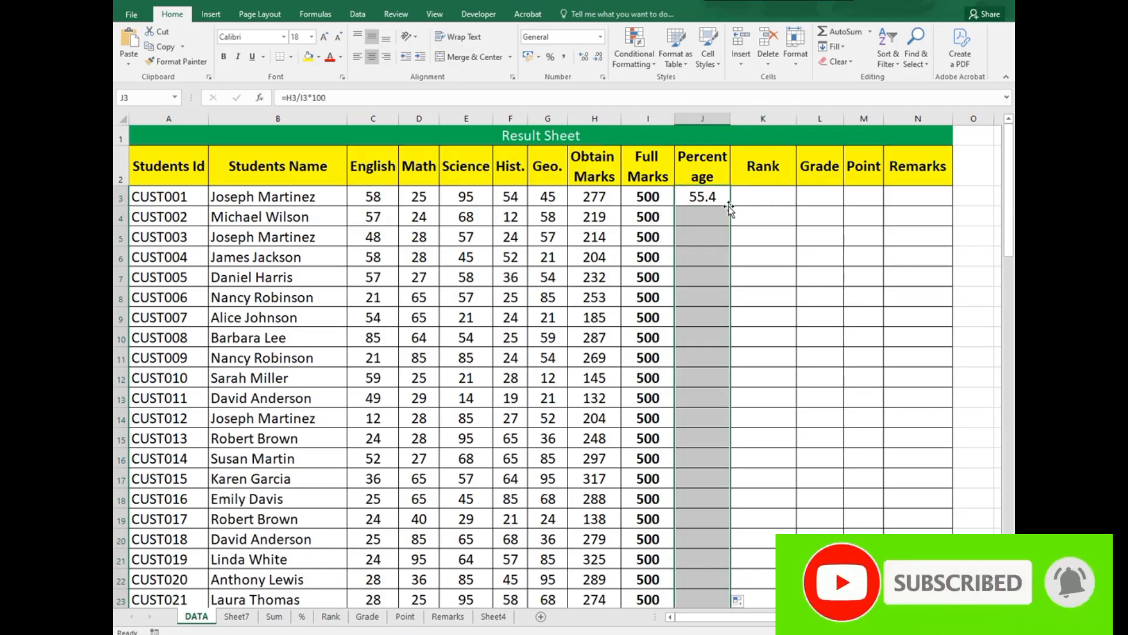
pyautogui.scroll(-4, 746, 351)
pyautogui.scroll(-9, 746, 350)
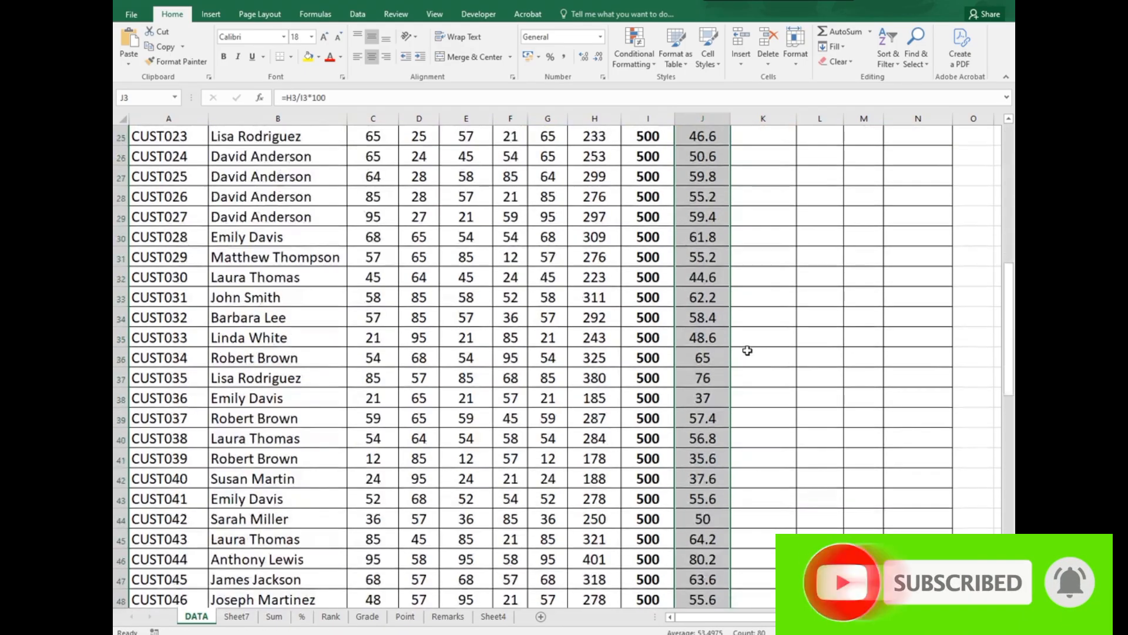
pyautogui.scroll(13, 749, 350)
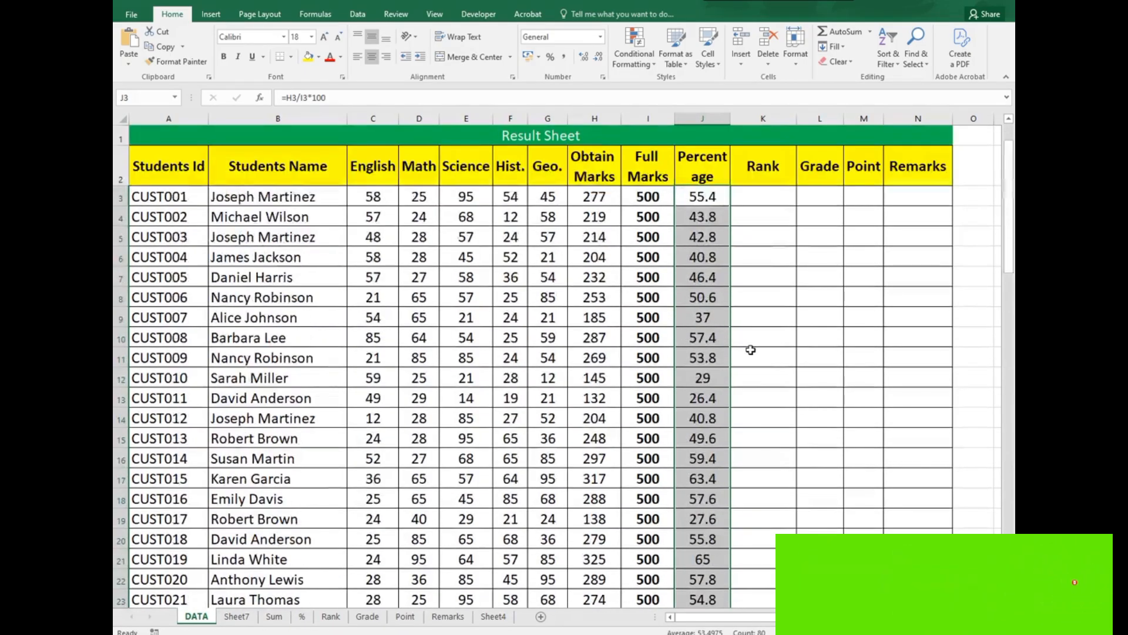
# Read the question on the Rank sheet and examine which rows the Percentage column J spans on the DATA sheet
pyautogui.click(767, 198)
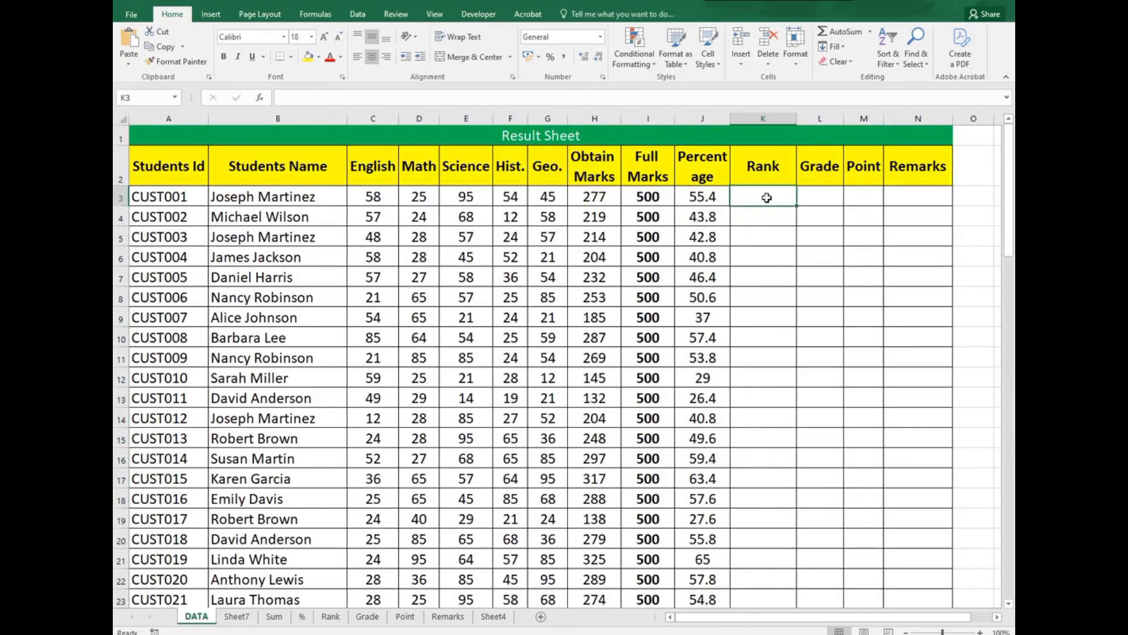
pyautogui.click(330, 616)
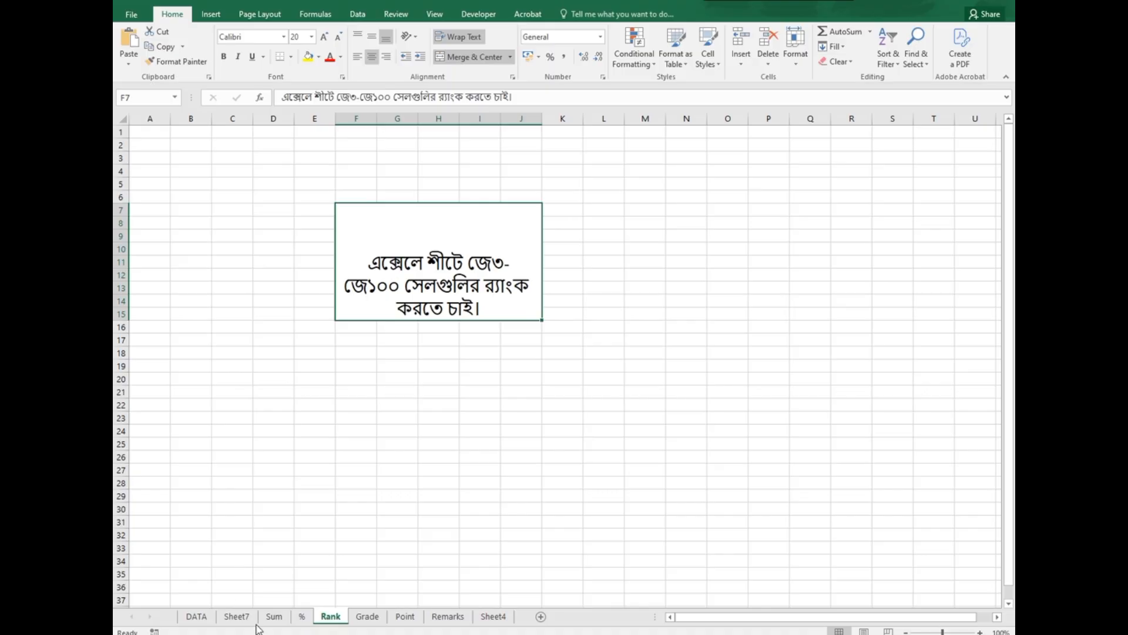
pyautogui.click(197, 616)
pyautogui.click(700, 141)
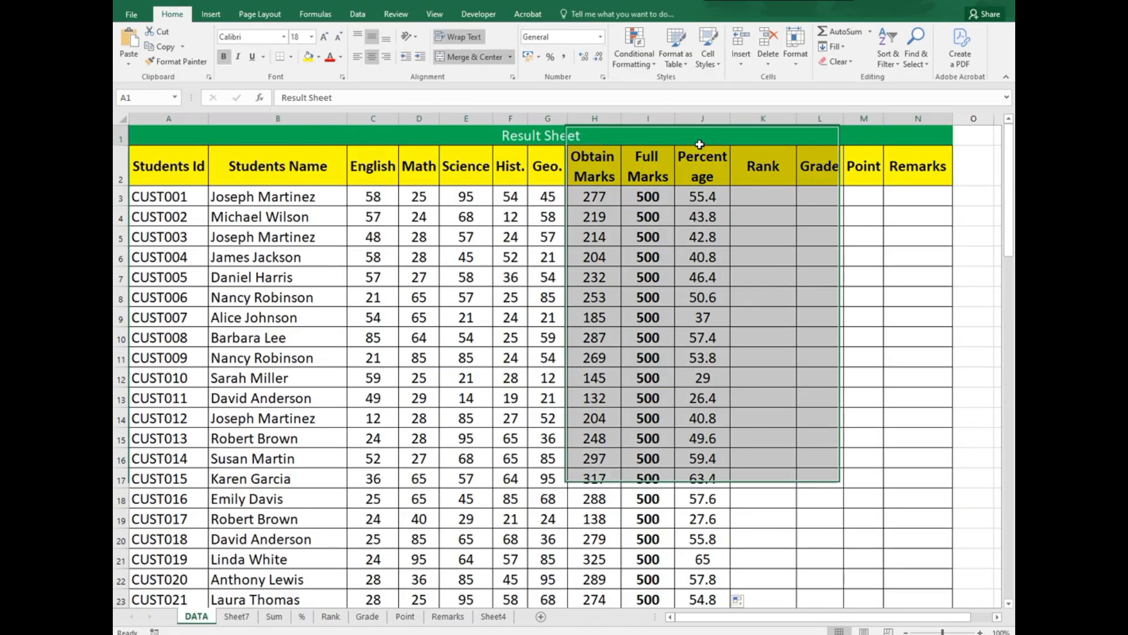
pyautogui.click(701, 117)
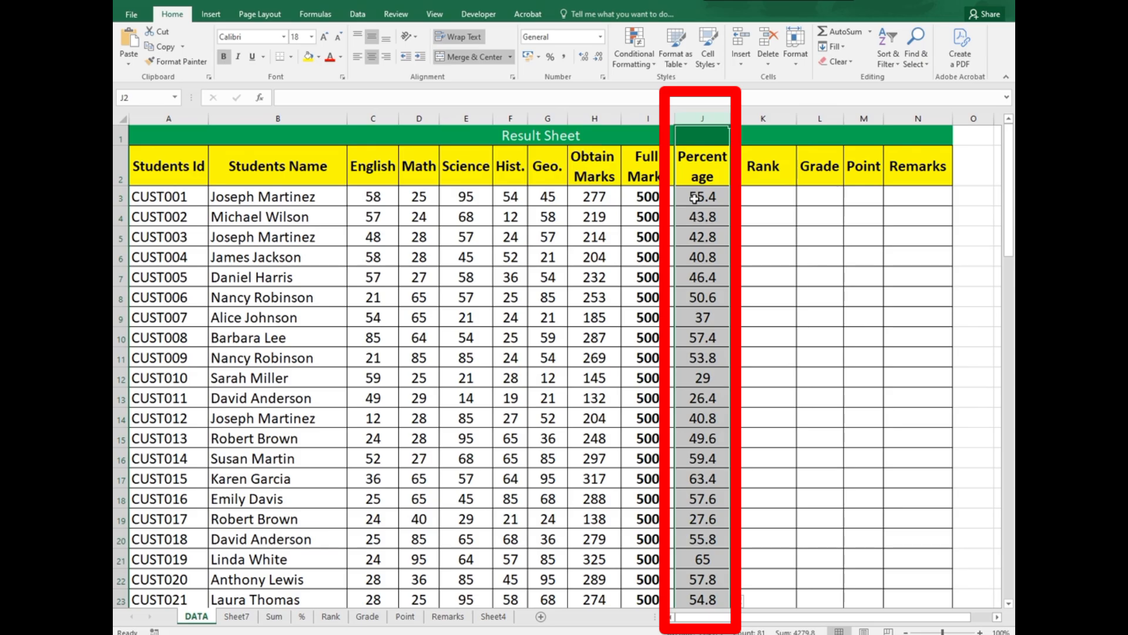
pyautogui.click(700, 198)
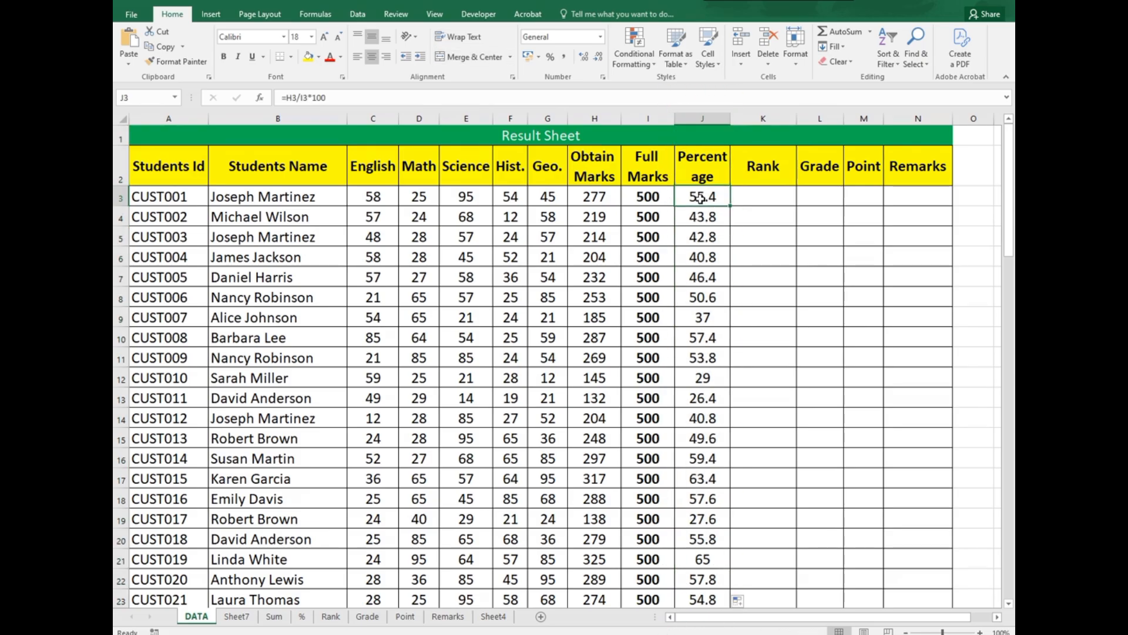
pyautogui.scroll(-20, 700, 198)
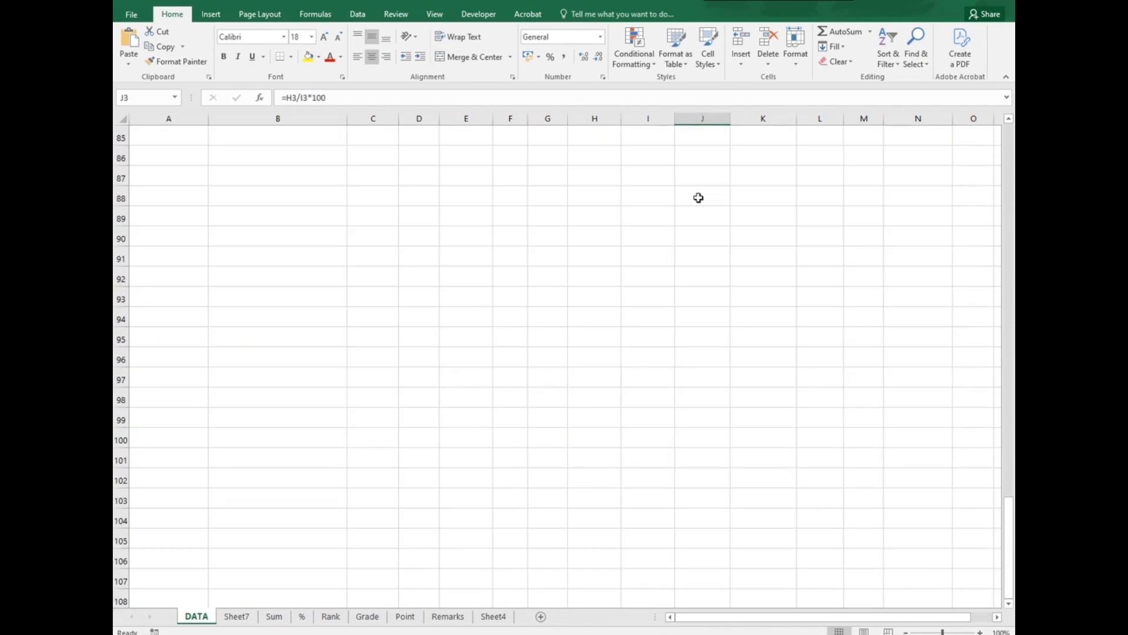
pyautogui.scroll(4, 715, 338)
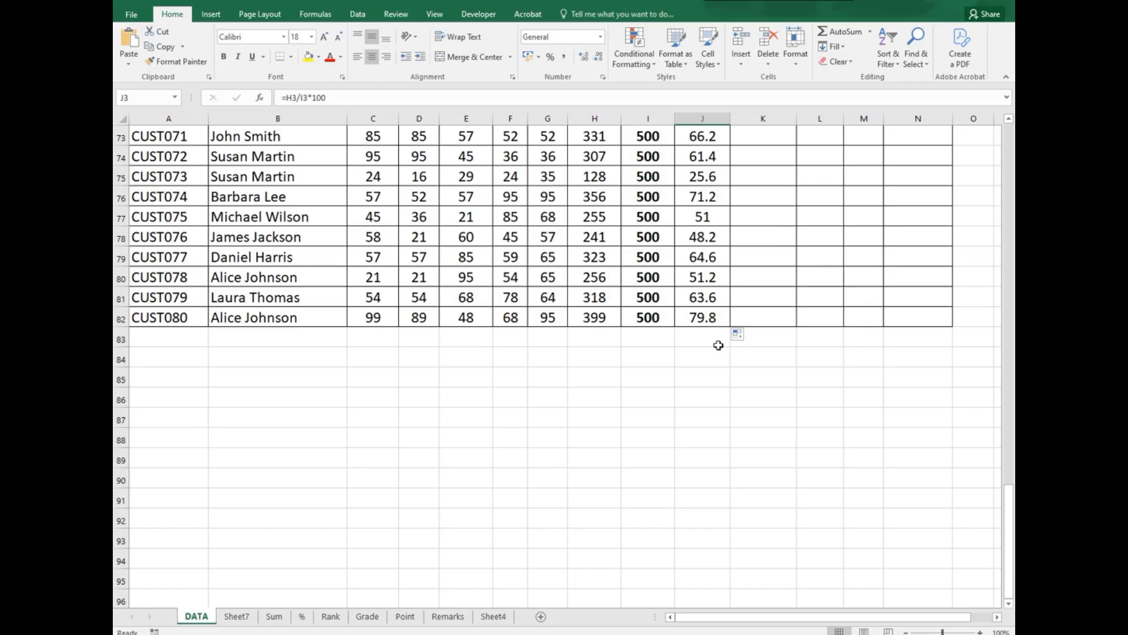
pyautogui.scroll(12, 700, 293)
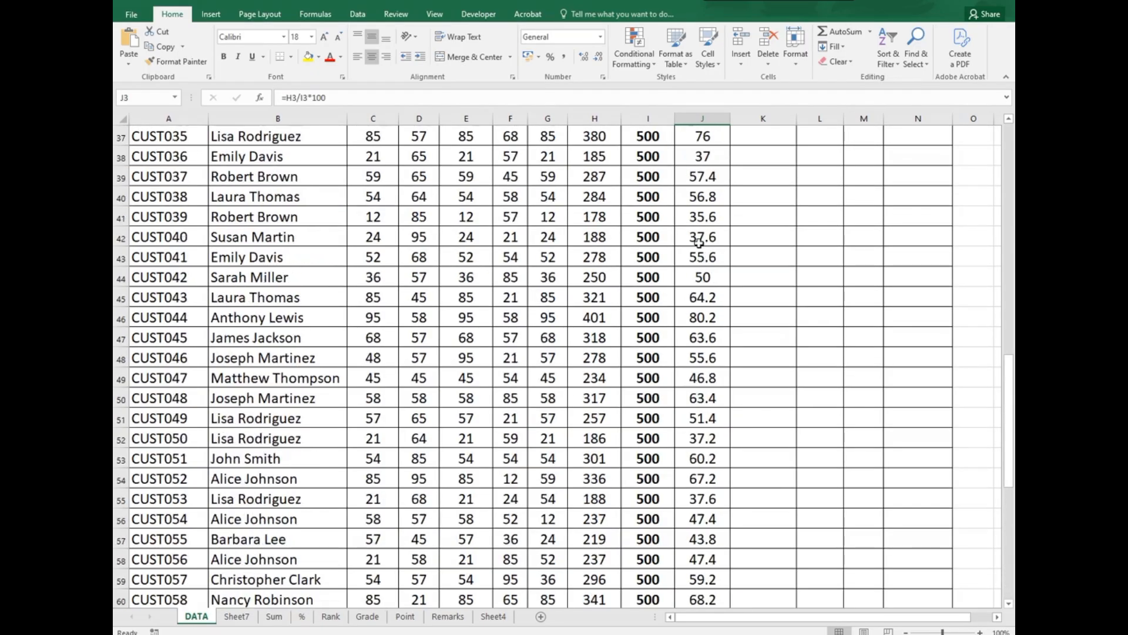
pyautogui.scroll(12, 697, 238)
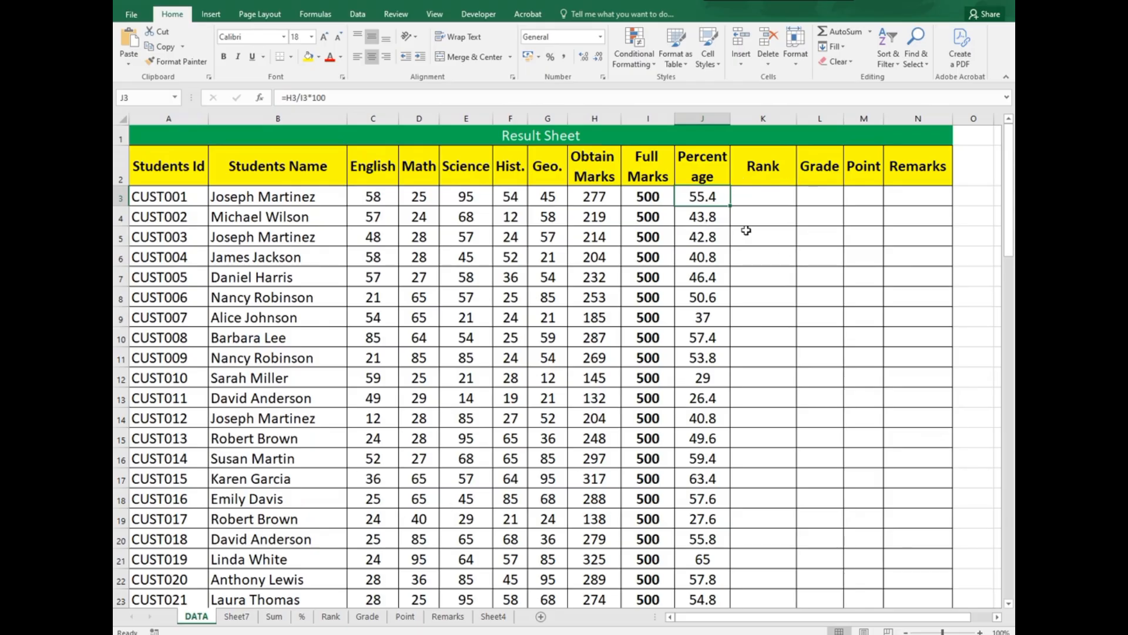
pyautogui.doubleClick(767, 195)
pyautogui.write('=H3/I3*100')
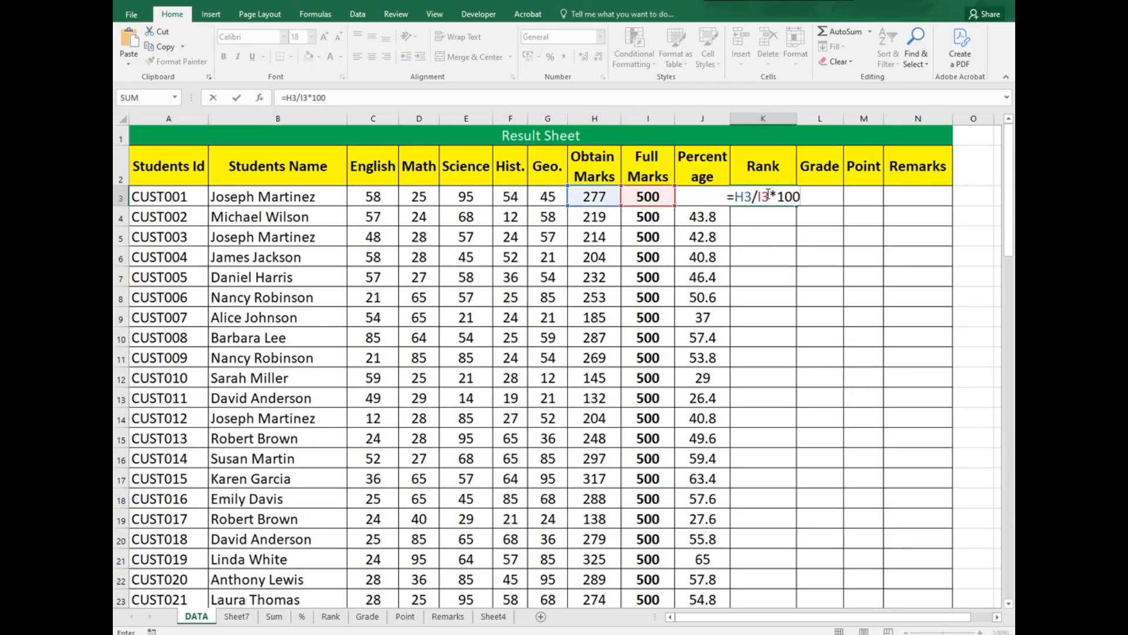
pyautogui.moveTo(729, 197); pyautogui.dragTo(809, 196)
pyautogui.press('BackSpace')
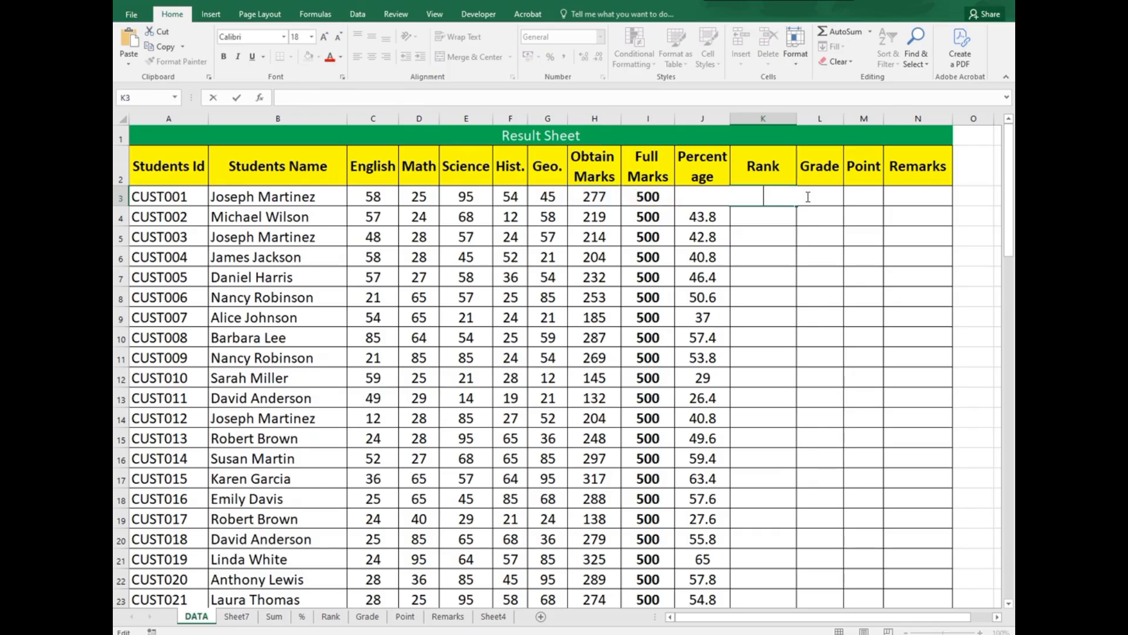
# Copy the Bengali question about ranking cells J3 to J100 from the merged cell on the Rank sheet
pyautogui.click(330, 618)
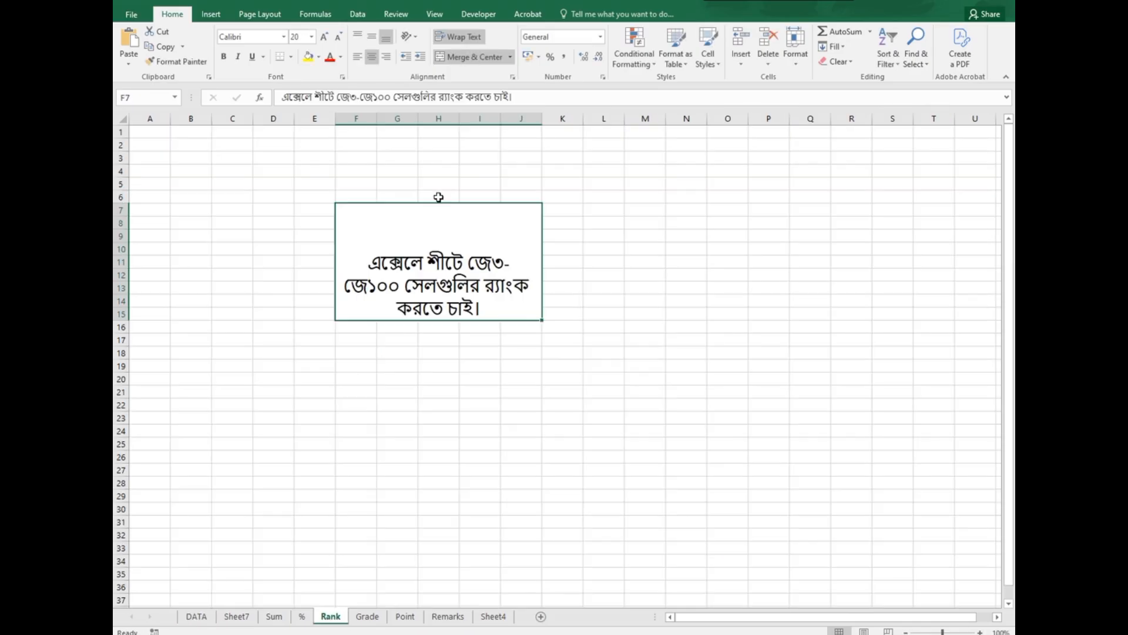
pyautogui.doubleClick(393, 263)
pyautogui.moveTo(341, 262); pyautogui.dragTo(487, 307)
pyautogui.hotkey('ctrl', 'c')
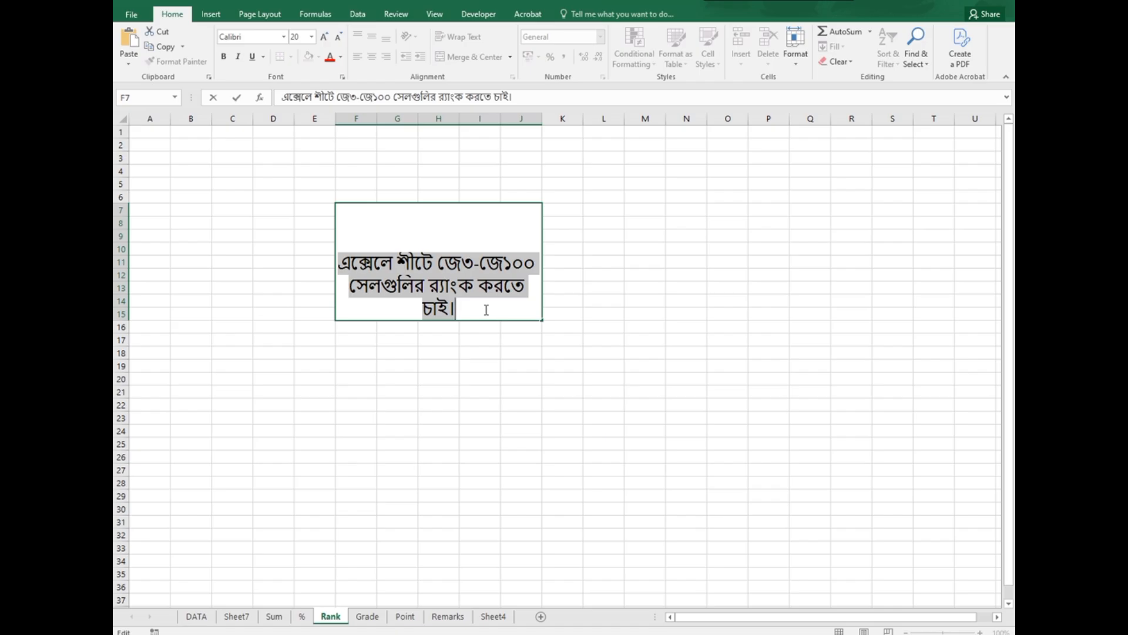
# Switch to ChatGPT, submit the copied question about ranking J3 to J100 and read the suggested RANK formula
pyautogui.click(587, 633)
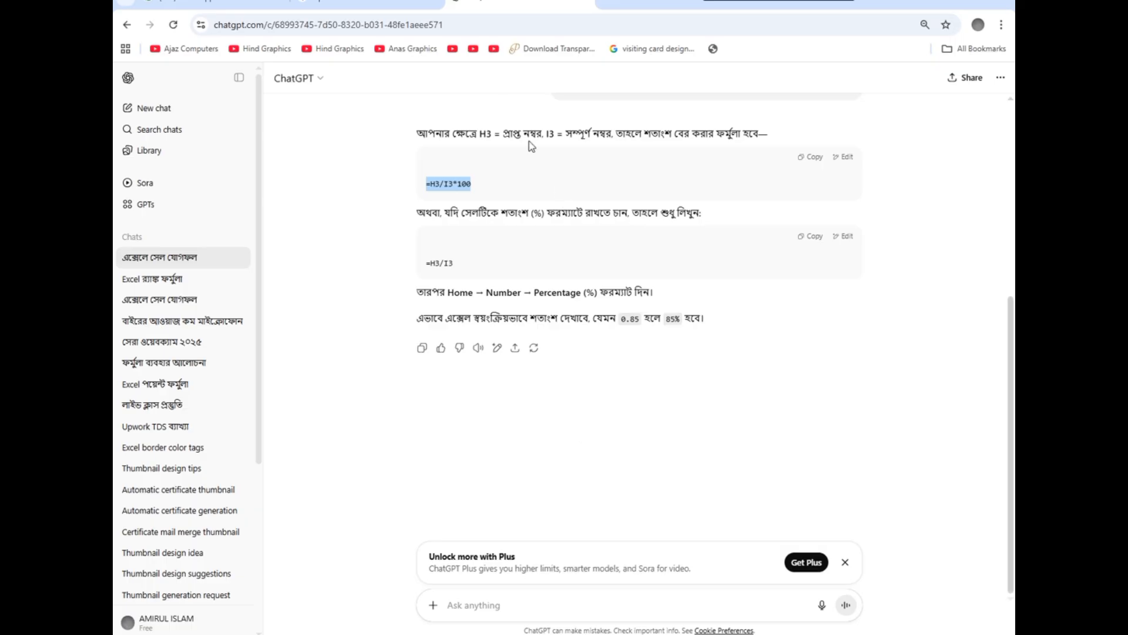
pyautogui.click(655, 411)
pyautogui.hotkey('ctrl', 'v')
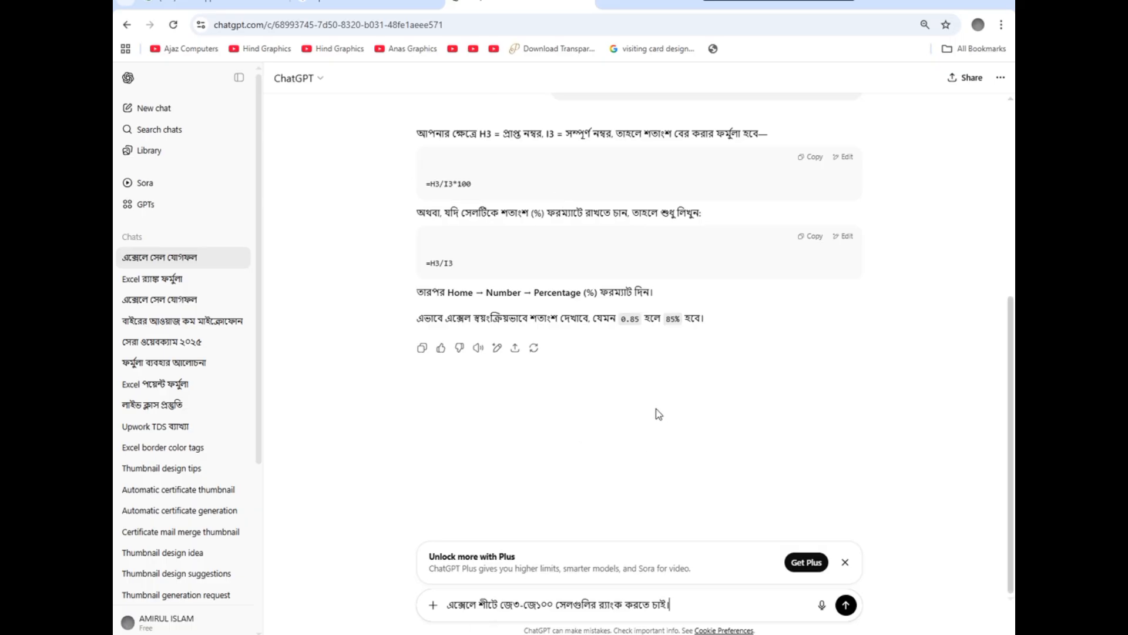
pyautogui.press('Return')
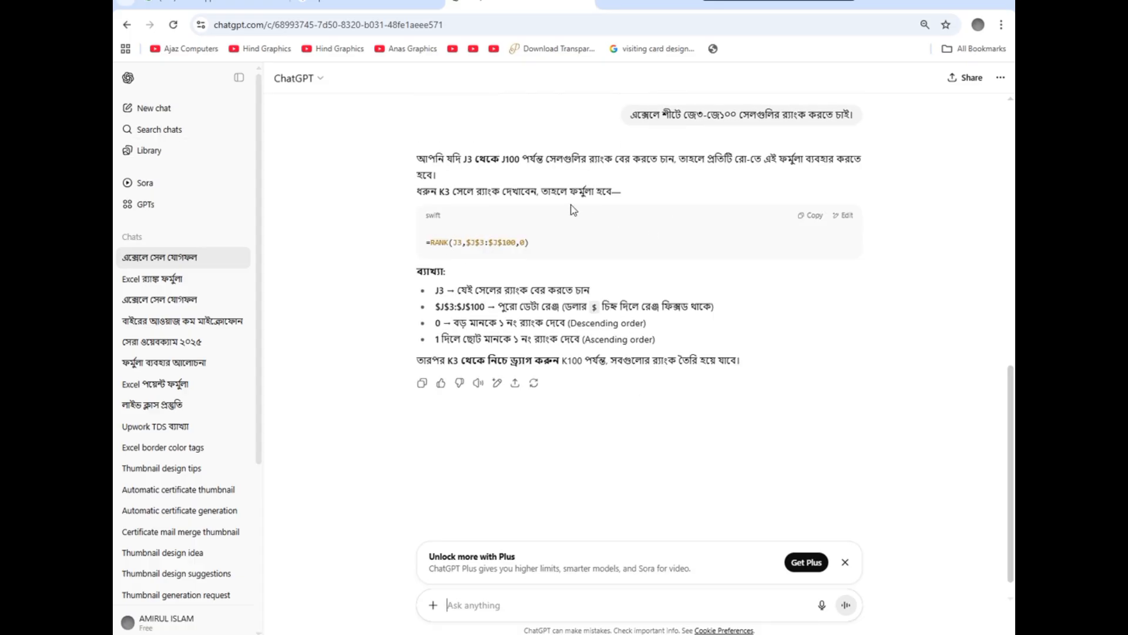
pyautogui.scroll(-1, 573, 210)
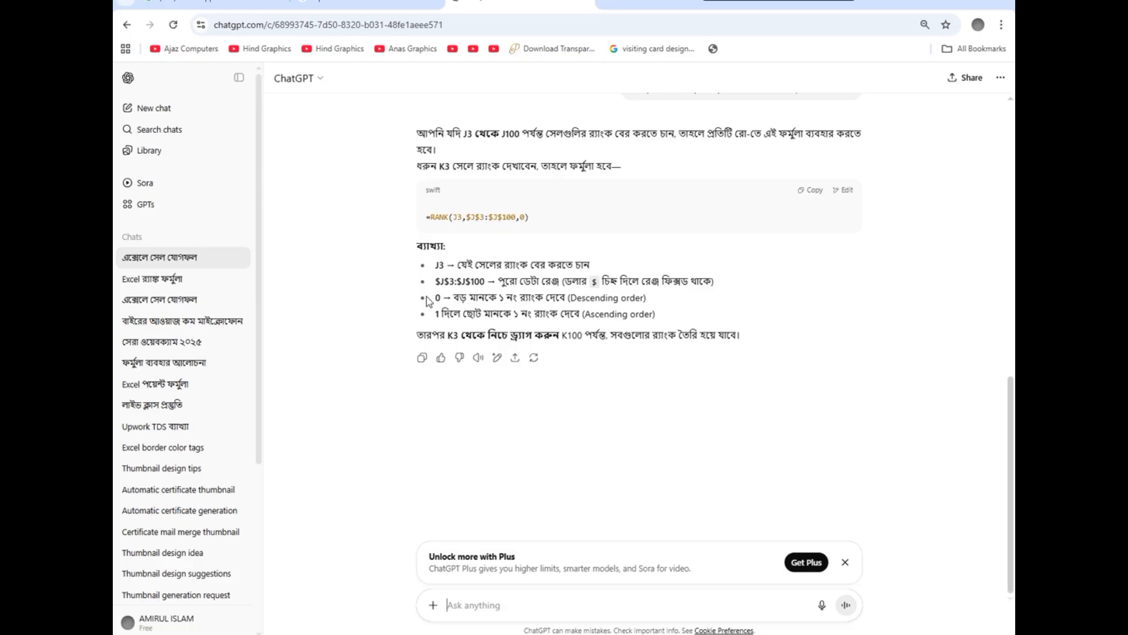
# Read ChatGPT's explanation of the RANK order options 0 (descending) and 1 (ascending)
pyautogui.moveTo(432, 298); pyautogui.dragTo(480, 296)
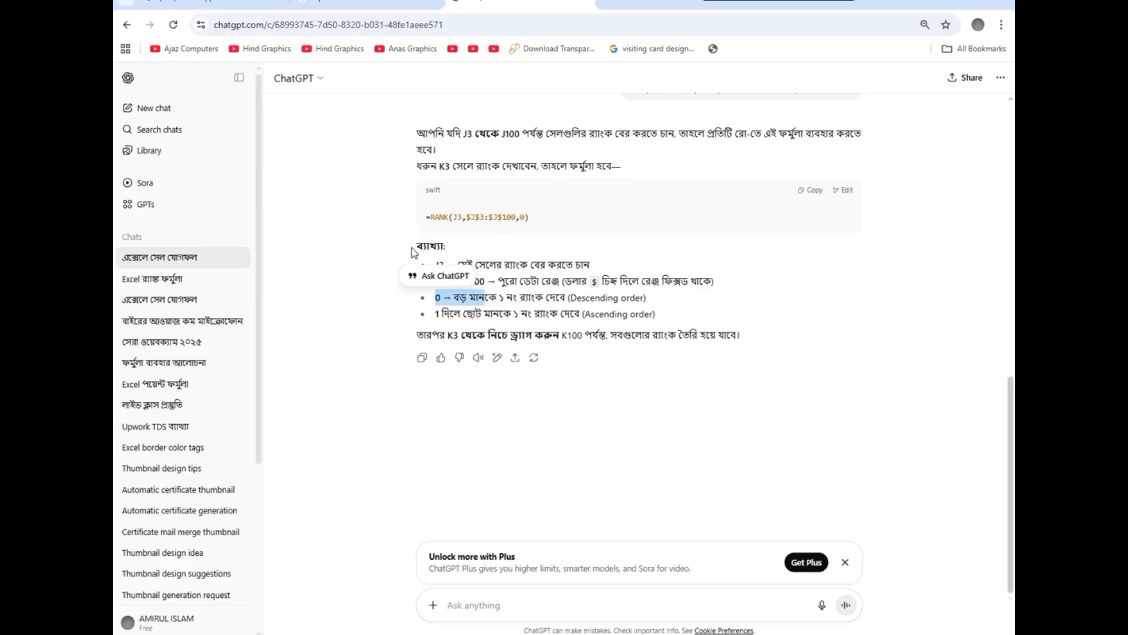
pyautogui.click(438, 303)
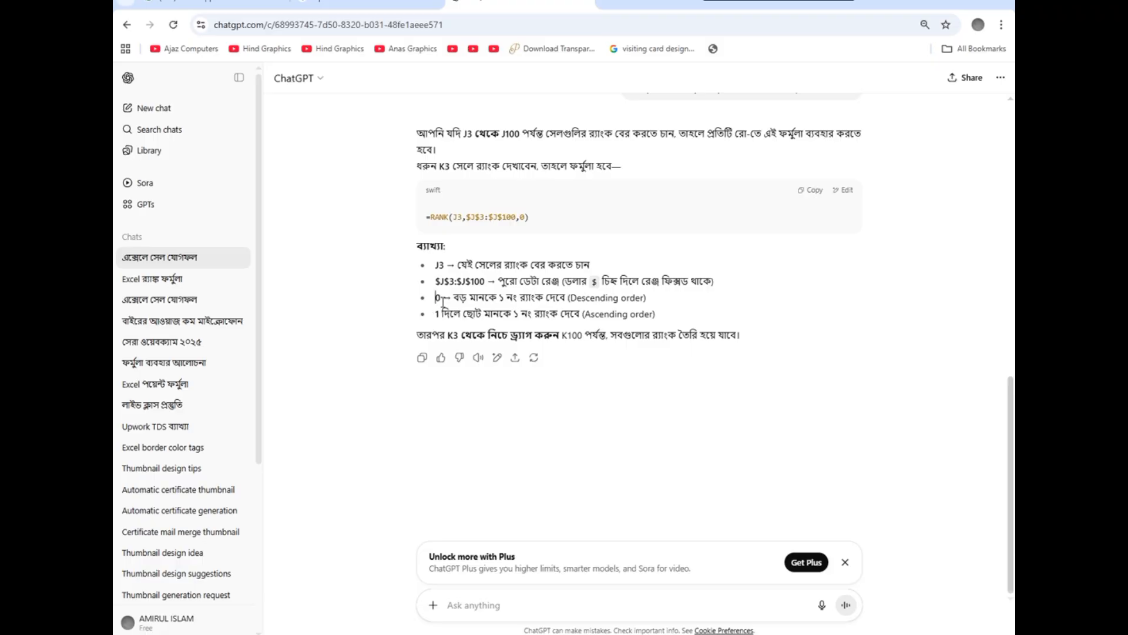
pyautogui.moveTo(438, 301); pyautogui.dragTo(626, 330)
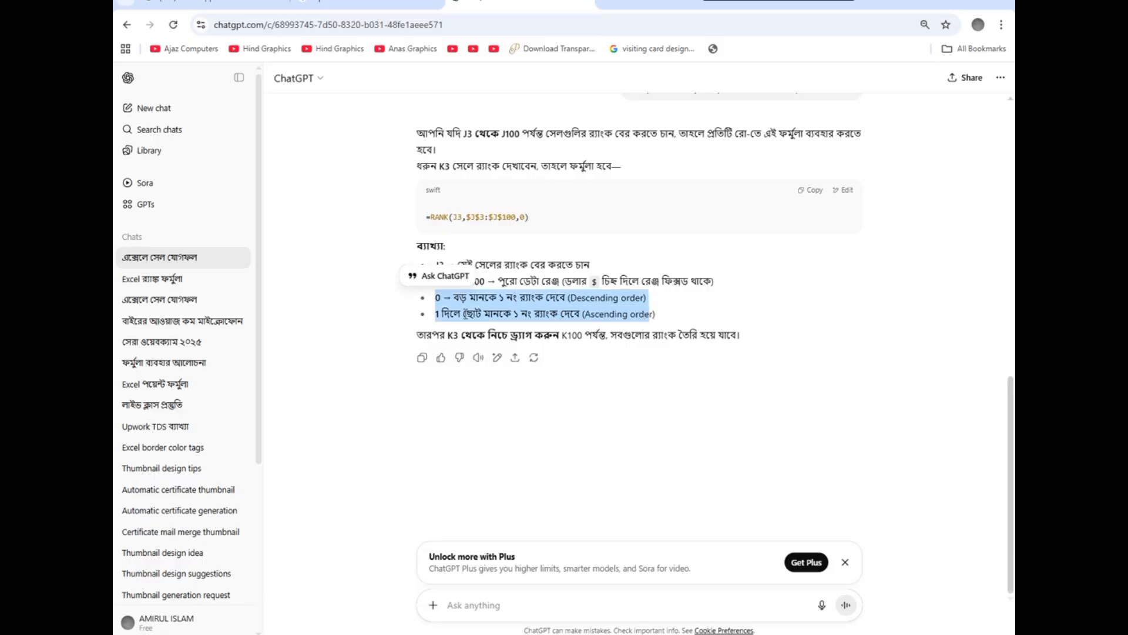
pyautogui.moveTo(435, 298); pyautogui.dragTo(660, 315)
pyautogui.click(441, 310)
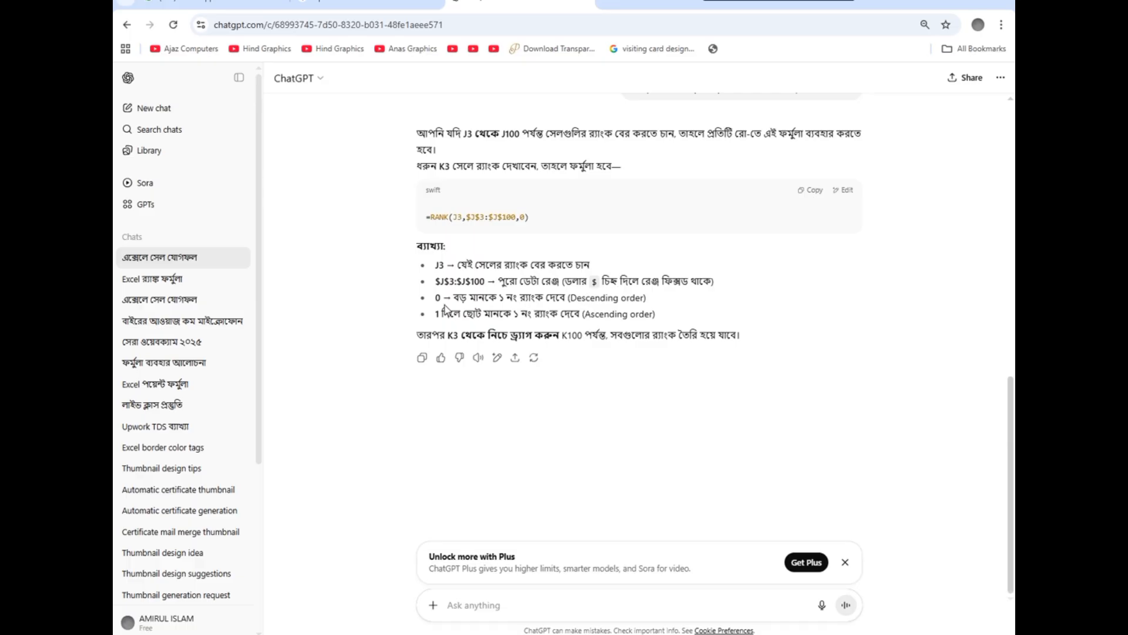
pyautogui.moveTo(441, 299); pyautogui.dragTo(535, 315)
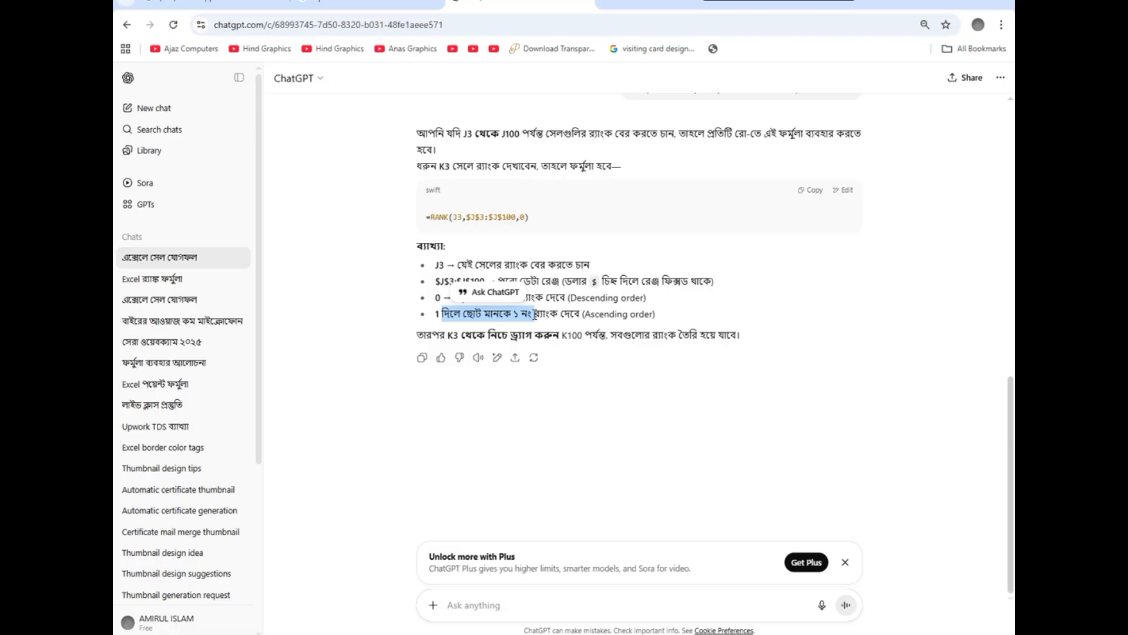
pyautogui.moveTo(531, 315)
pyautogui.mouseDown()
pyautogui.moveTo(512, 311)
pyautogui.moveTo(523, 313)
pyautogui.mouseUp()
pyautogui.click(440, 314)
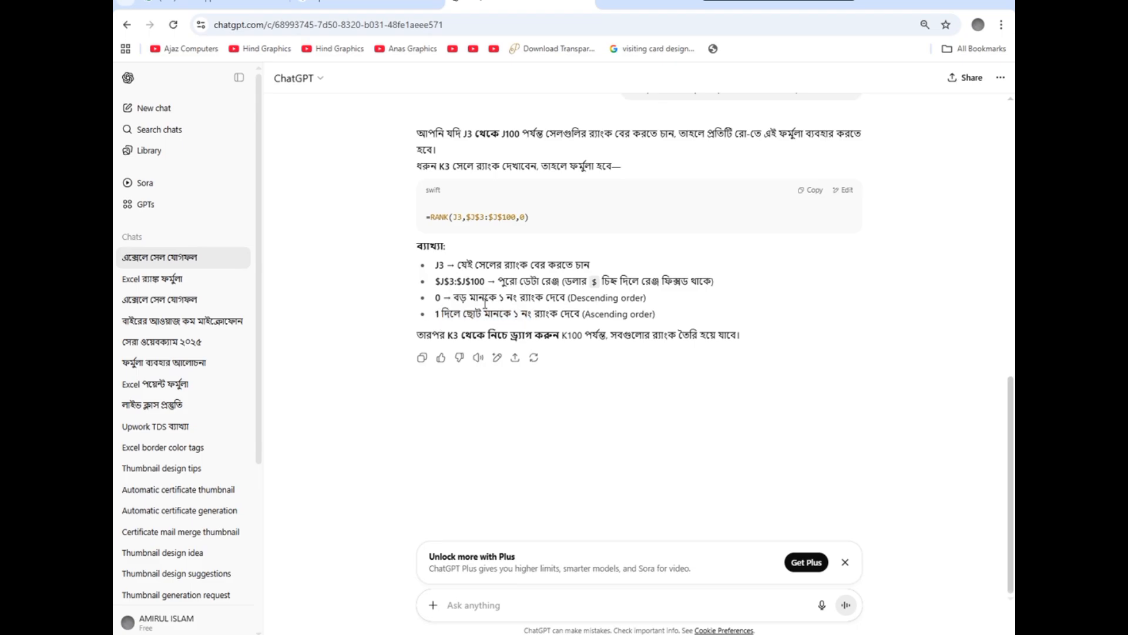
# Copy the suggested formula =RANK(J3,$J$3:$J$100,0) from ChatGPT and enter it in cell K3 of Excel's DATA sheet
pyautogui.moveTo(484, 215); pyautogui.dragTo(537, 216)
pyautogui.hotkey('ctrl', 'c')
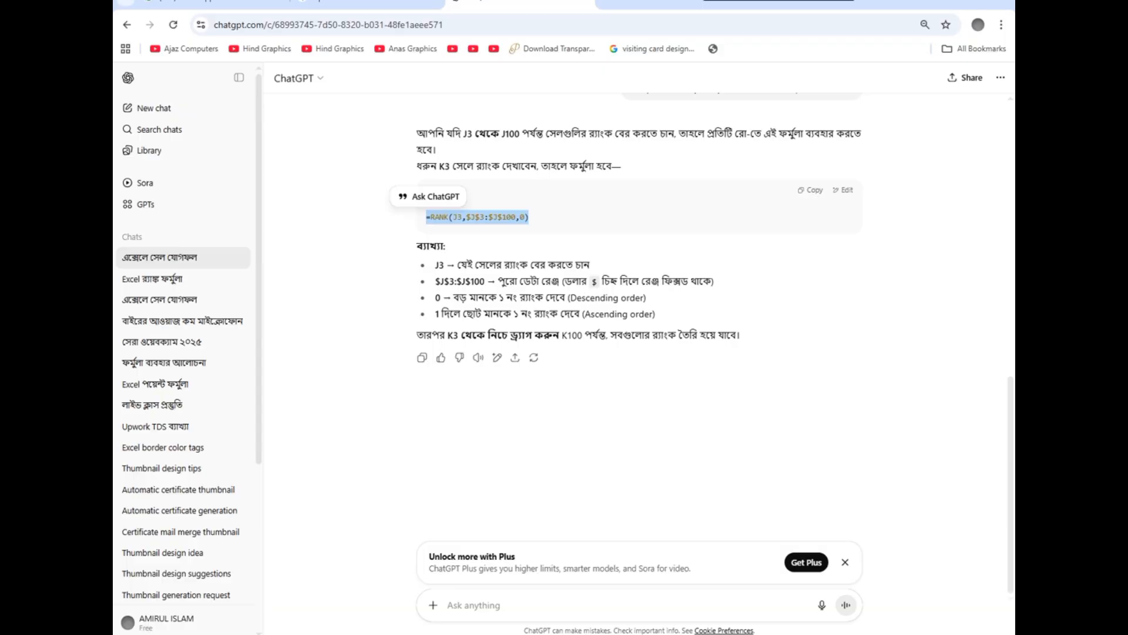
pyautogui.hotkey('alt', 'Tab')
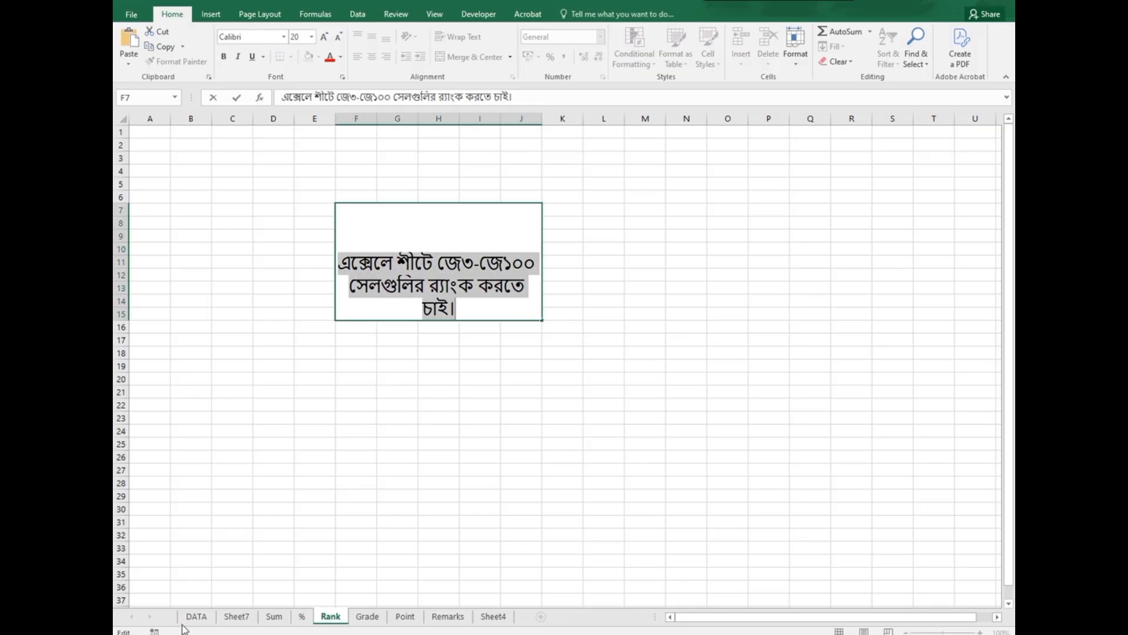
pyautogui.click(201, 619)
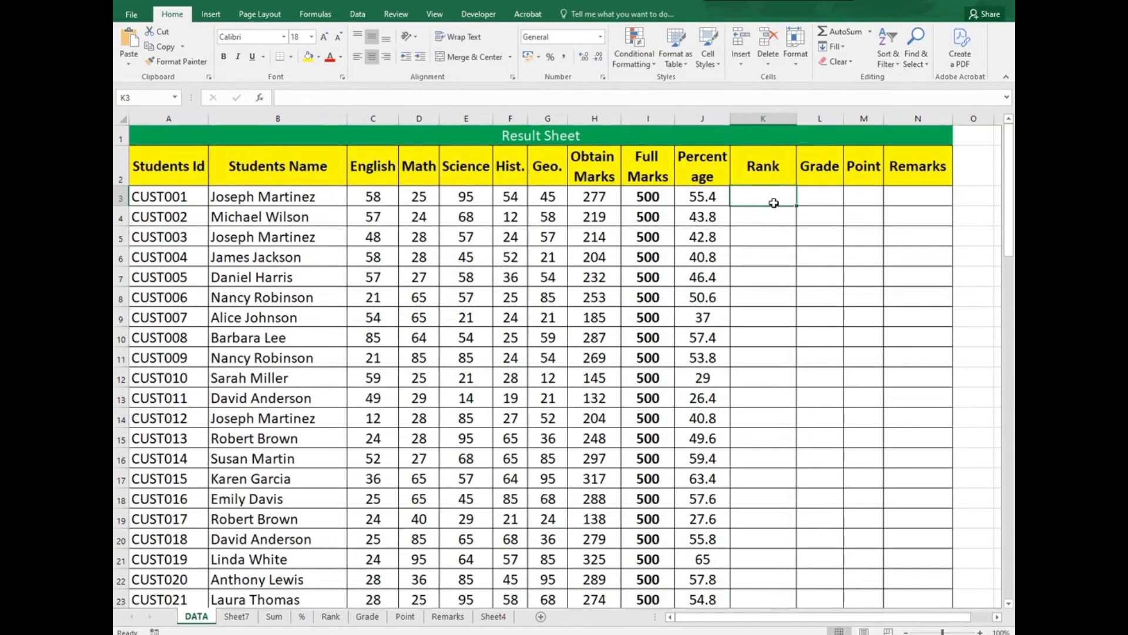
pyautogui.doubleClick(774, 202)
pyautogui.hotkey('ctrl', 'v')
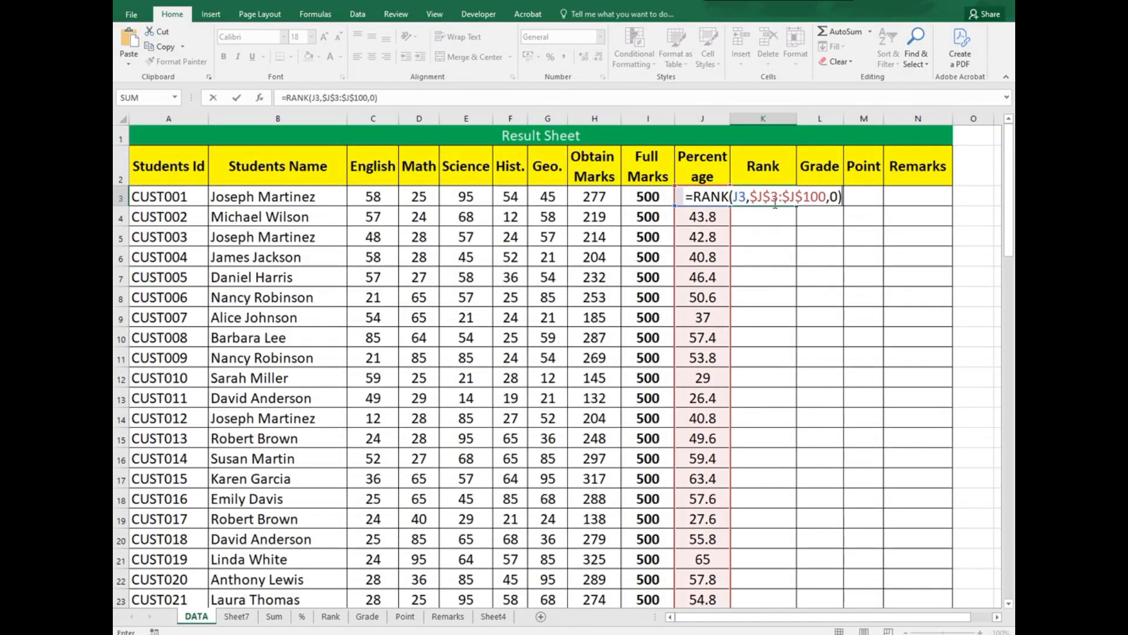
pyautogui.doubleClick(834, 197)
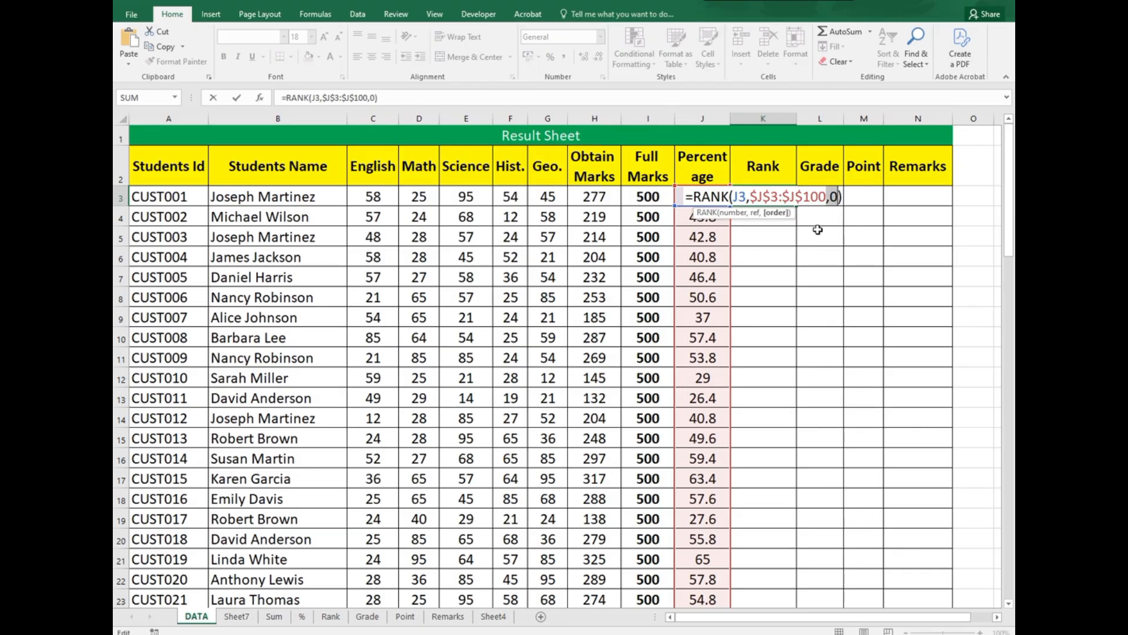
pyautogui.press('Return')
# Fill the K3 rank formula down the Rank column to row 82 and check the filled rows
pyautogui.click(785, 203)
pyautogui.doubleClick(796, 205)
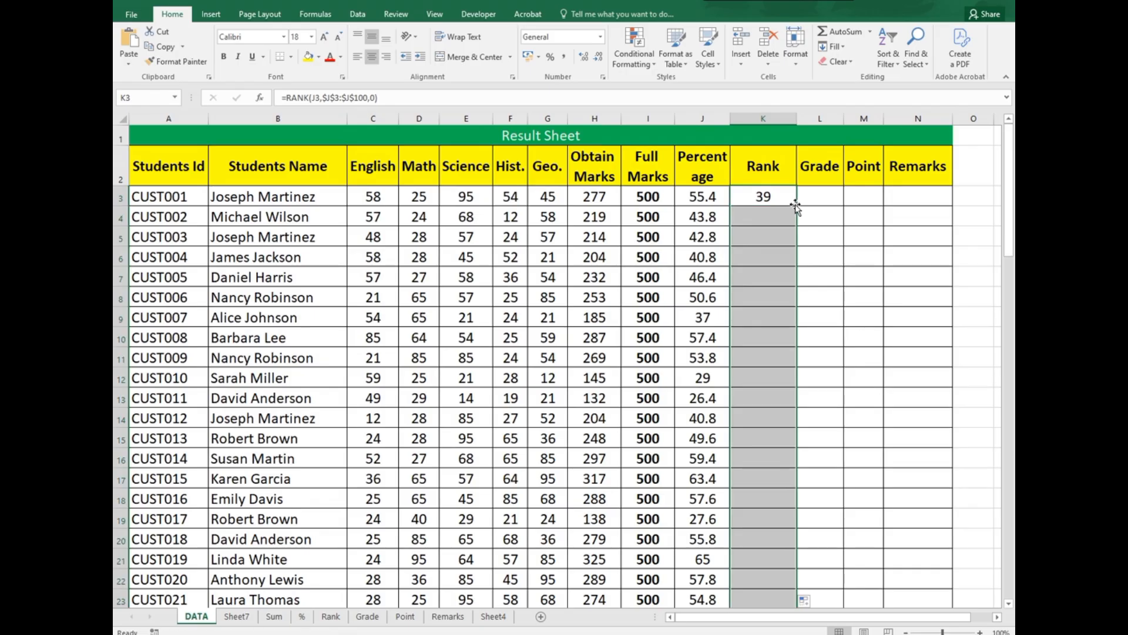
pyautogui.scroll(-6, 762, 377)
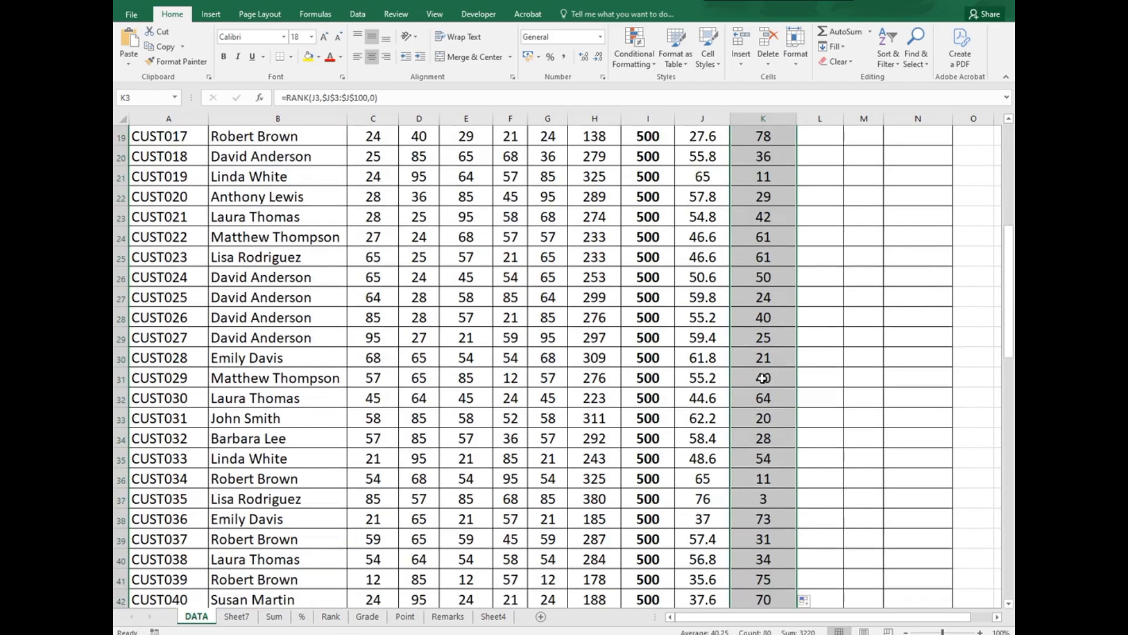
pyautogui.scroll(-13, 762, 378)
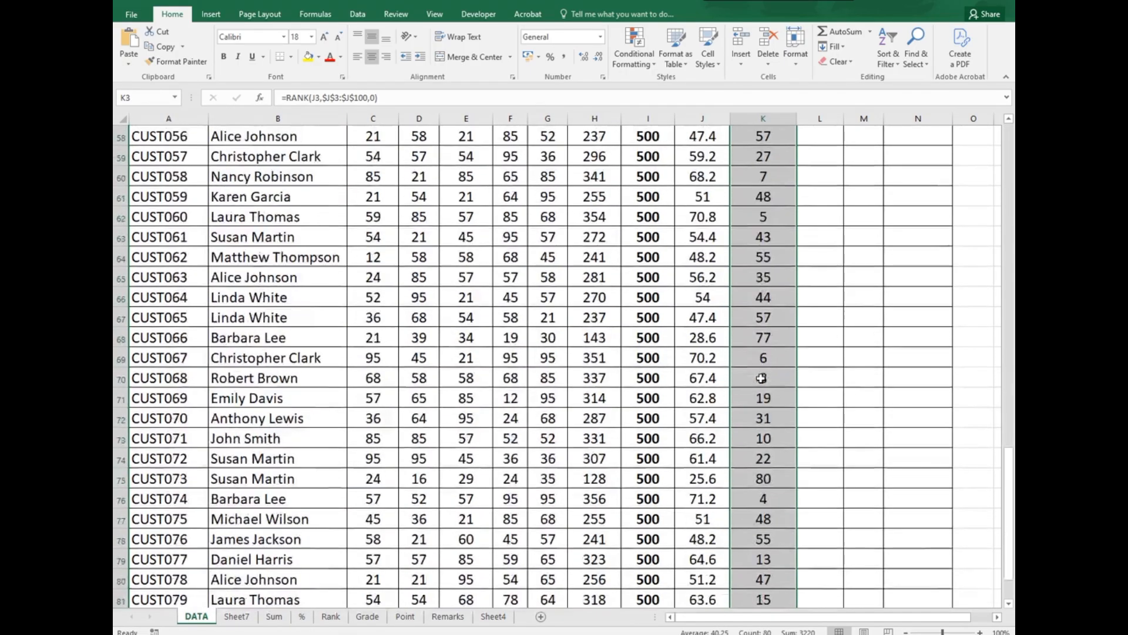
pyautogui.scroll(-5, 763, 378)
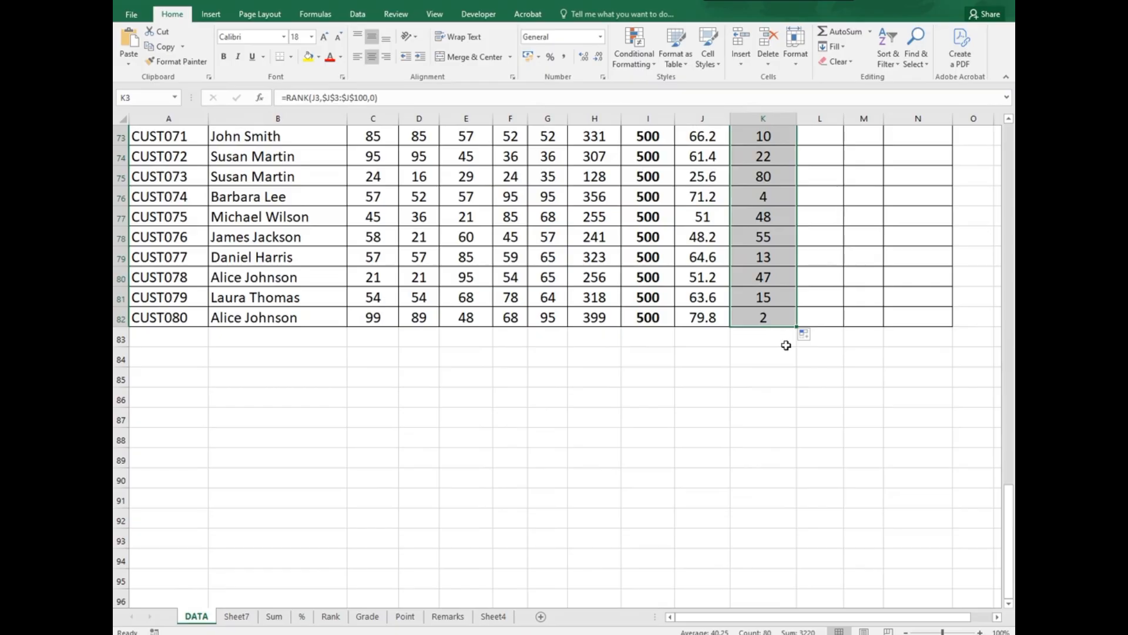
# Compare the percentage in J46 with its rank in K46, then return to the beginning of the result sheet
pyautogui.scroll(12, 783, 320)
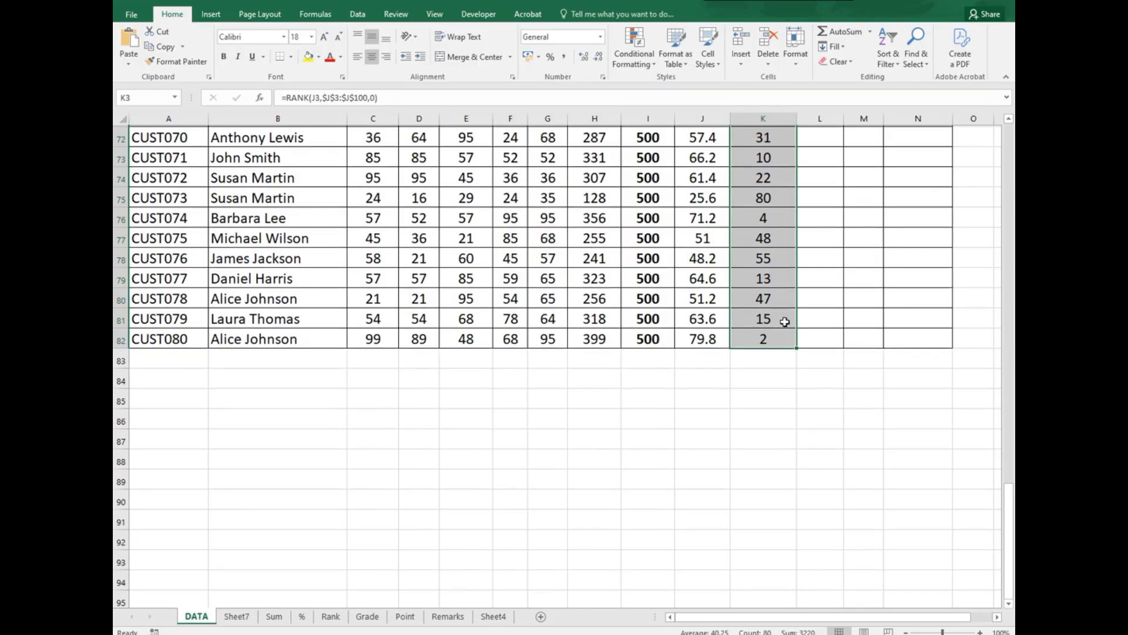
pyautogui.click(709, 317)
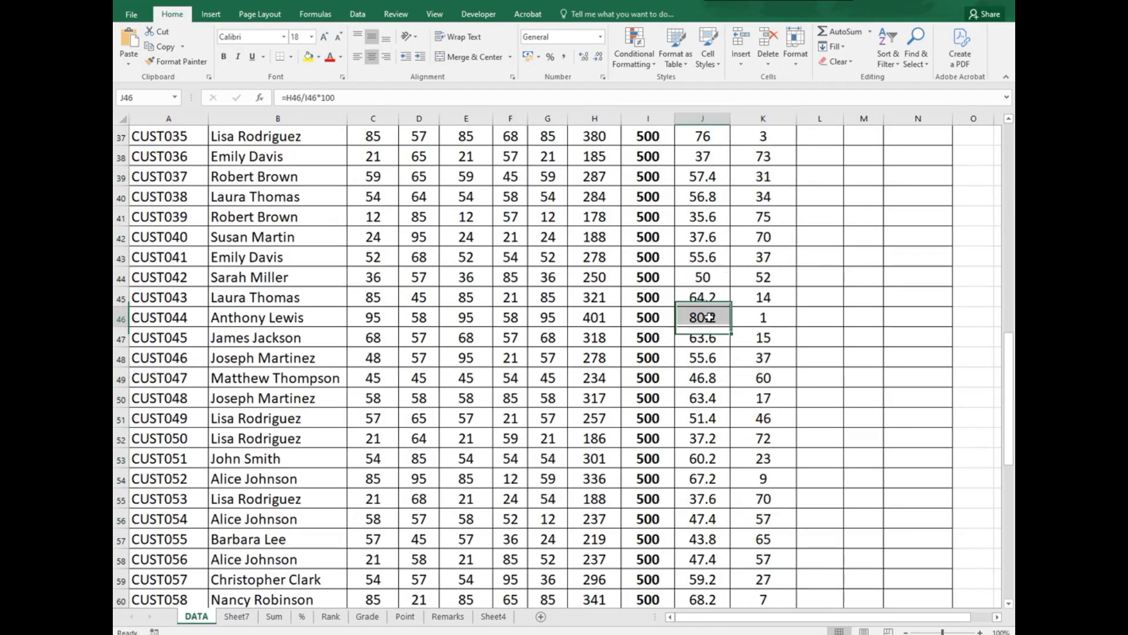
pyautogui.click(775, 318)
pyautogui.moveTo(709, 317); pyautogui.dragTo(747, 320)
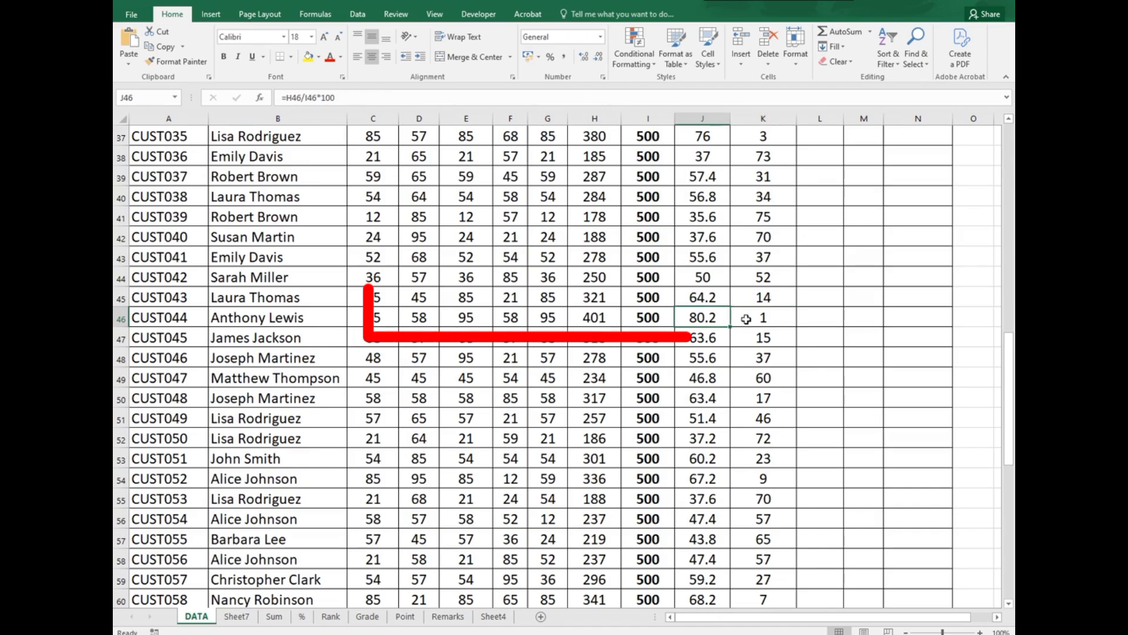
pyautogui.scroll(12, 747, 319)
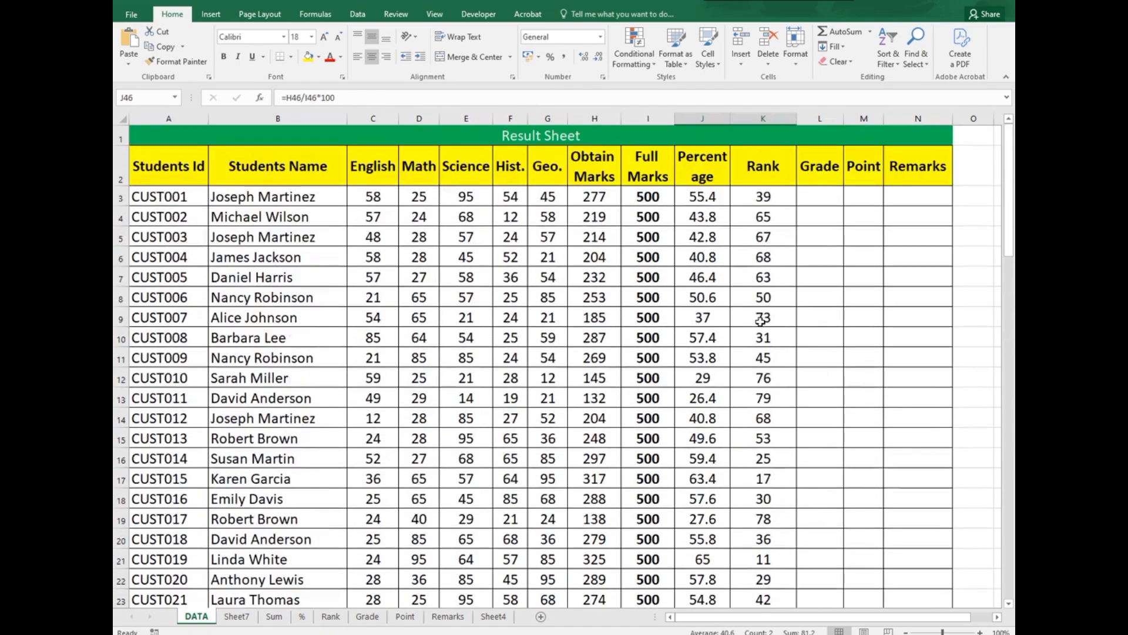
# Set CUST001's Hist. mark to 99, Geo. to 98 and Math to 95, and check the recalculated rank in K3
pyautogui.click(515, 197)
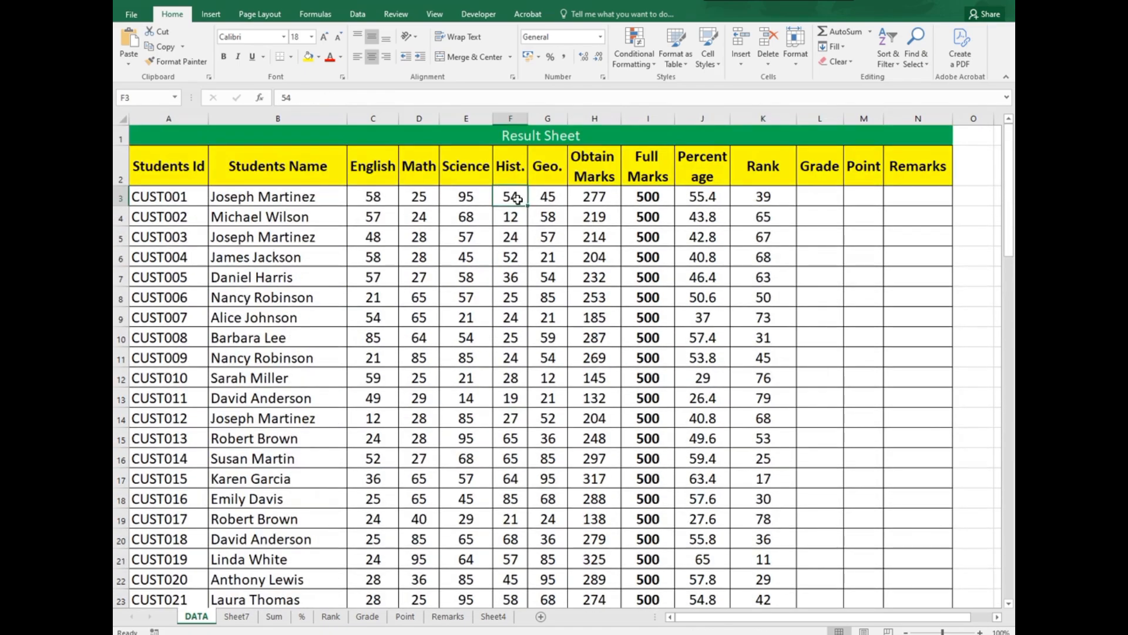
pyautogui.write('99')
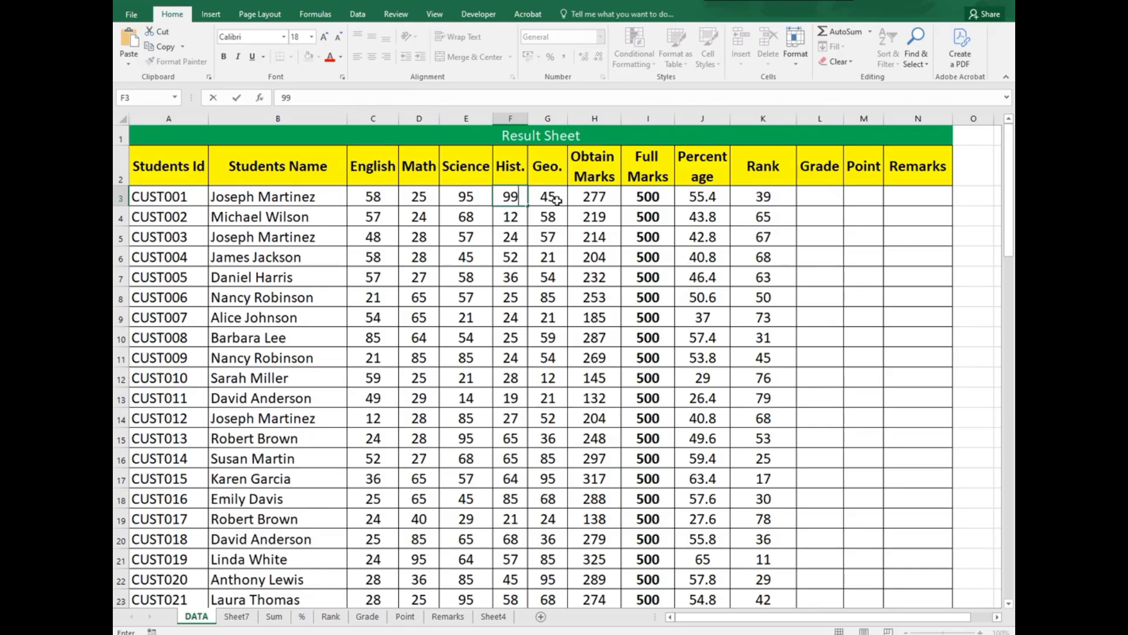
pyautogui.click(557, 200)
pyautogui.write('98')
pyautogui.click(608, 262)
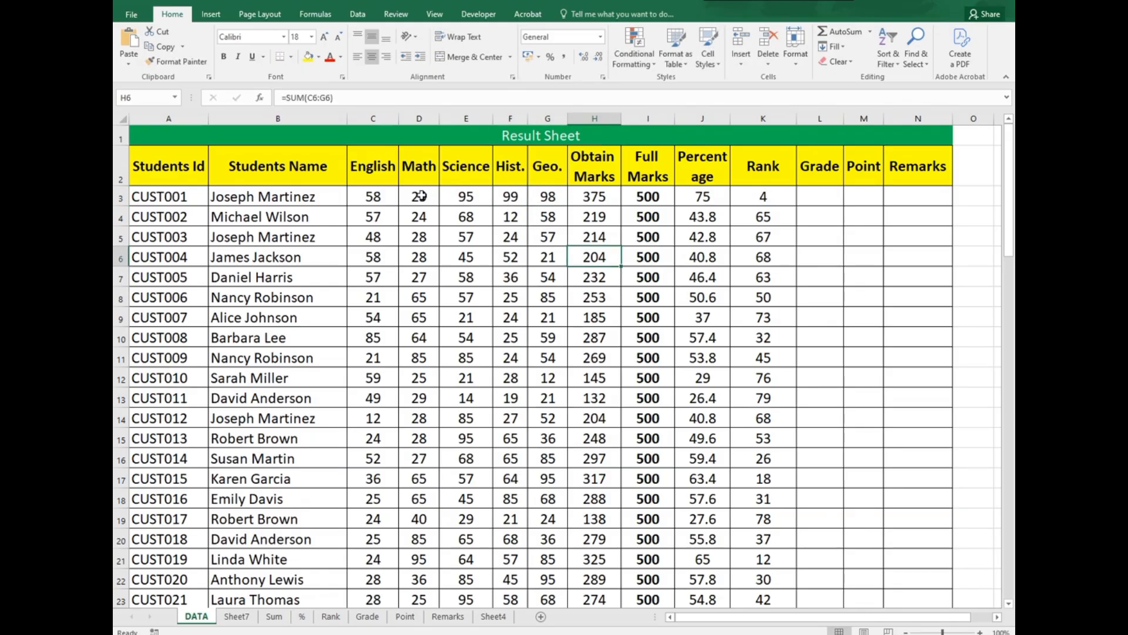
pyautogui.click(425, 196)
pyautogui.write('95')
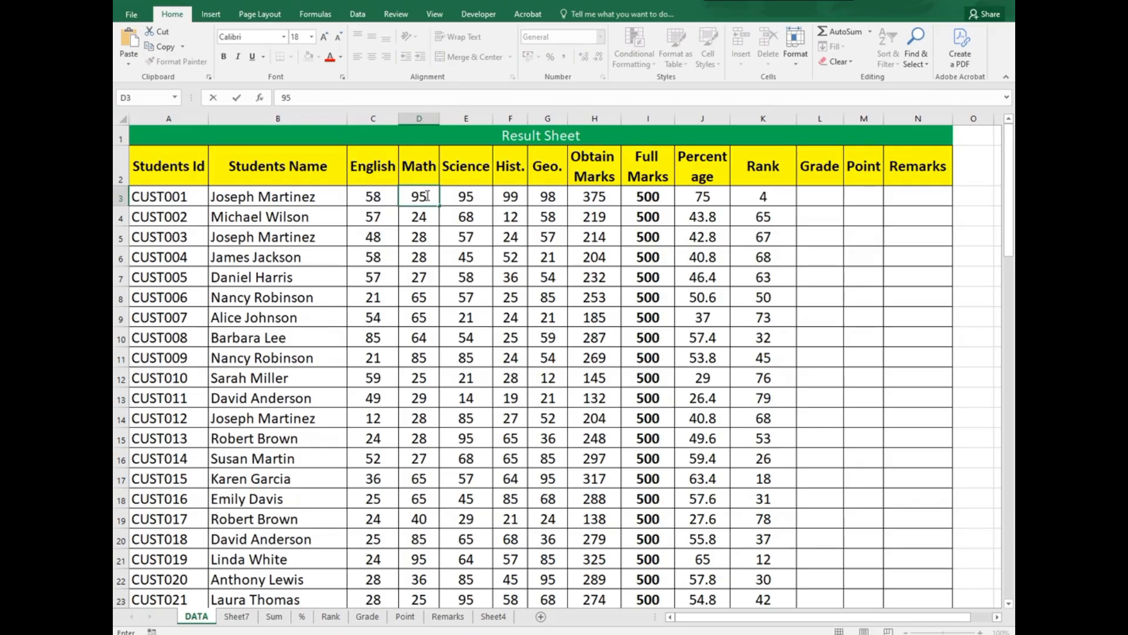
pyautogui.click(516, 256)
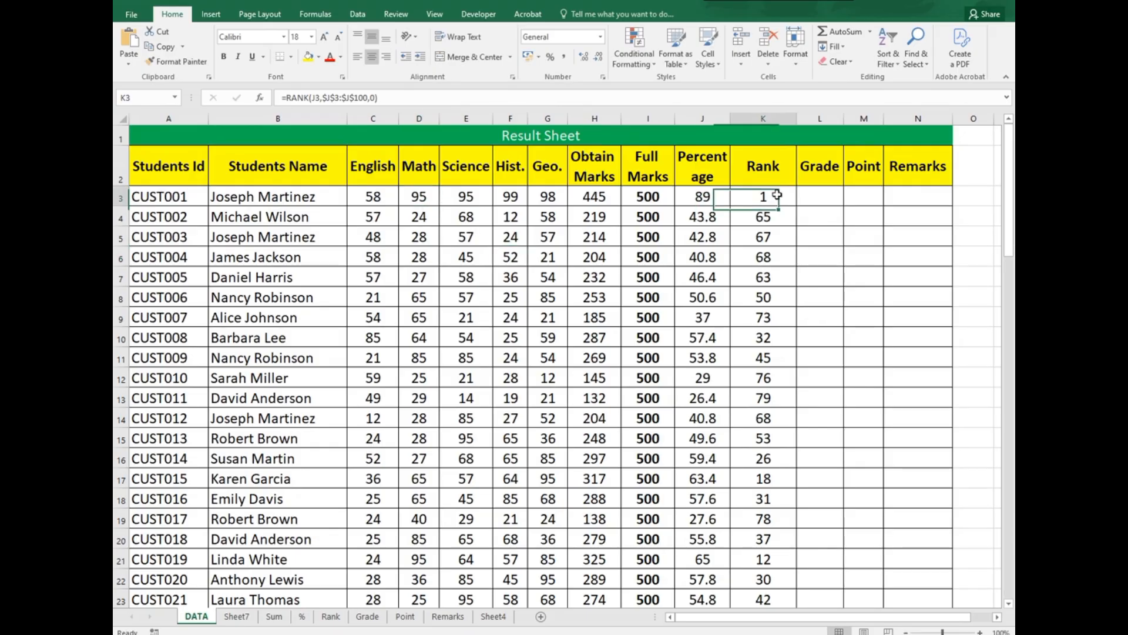
pyautogui.click(774, 200)
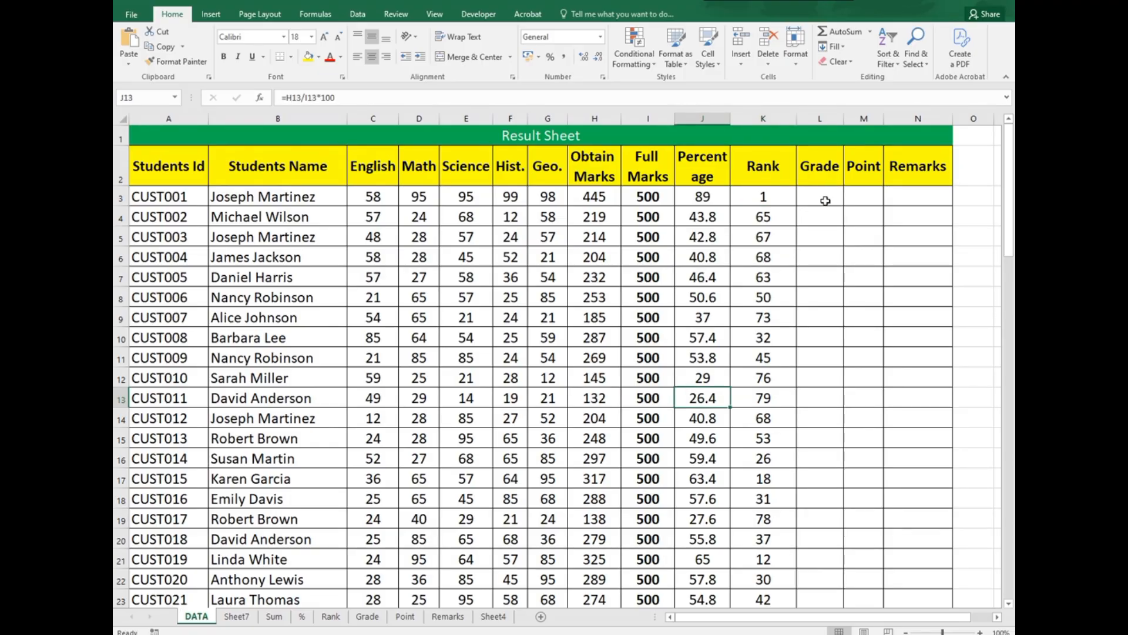
# Read the grading question on the Grade sheet and examine the J3 percentage cell it refers to on the DATA sheet
pyautogui.click(368, 616)
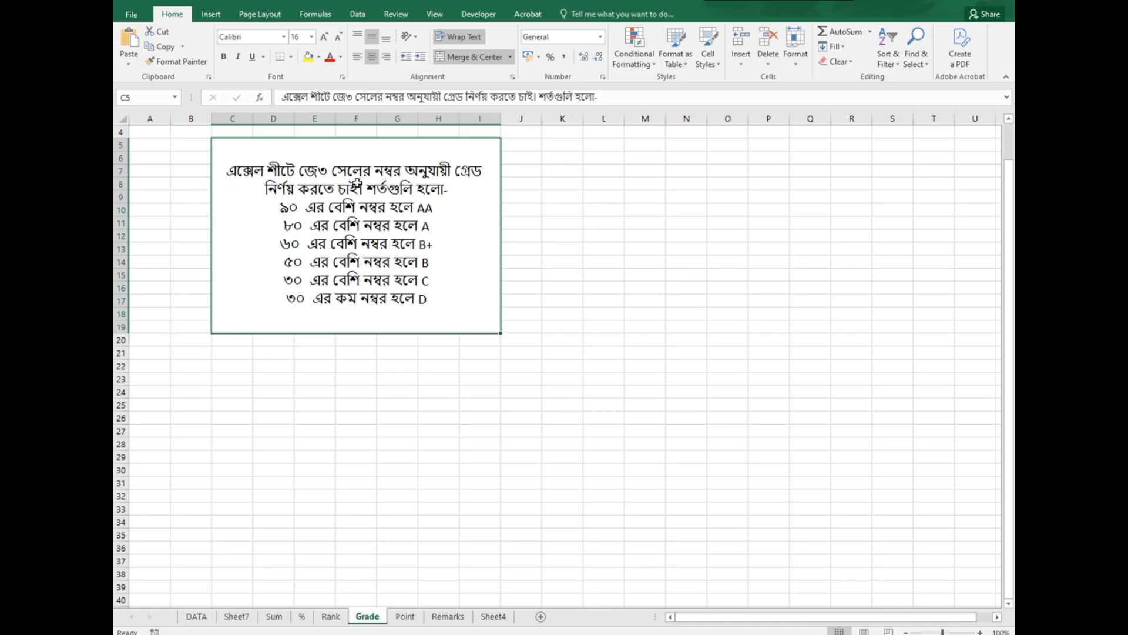
pyautogui.click(198, 617)
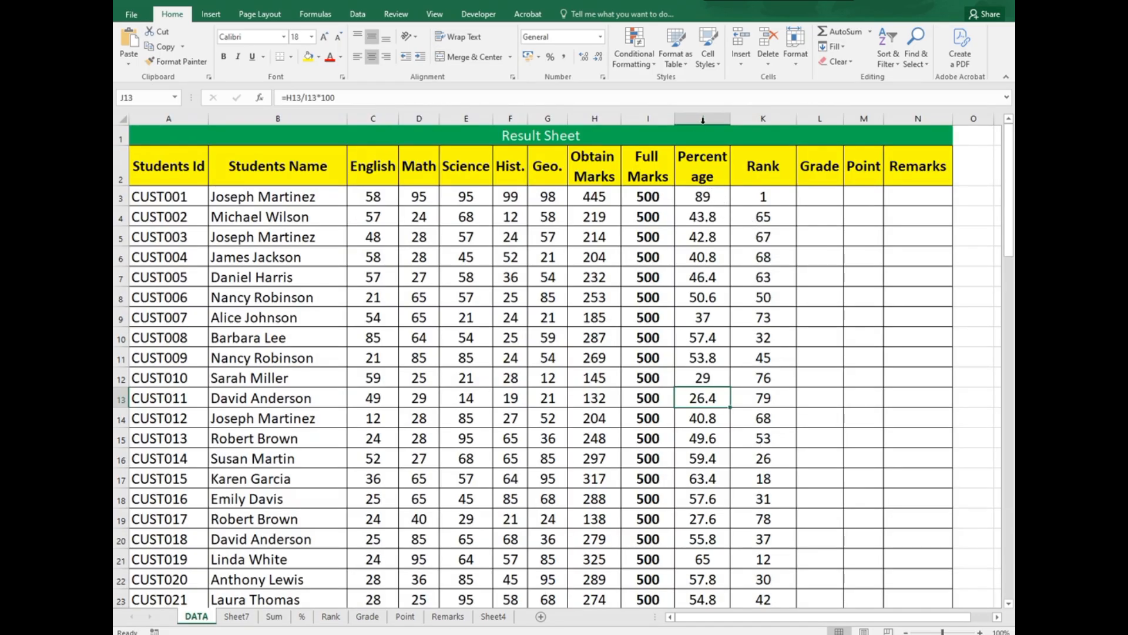
pyautogui.click(699, 201)
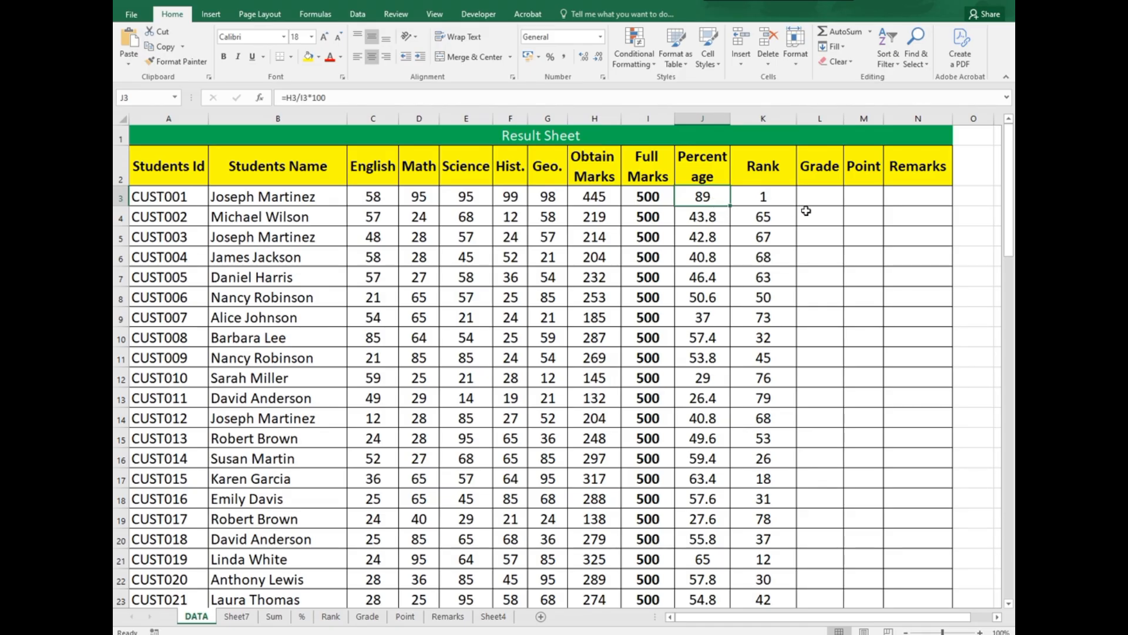
pyautogui.click(368, 616)
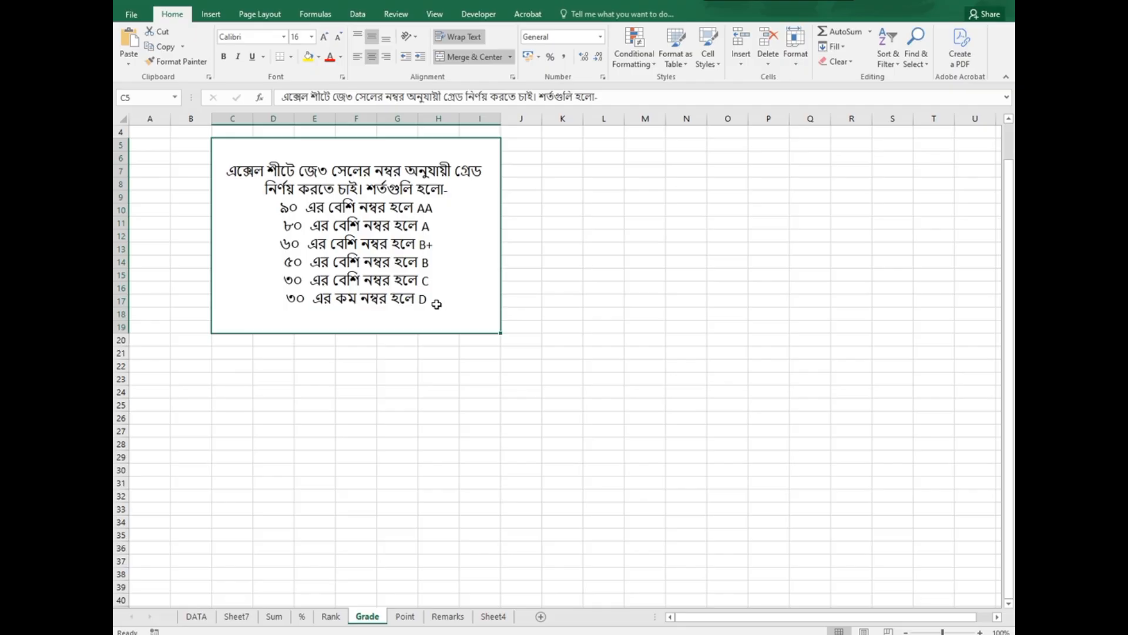
pyautogui.doubleClick(437, 304)
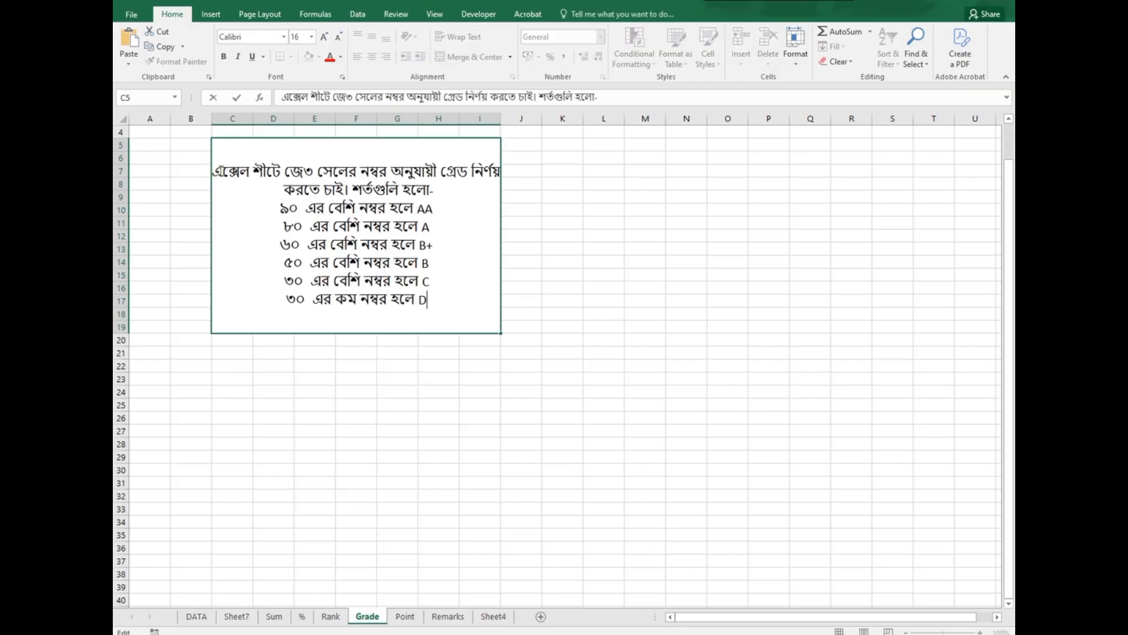
pyautogui.moveTo(221, 171); pyautogui.dragTo(411, 295)
pyautogui.press('Escape')
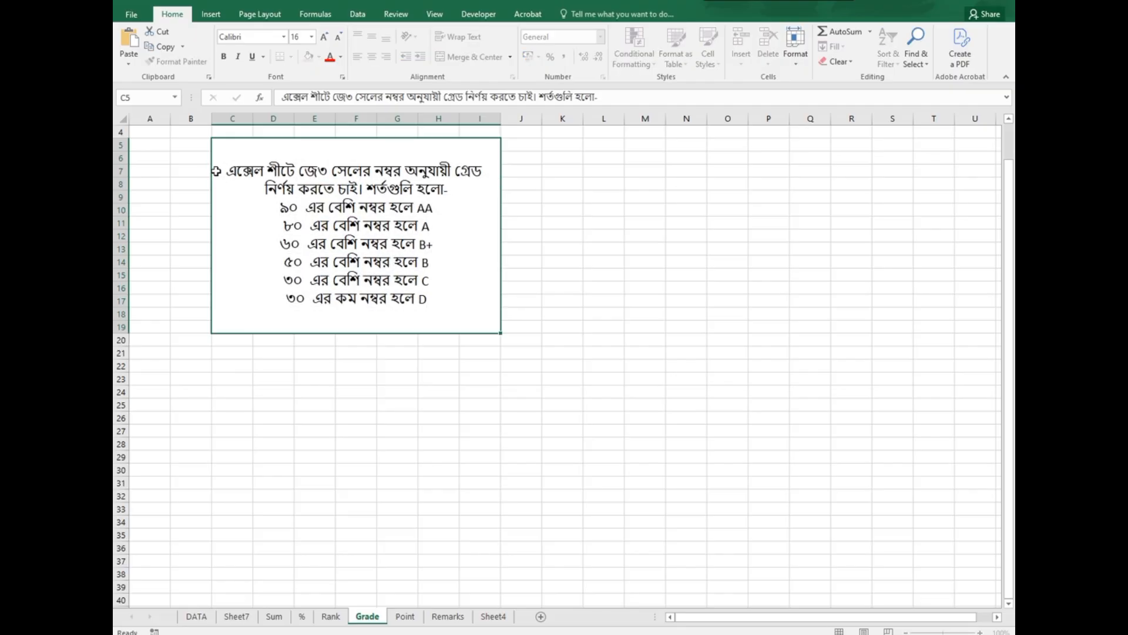
# Copy the full grading question with its AA-to-D conditions from the Grade sheet and submit it to ChatGPT in the browser
pyautogui.doubleClick(218, 171)
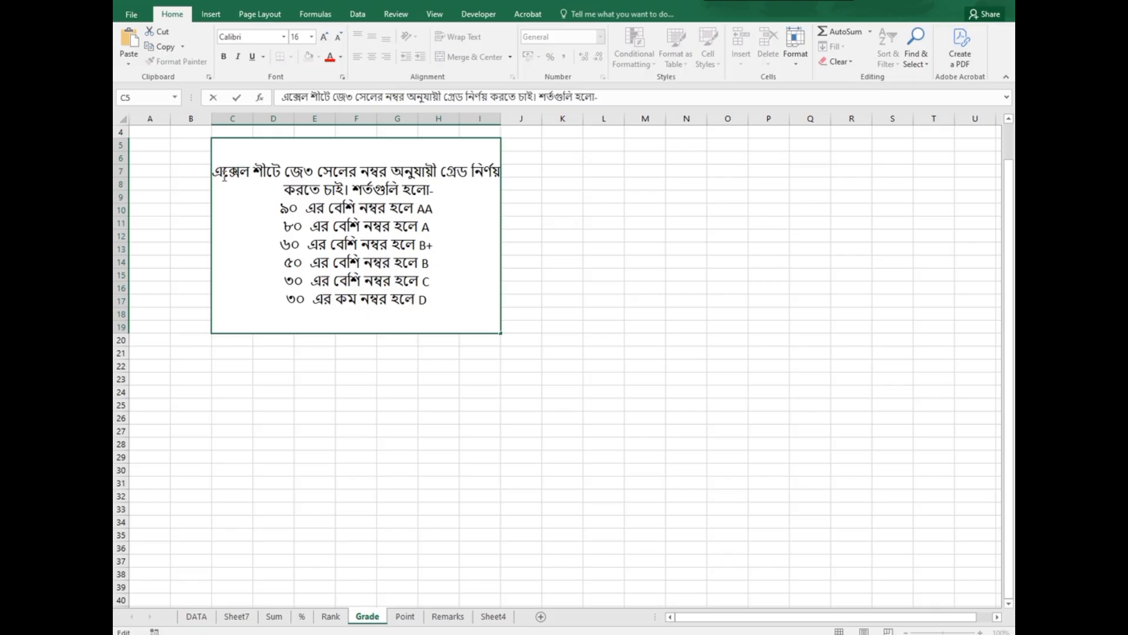
pyautogui.moveTo(224, 176); pyautogui.dragTo(450, 315)
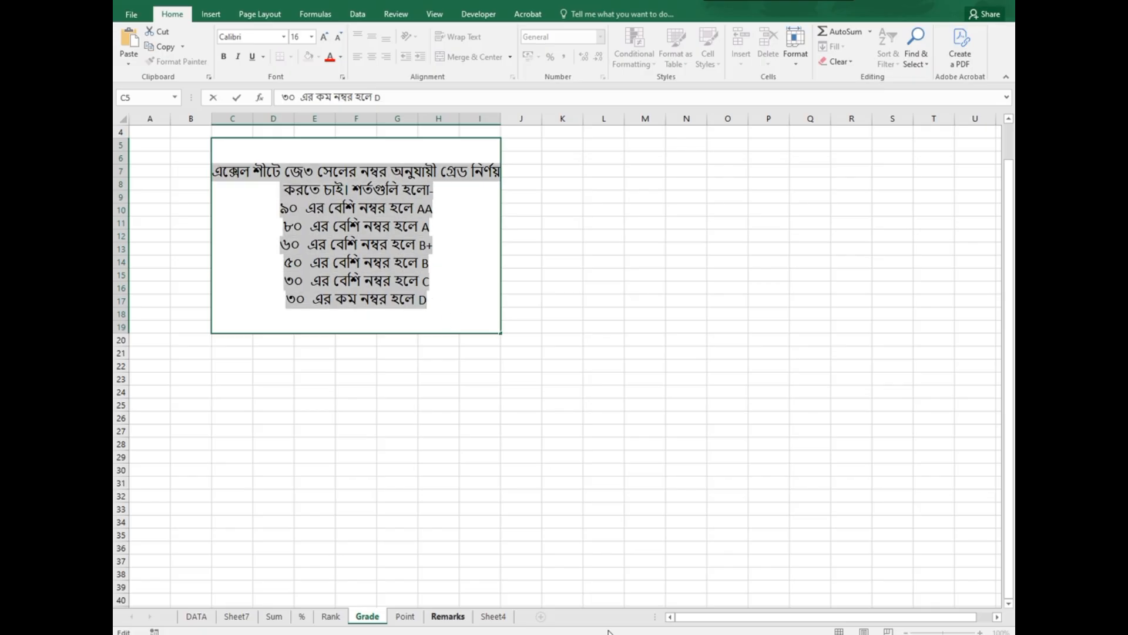
pyautogui.click(450, 633)
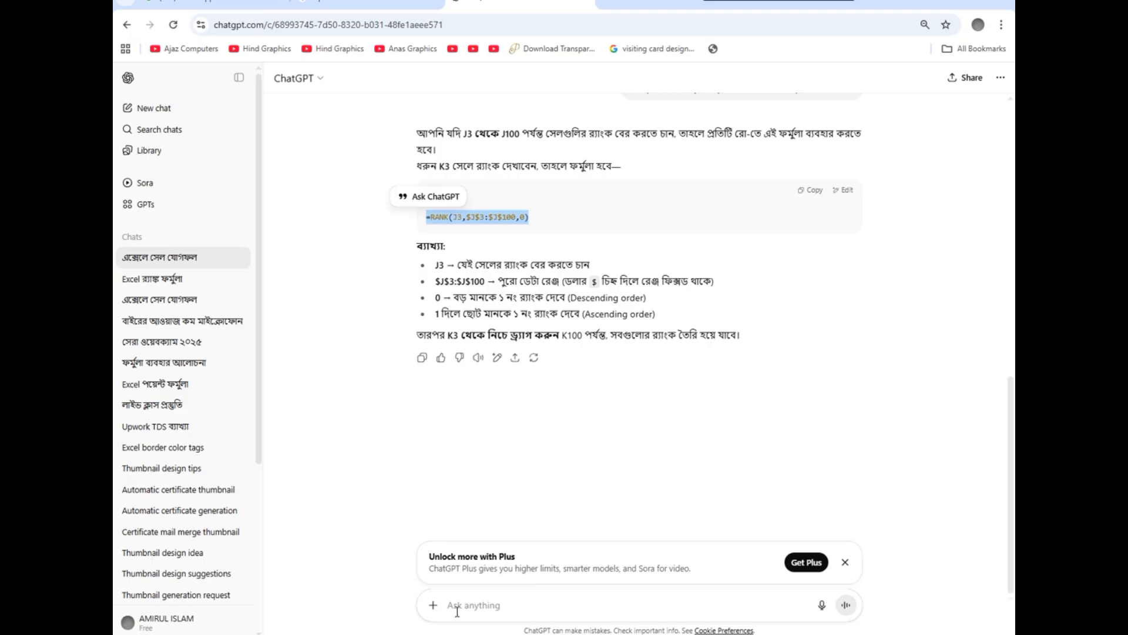
pyautogui.click(458, 611)
pyautogui.write('এক্সেল শীটে জে৩ সেলের নম্বর অনুযায়ী গ্রেড নির্ণয় করতে চাই। শর্তগুলি হলো- ৯০ এর বেশি নম্বর হলে AA ৮০ এর বেশি নম্বর হলে A ৬০ এর বেশি নম্বর হলে B+ ৫০ এর বেশি নম্বর হলে B ৩০ এর বেশি নম্বর হলে C ৩০ এর কম নম্বর হলে D')
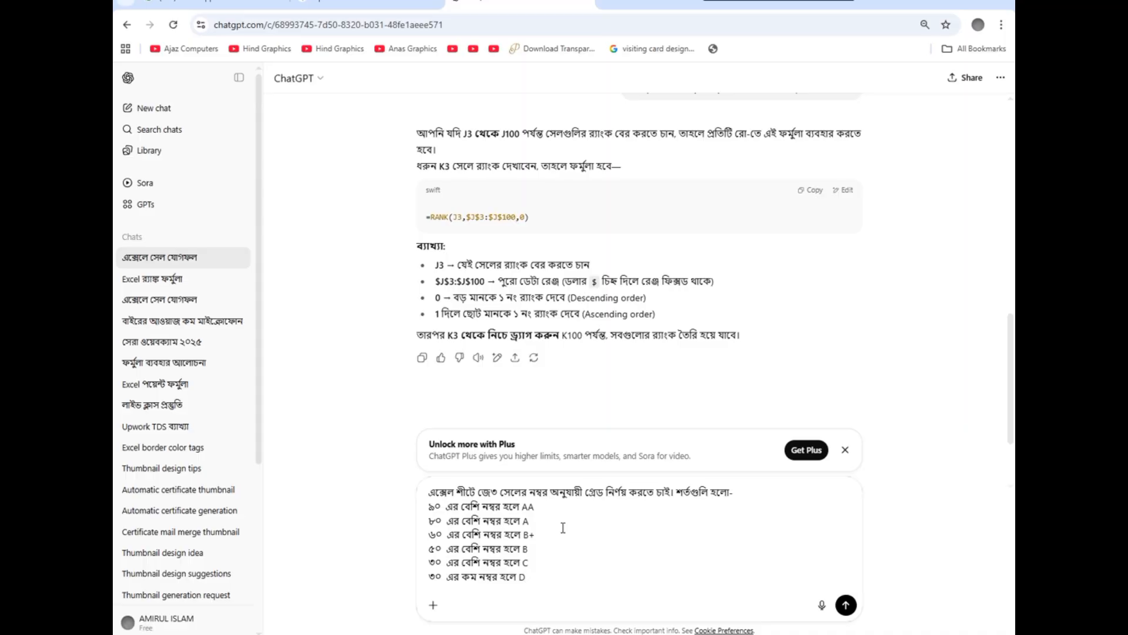
pyautogui.press('Return')
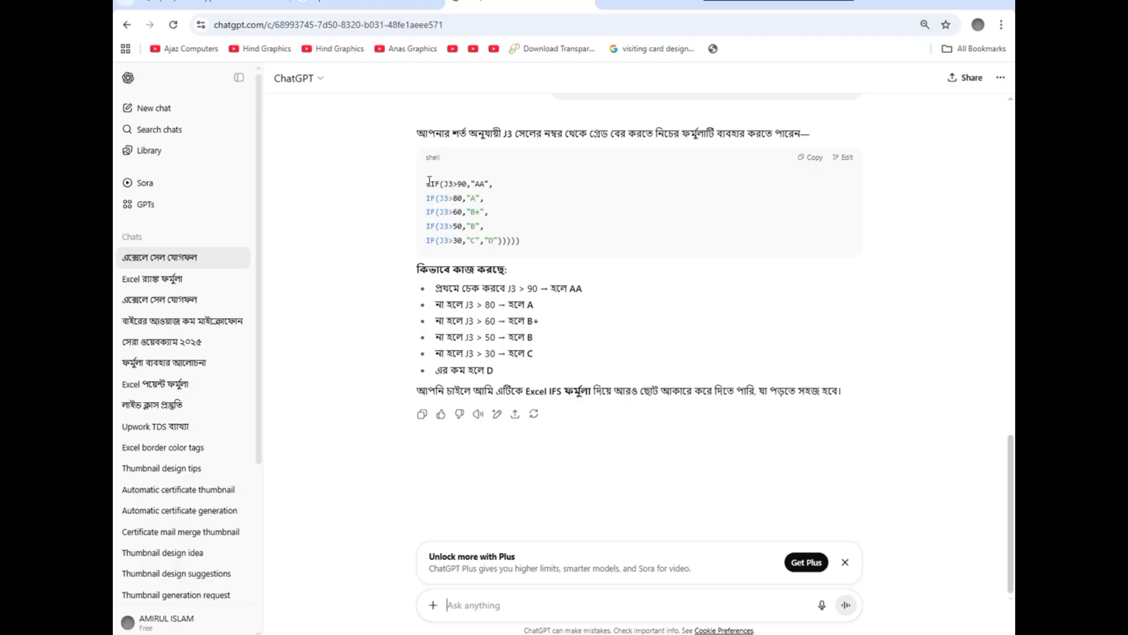
# Review the nested IF grade formula in ChatGPT's answer and copy it
pyautogui.moveTo(427, 182); pyautogui.dragTo(527, 262)
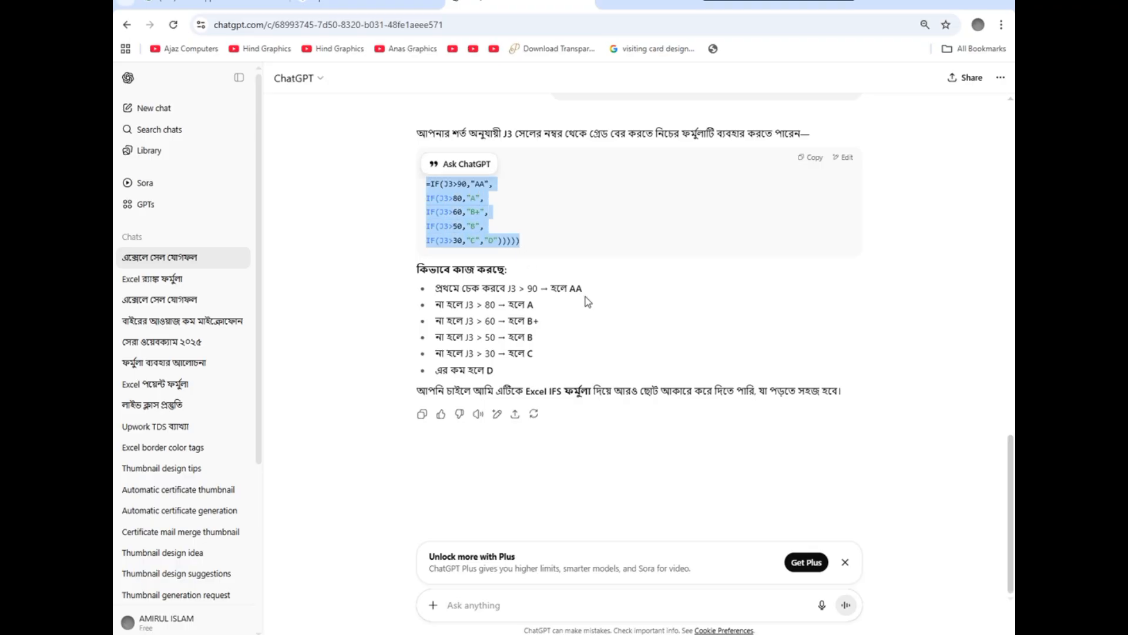
pyautogui.click(626, 220)
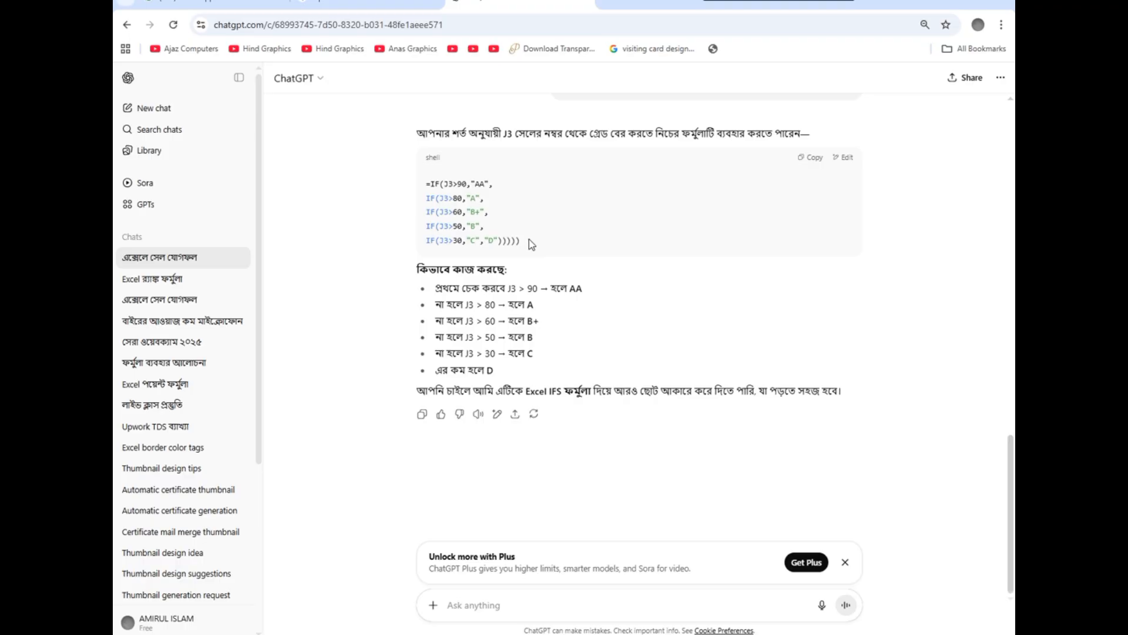
pyautogui.click(814, 159)
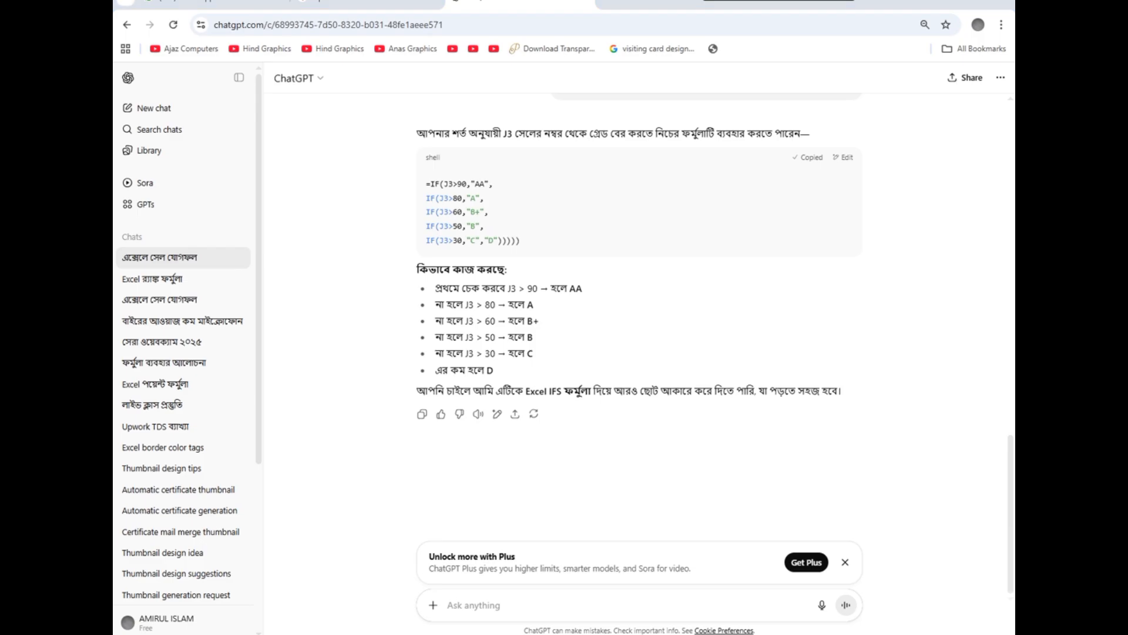
# Switch to Excel and enter =IF(J3>90,"AA",IF(J3>80,"A",IF(J3>60,"B+",IF(J3>50,"B",IF(J3>30,"C","D"))))) in Grade cell L3 of the DATA sheet
pyautogui.hotkey('alt', 'Tab')
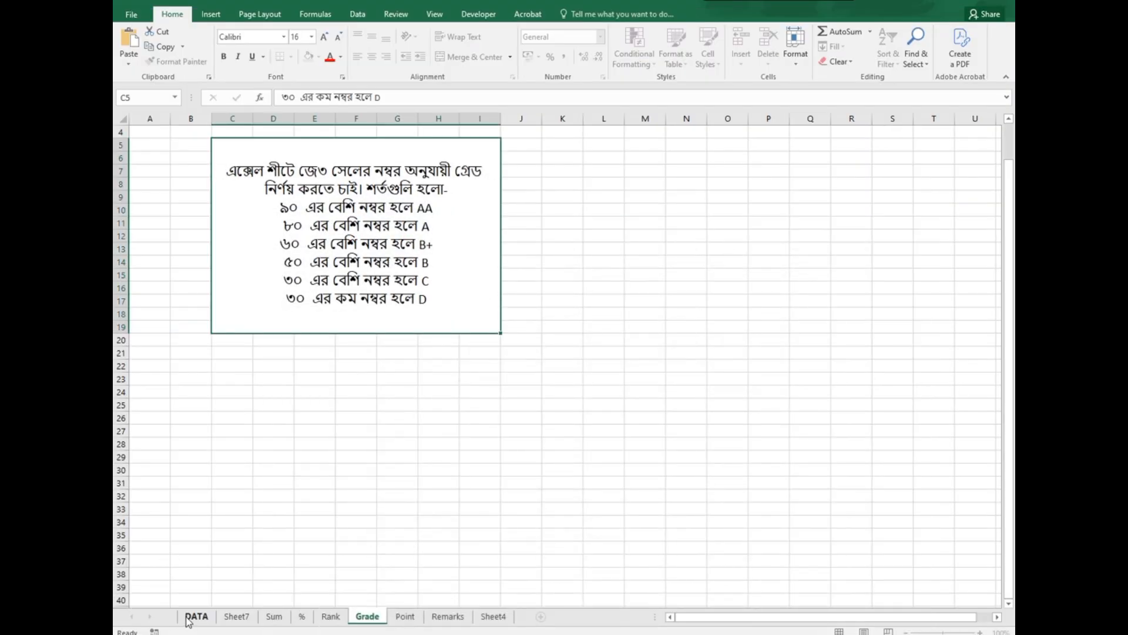
pyautogui.click(196, 616)
pyautogui.click(832, 201)
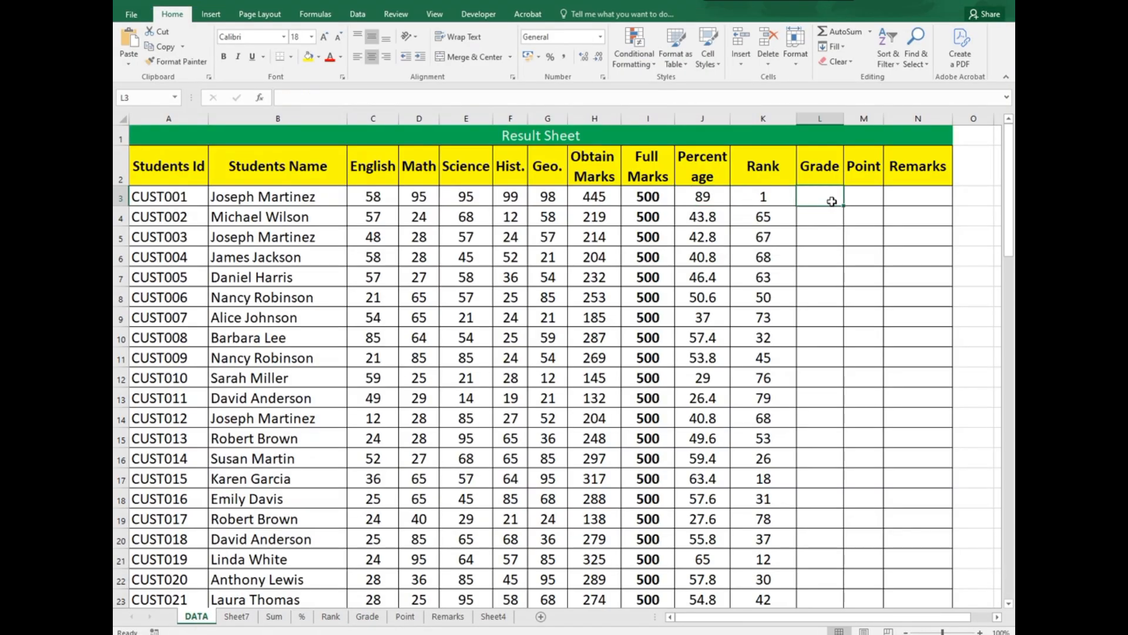
pyautogui.doubleClick(831, 201)
pyautogui.hotkey('ctrl', 'v')
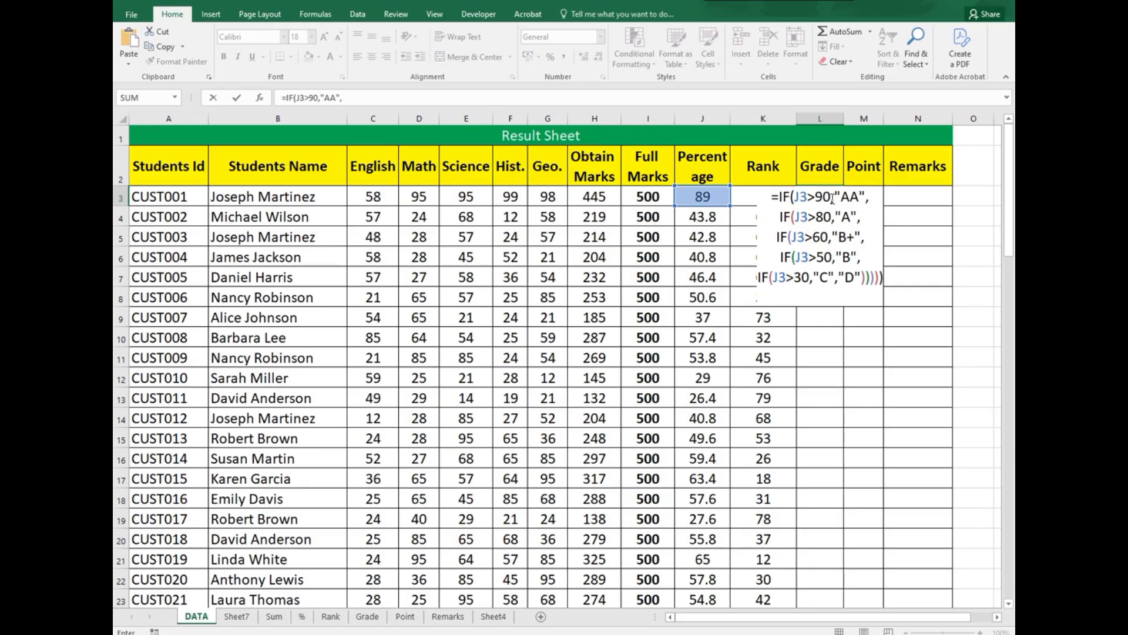
pyautogui.press('Return')
# Fill the L3 grade formula down the Grade column to row 82 and check the filled rows
pyautogui.click(829, 200)
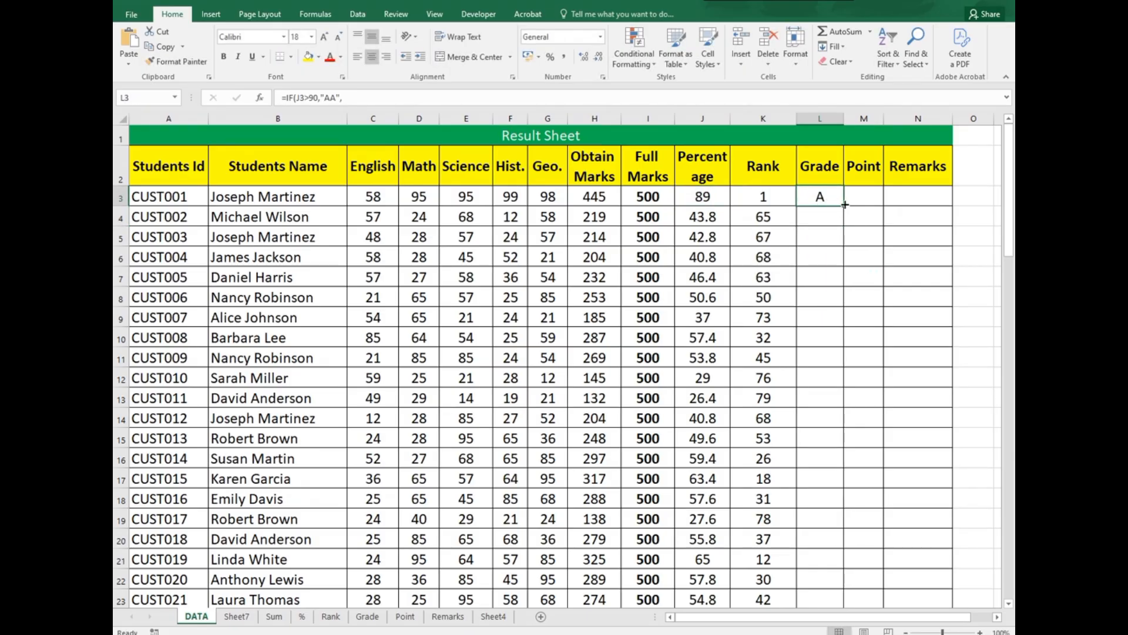
pyautogui.doubleClick(844, 204)
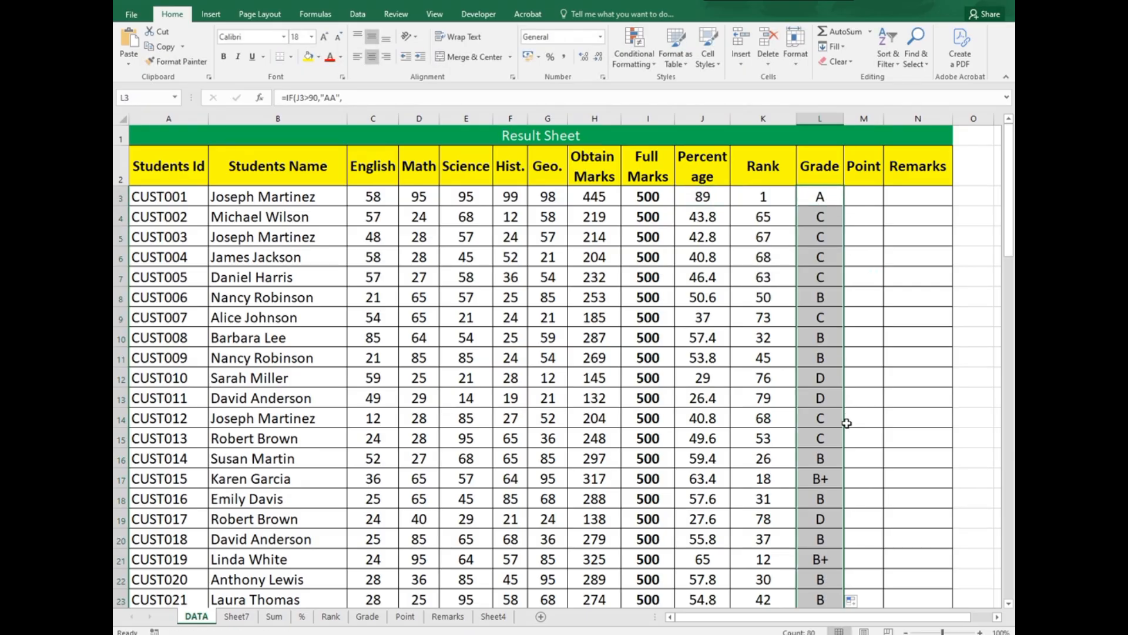
pyautogui.scroll(-4, 846, 423)
pyautogui.scroll(-3, 846, 423)
pyautogui.scroll(-11, 842, 400)
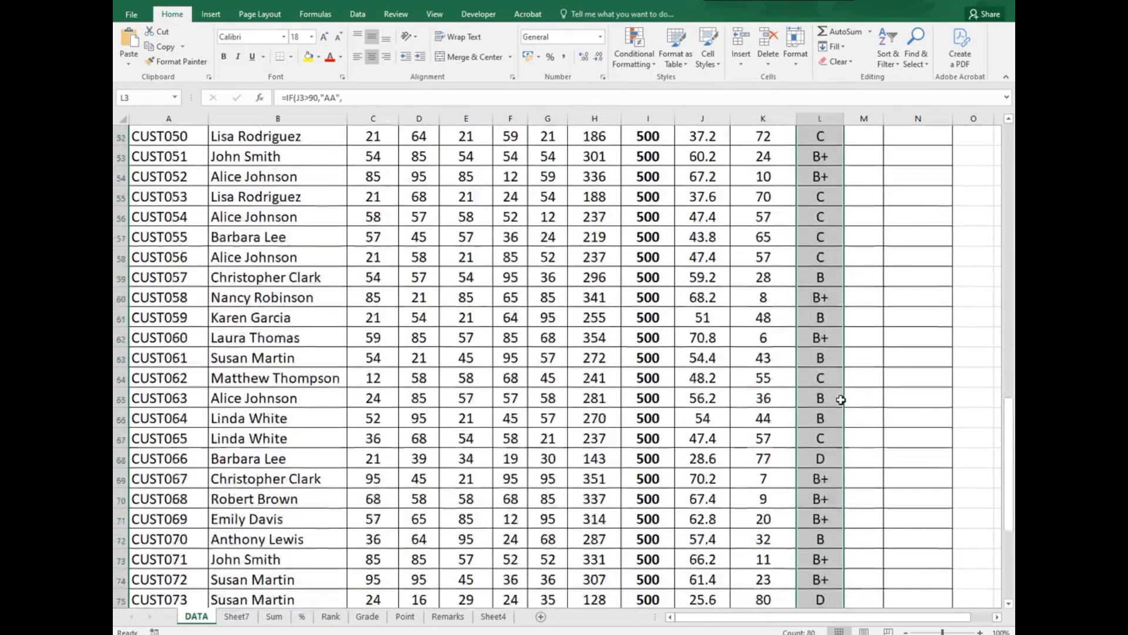
pyautogui.scroll(7, 841, 400)
pyautogui.scroll(15, 841, 399)
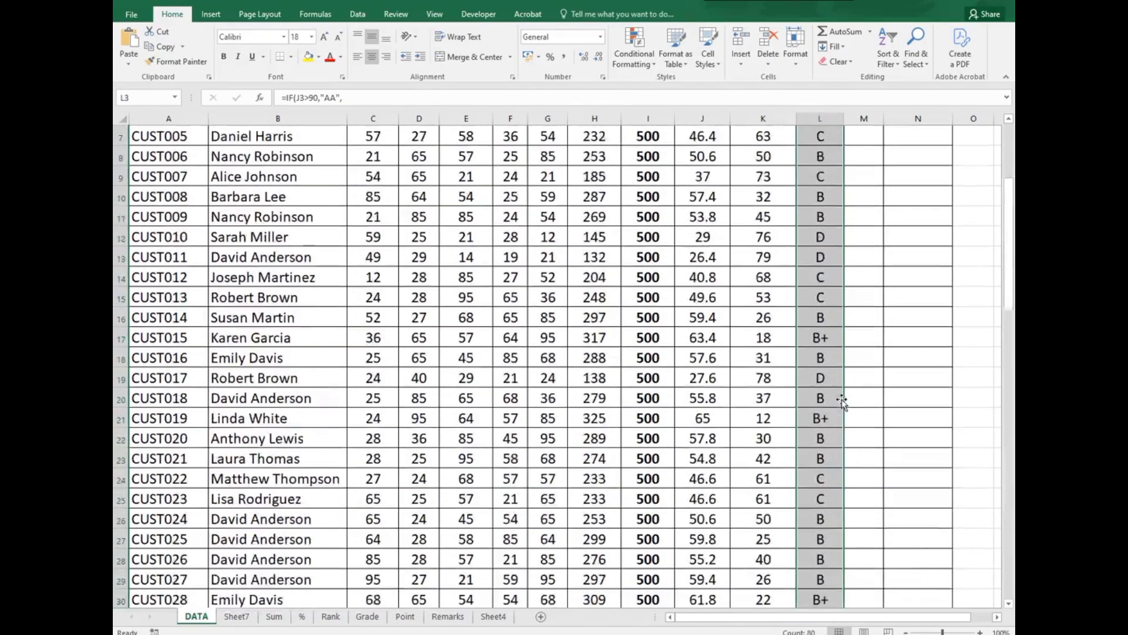
# Compare CUST001's grade in L3 and percentage in J3 with the conditions on the Grade sheet
pyautogui.click(820, 198)
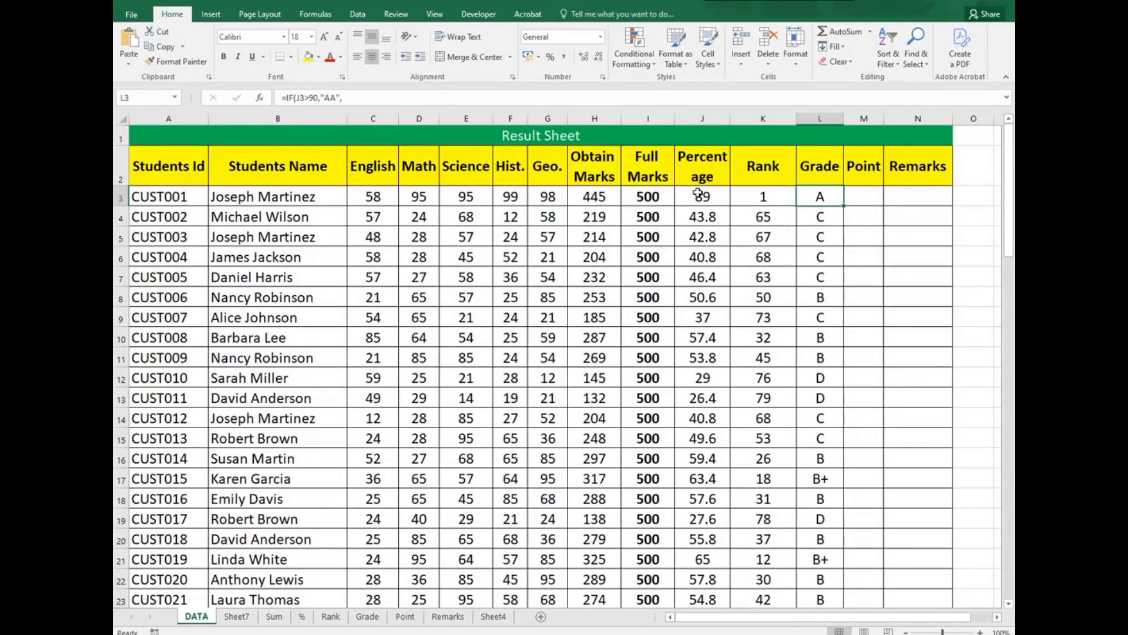
pyautogui.click(712, 199)
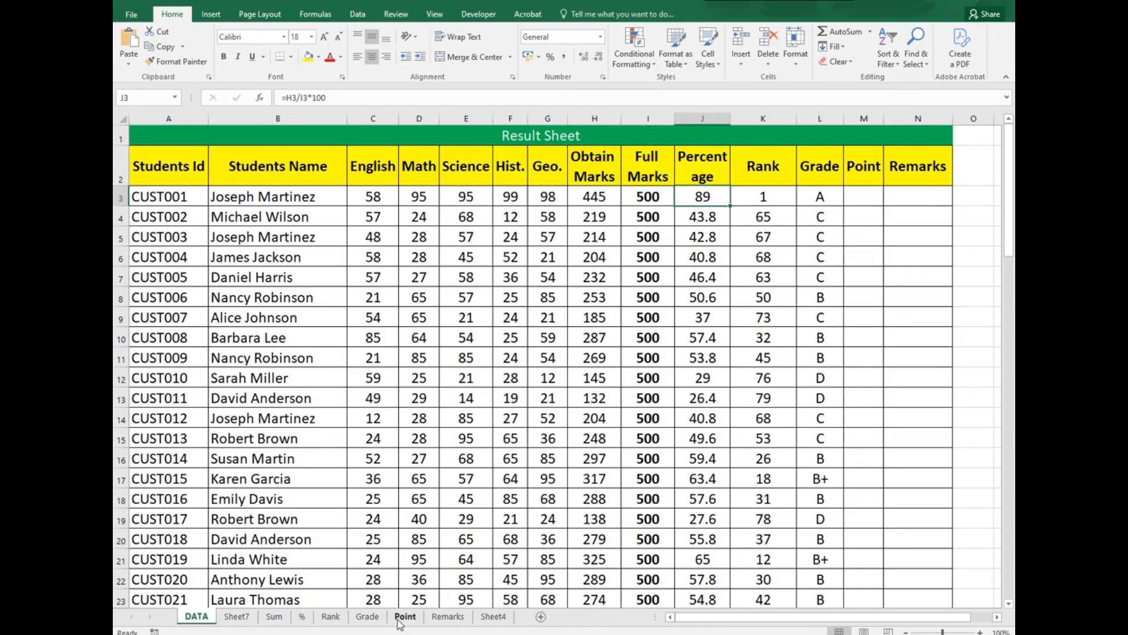
pyautogui.click(368, 618)
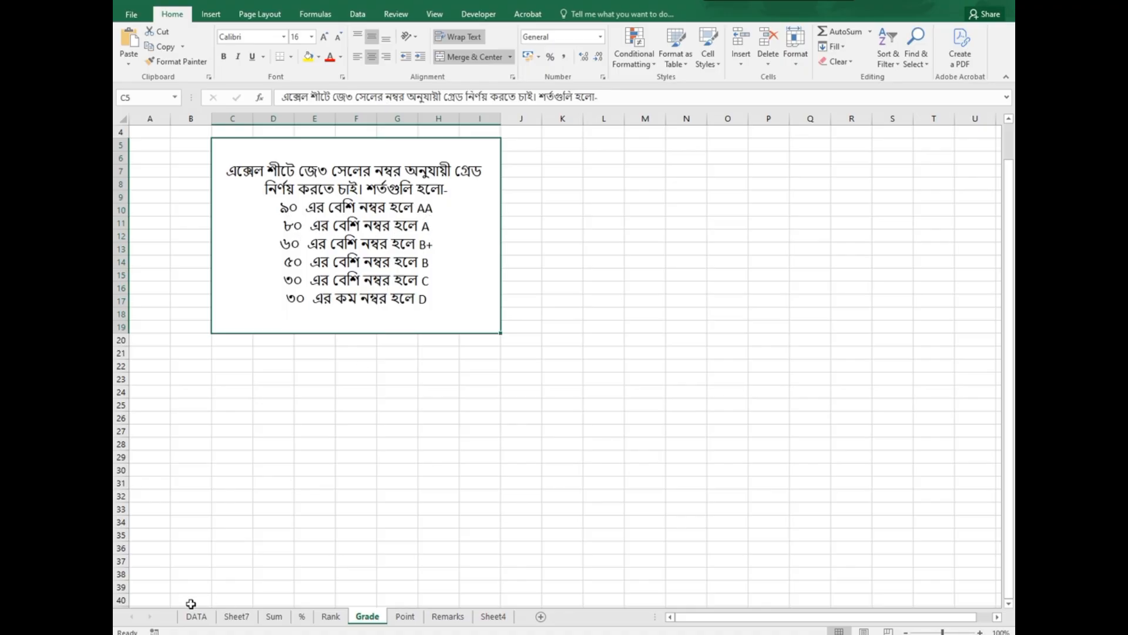
# Compare CUST007's percentage in J9 and grade in L9 on the DATA sheet with the conditions on the Grade sheet
pyautogui.click(197, 616)
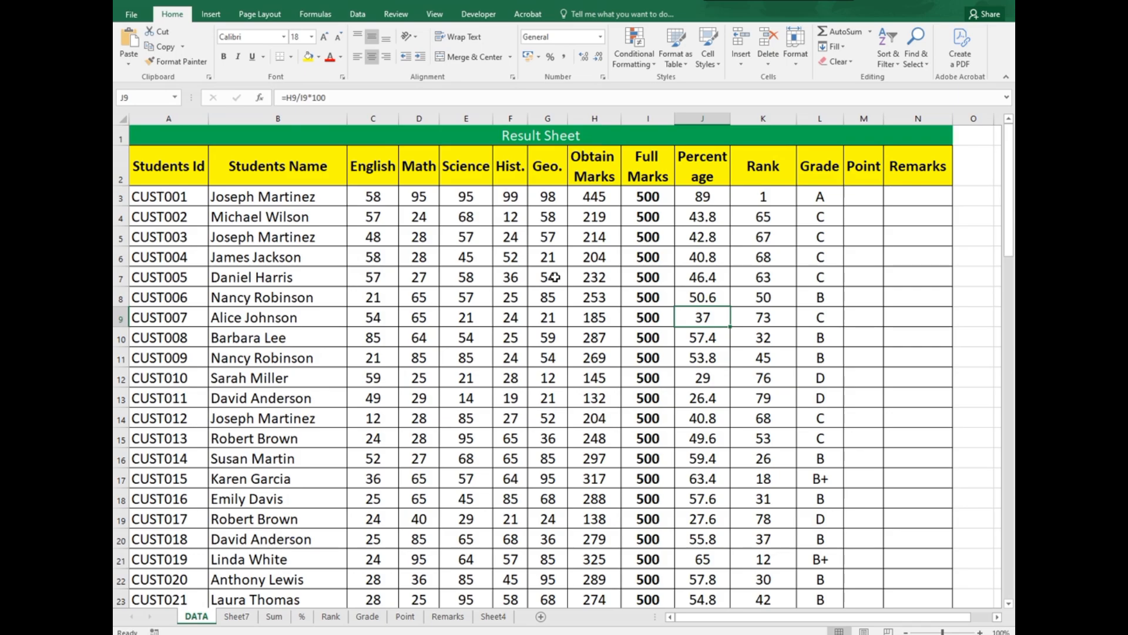
pyautogui.moveTo(199, 320); pyautogui.dragTo(823, 318)
pyautogui.click(717, 321)
pyautogui.click(822, 319)
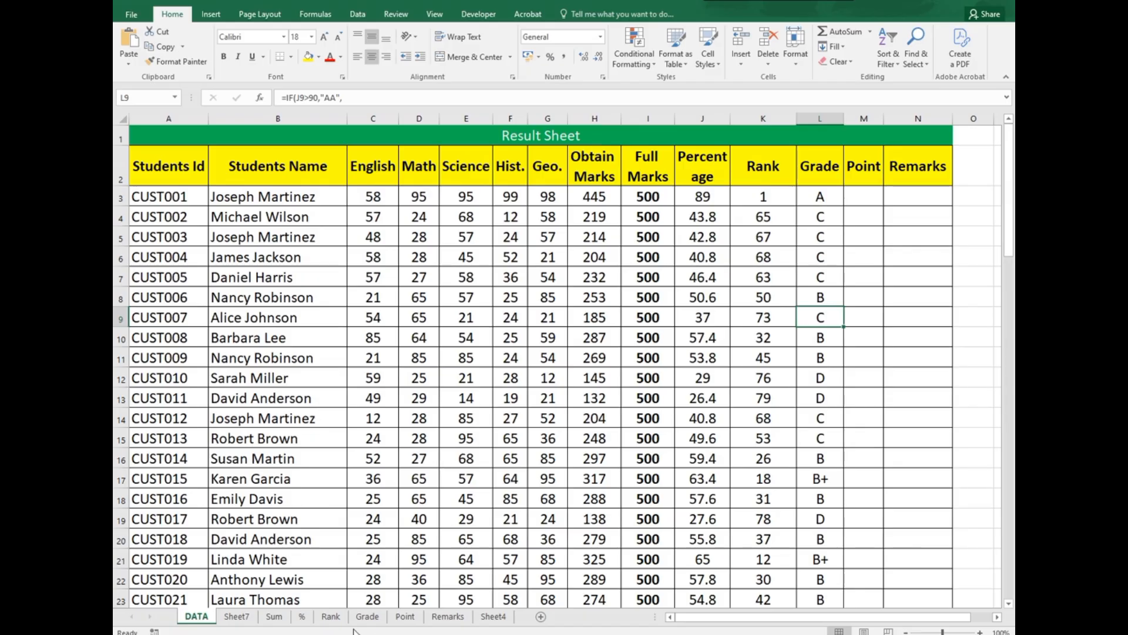
pyautogui.click(367, 616)
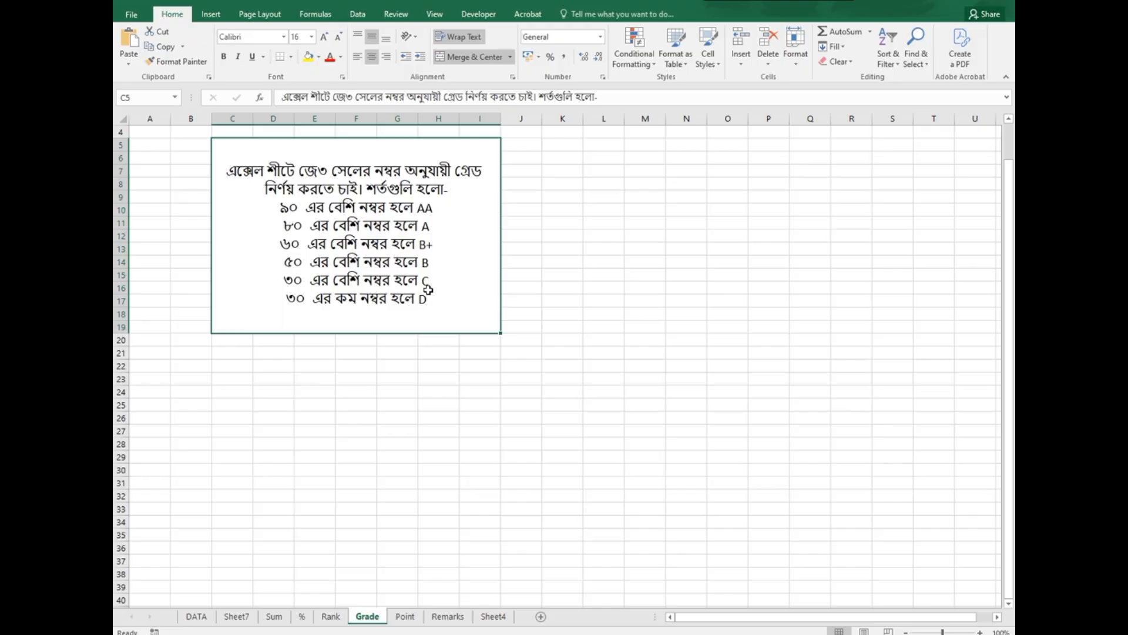
# Set CUST001's Math mark to 99 and English mark to 98 on the DATA sheet, and check the recalculated percentage and grade
pyautogui.click(196, 616)
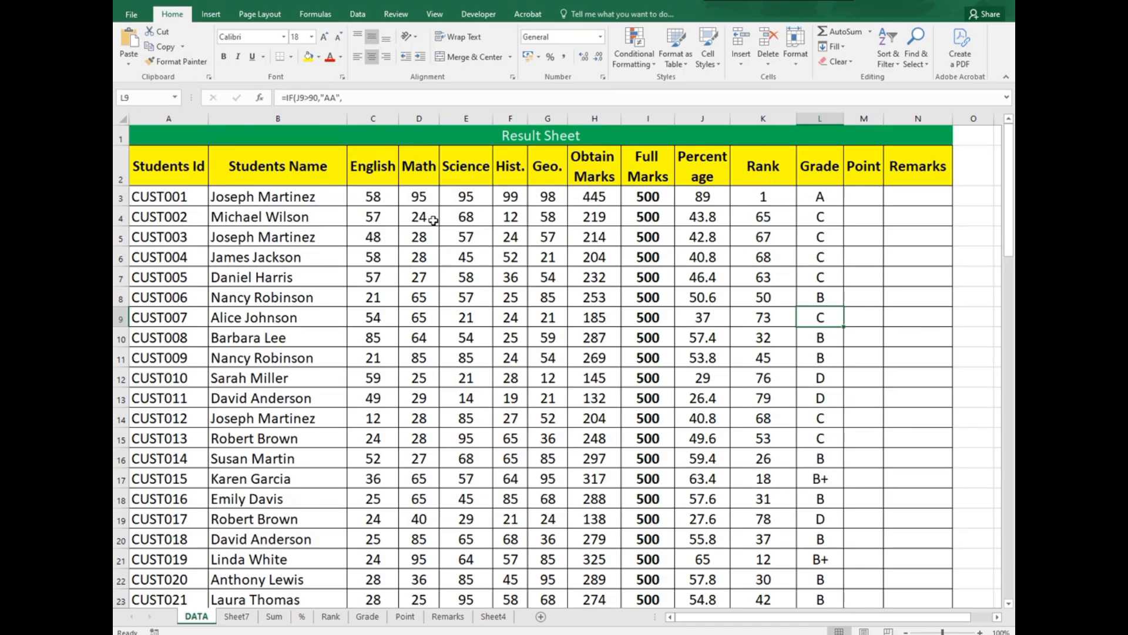
pyautogui.click(422, 197)
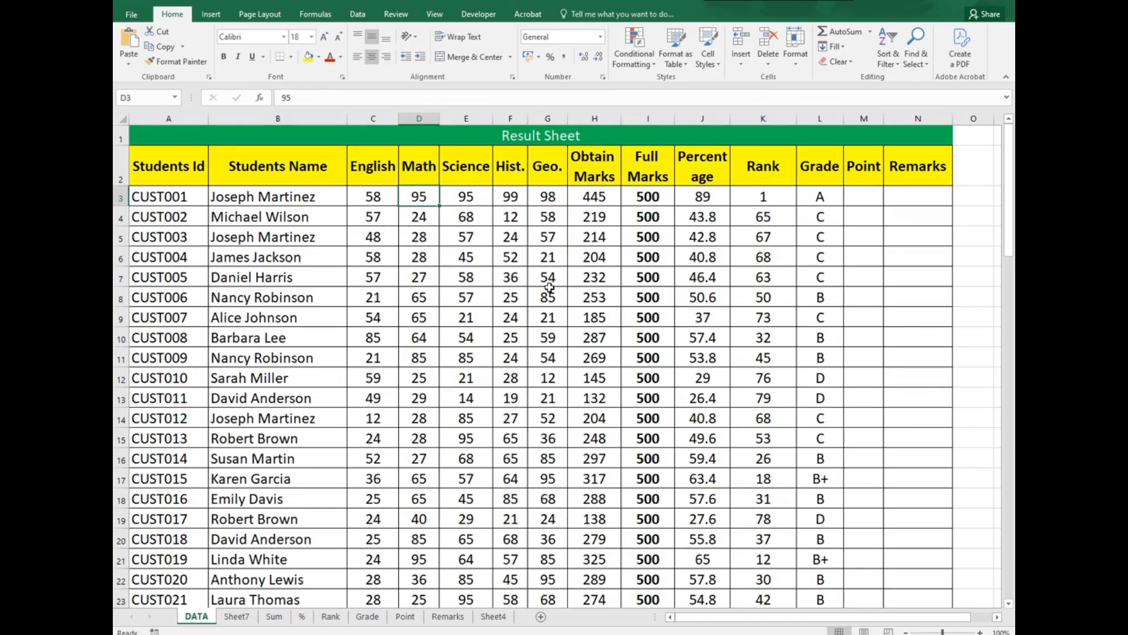
pyautogui.write('99')
pyautogui.press('Return')
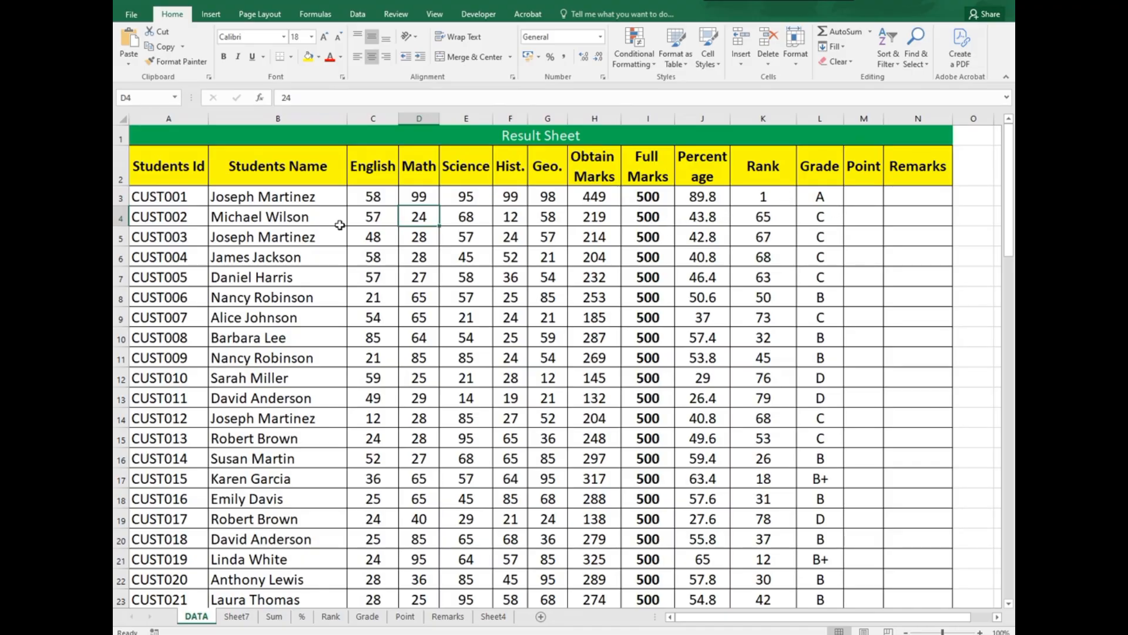
pyautogui.click(370, 200)
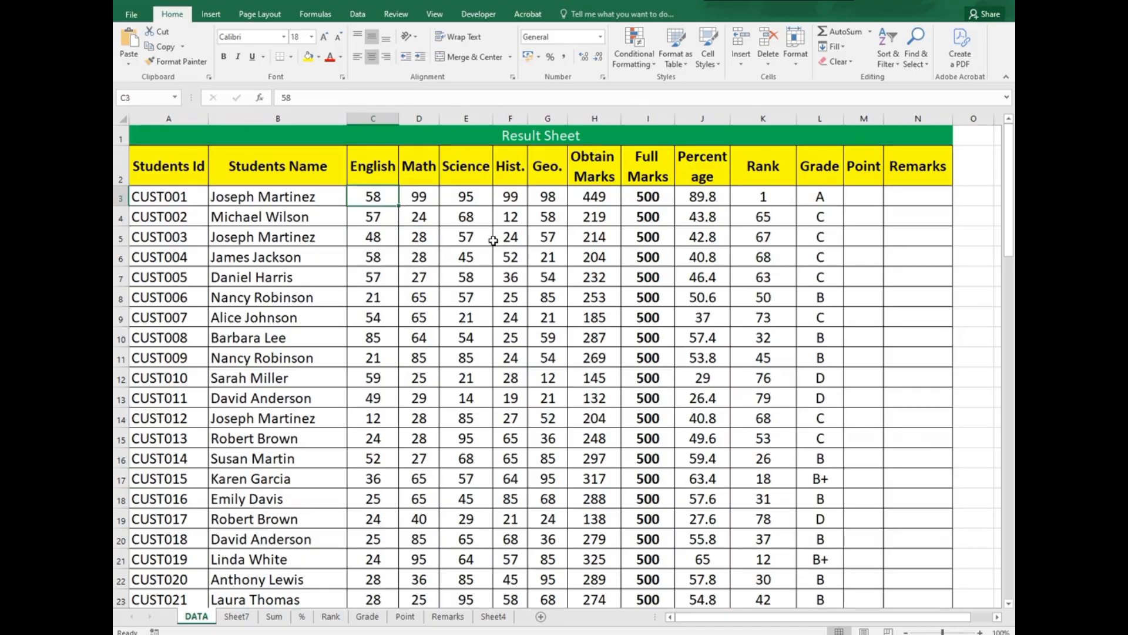
pyautogui.write('98')
pyautogui.click(552, 282)
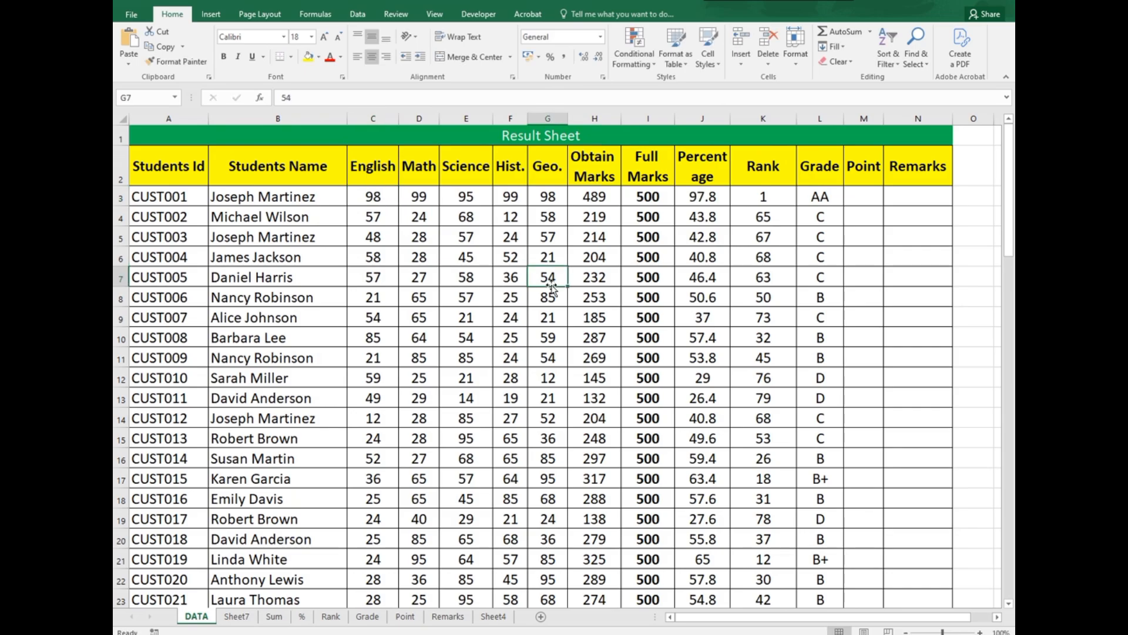
pyautogui.click(697, 197)
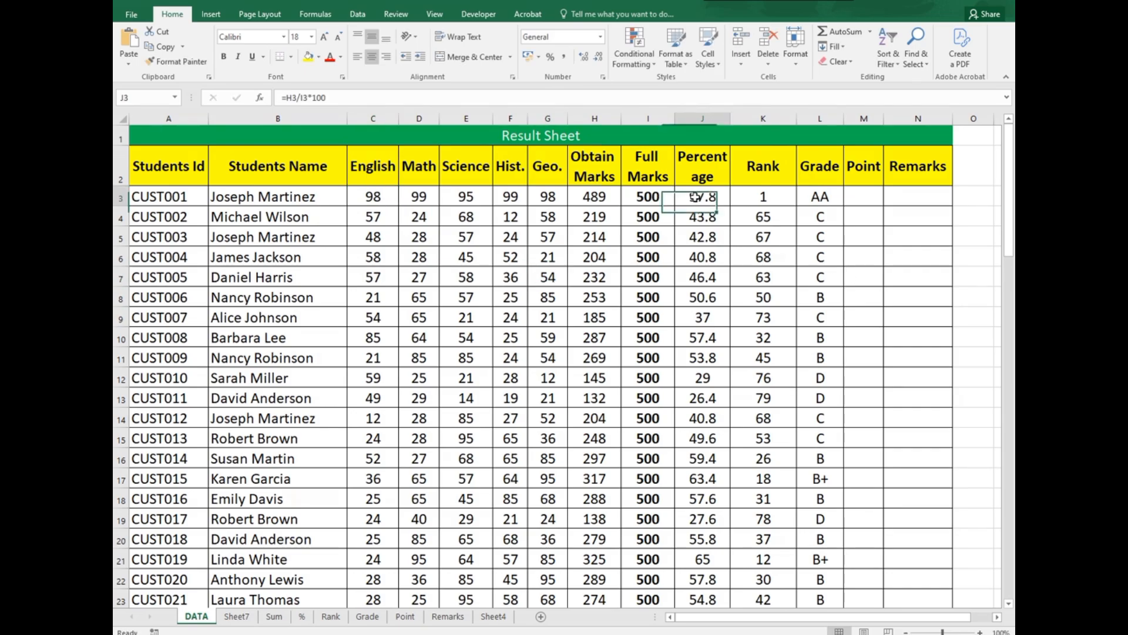
pyautogui.click(826, 199)
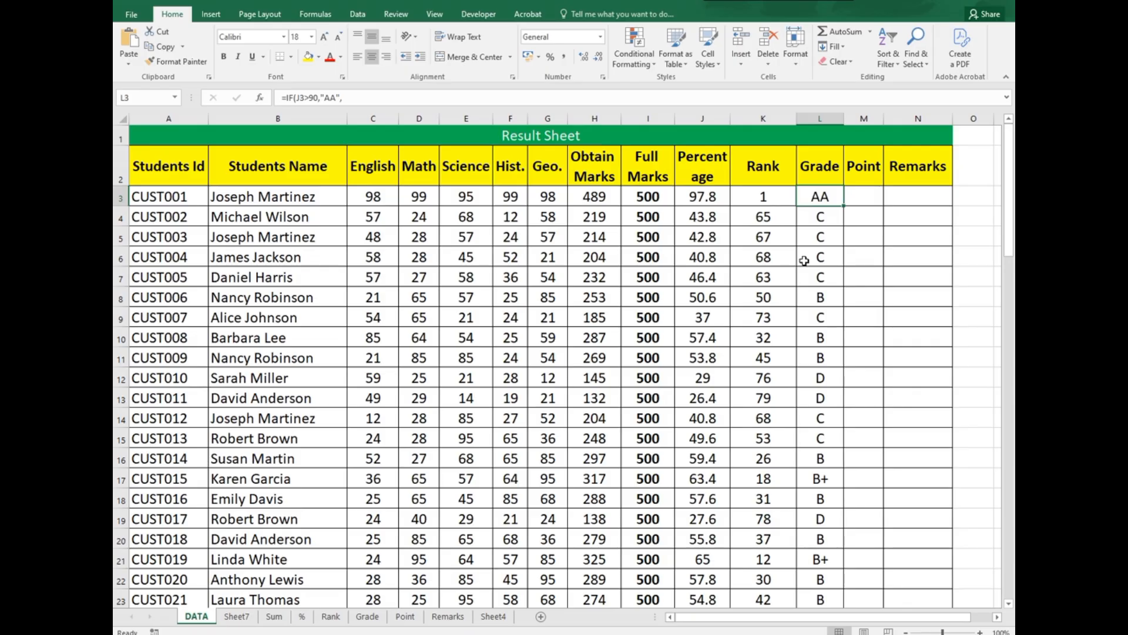
# Copy the question about Point values from 10 to 6 on the Point sheet and submit it to ChatGPT in the browser
pyautogui.click(865, 195)
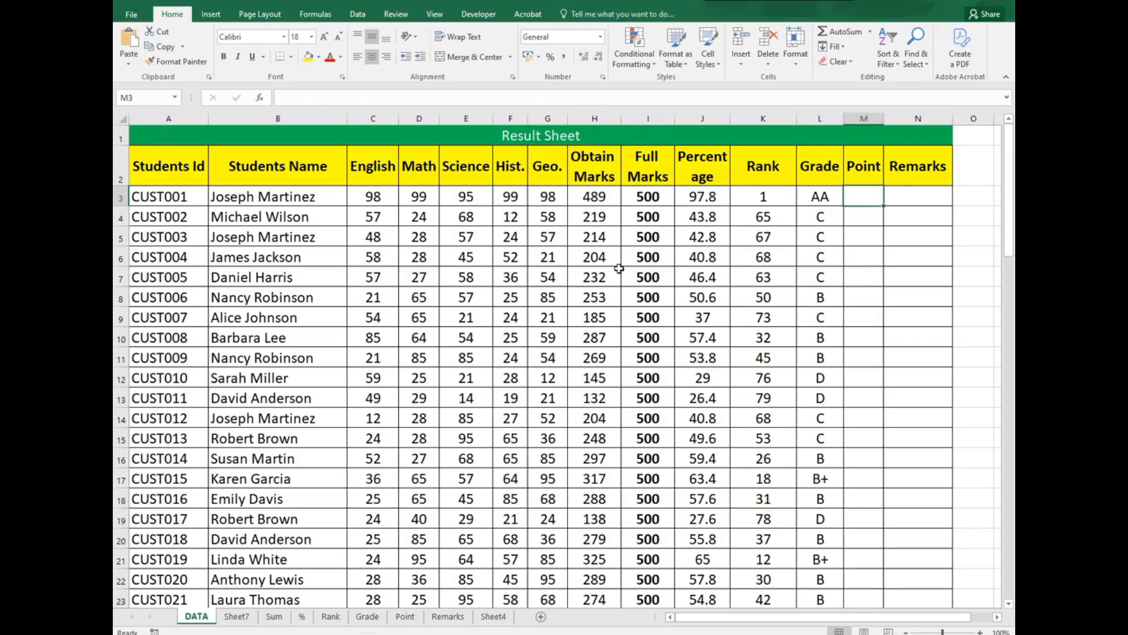
pyautogui.click(405, 616)
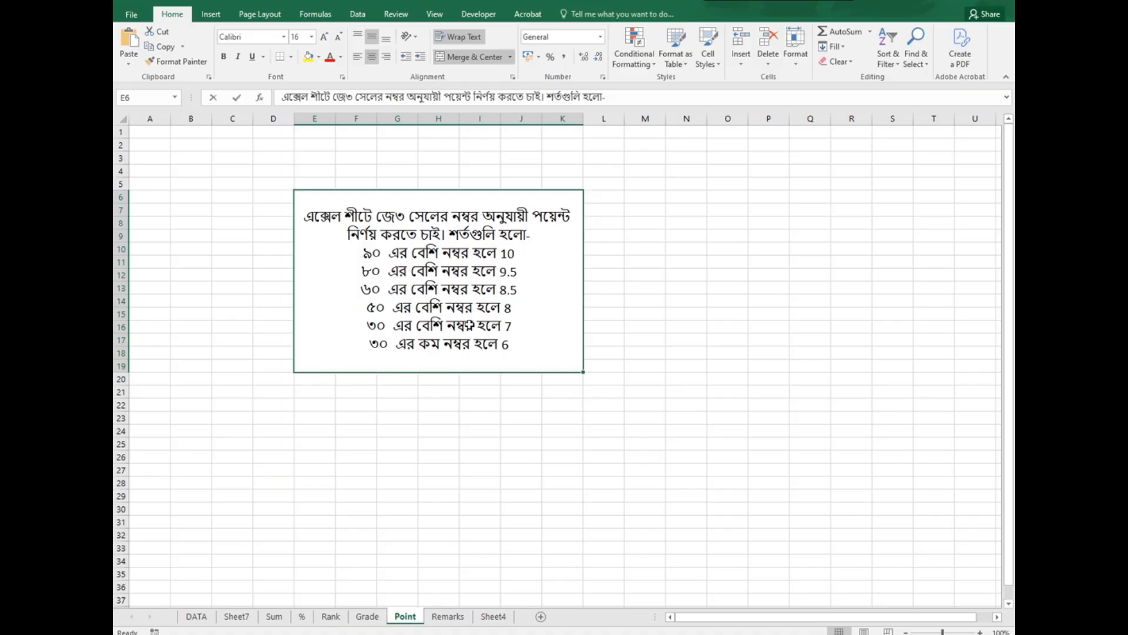
pyautogui.doubleClick(473, 326)
pyautogui.moveTo(304, 216); pyautogui.dragTo(531, 357)
pyautogui.hotkey('ctrl', 'c')
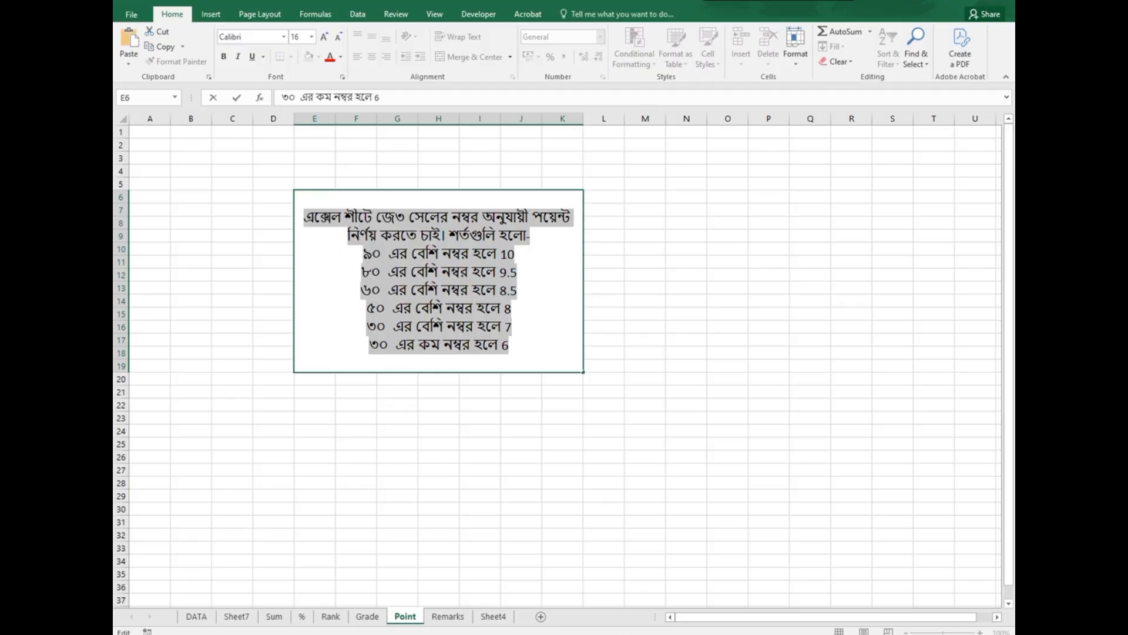
pyautogui.click(599, 634)
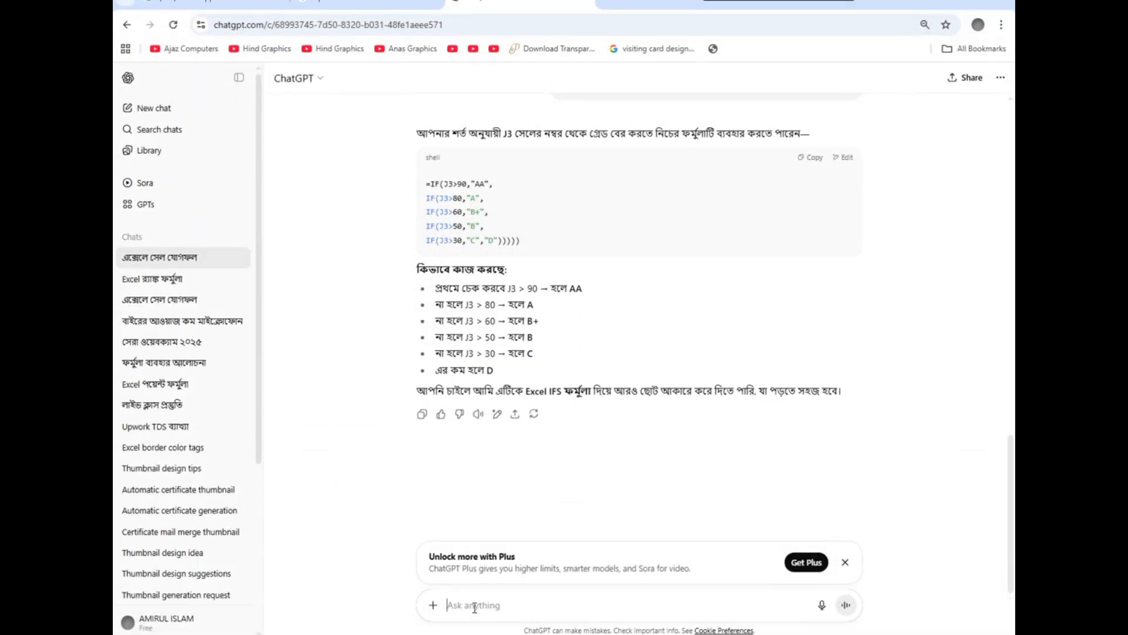
pyautogui.hotkey('ctrl', 'v')
pyautogui.press('Return')
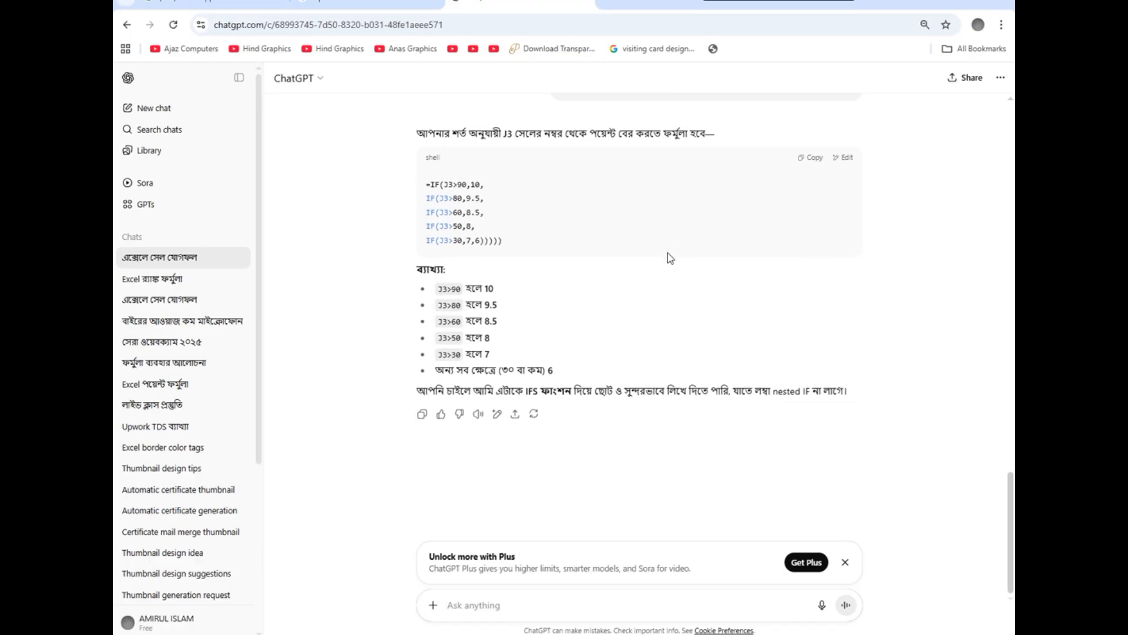
# Examine the nested IF point formula in ChatGPT's answer and the explanation of its conditions
pyautogui.moveTo(425, 184); pyautogui.dragTo(516, 246)
pyautogui.moveTo(421, 290); pyautogui.dragTo(528, 376)
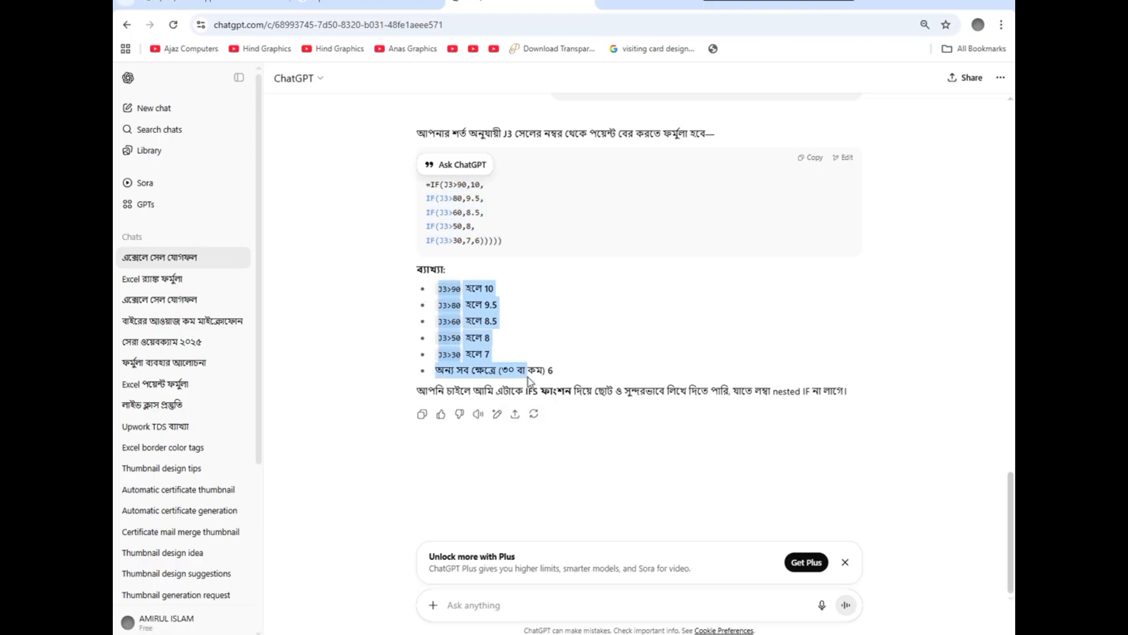
pyautogui.click(666, 268)
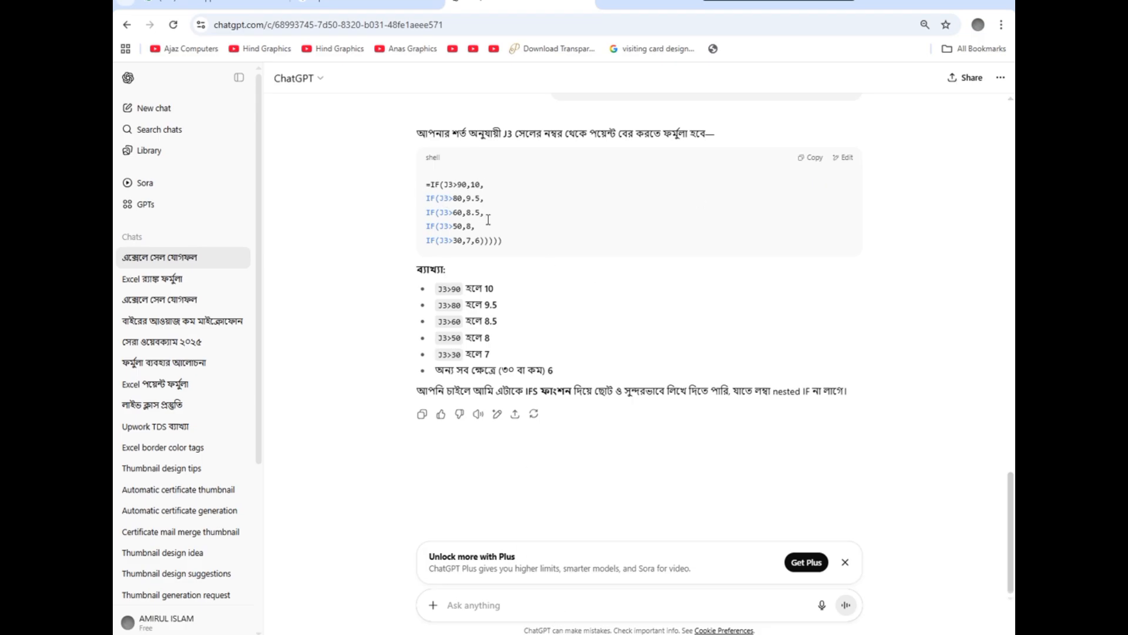
# Switch to Excel, paste the copied formula =IF(J3>90,10,IF(J3>80,9.5,IF(J3>60,8.5,IF(J3>50,8,IF(J3>30,7,6))))) into M3 on the DATA sheet, and fill it down the Point column
pyautogui.hotkey('alt', 'Tab')
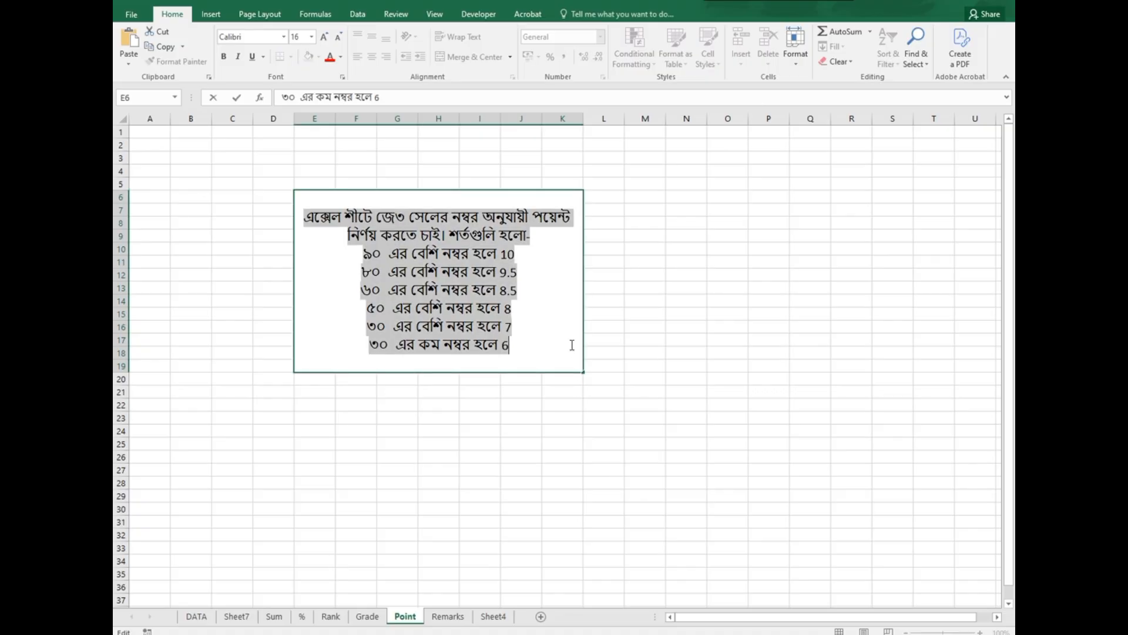
pyautogui.click(197, 616)
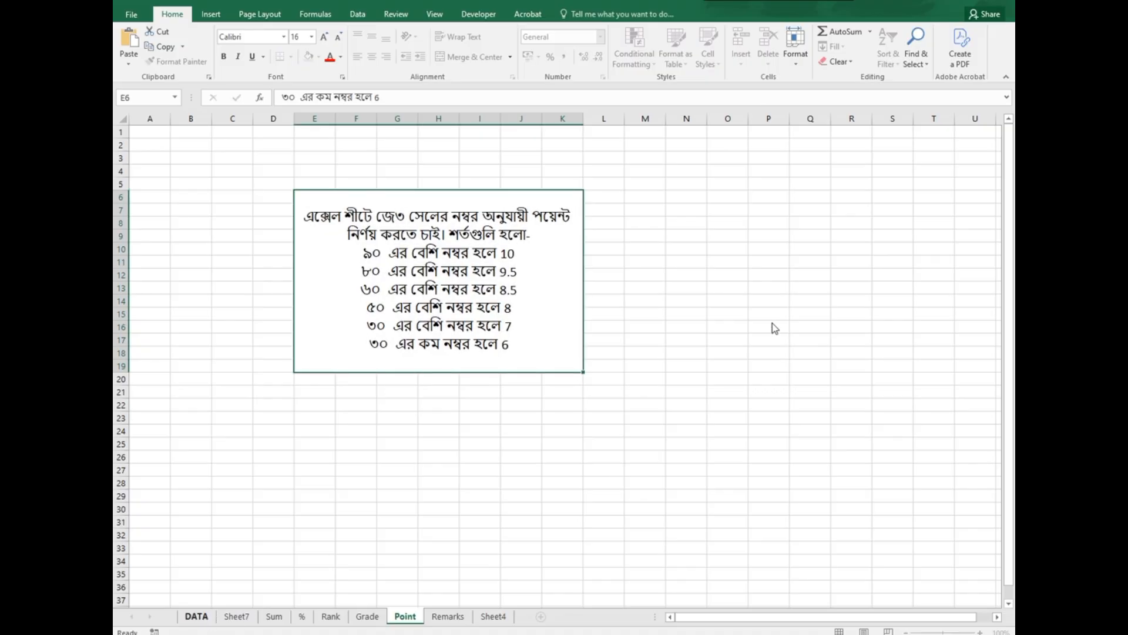
pyautogui.doubleClick(867, 196)
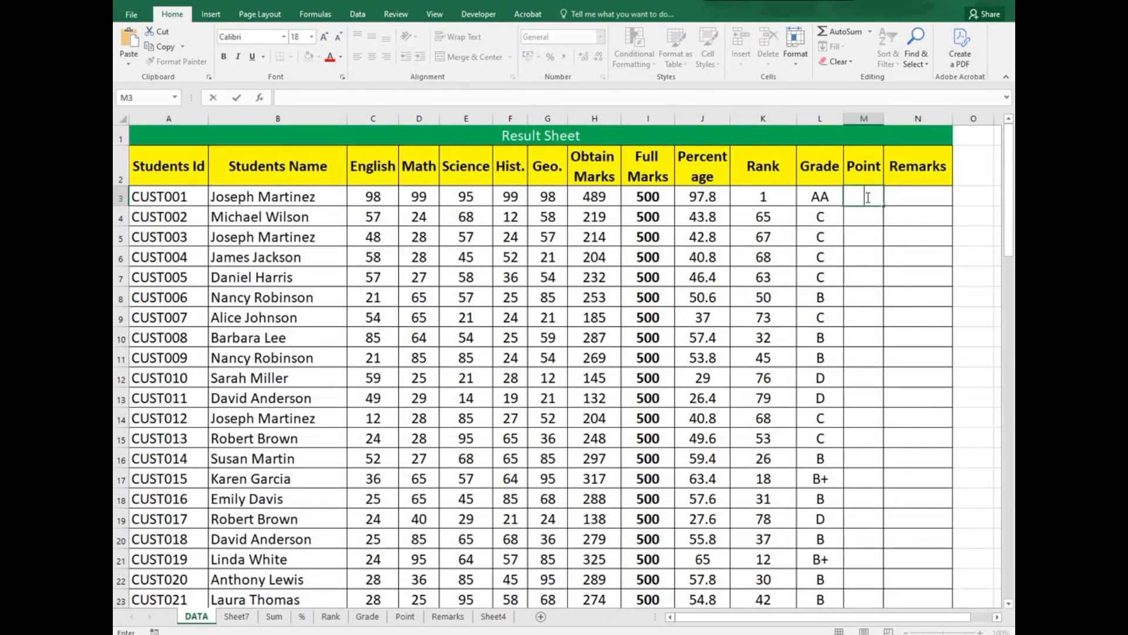
pyautogui.hotkey('ctrl', 'v')
pyautogui.press('Return')
pyautogui.click(865, 196)
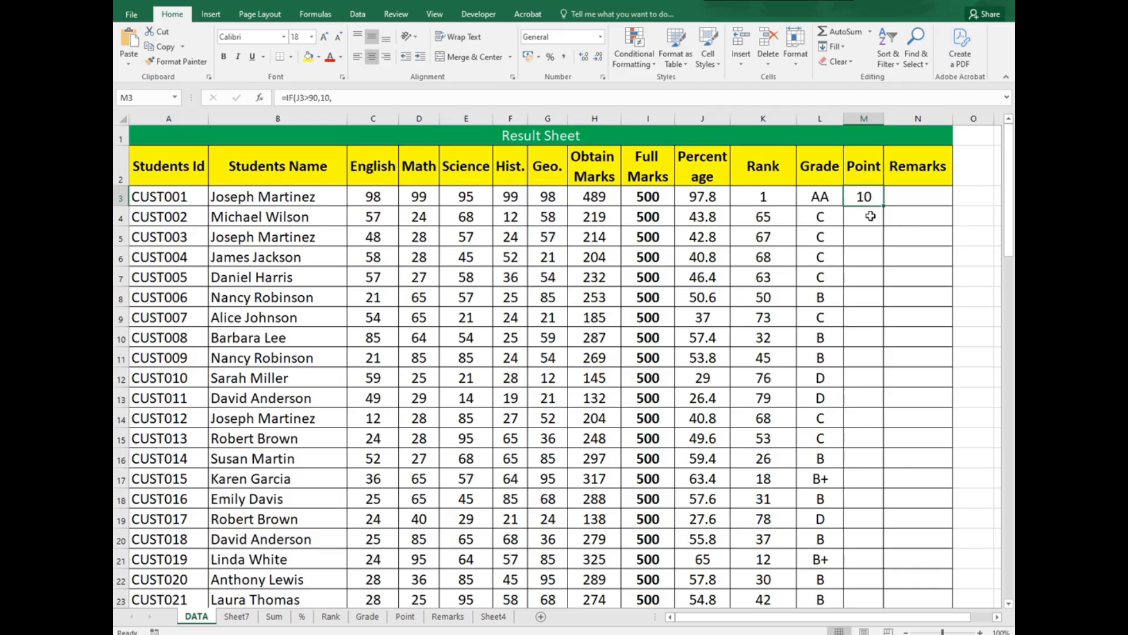
pyautogui.doubleClick(882, 206)
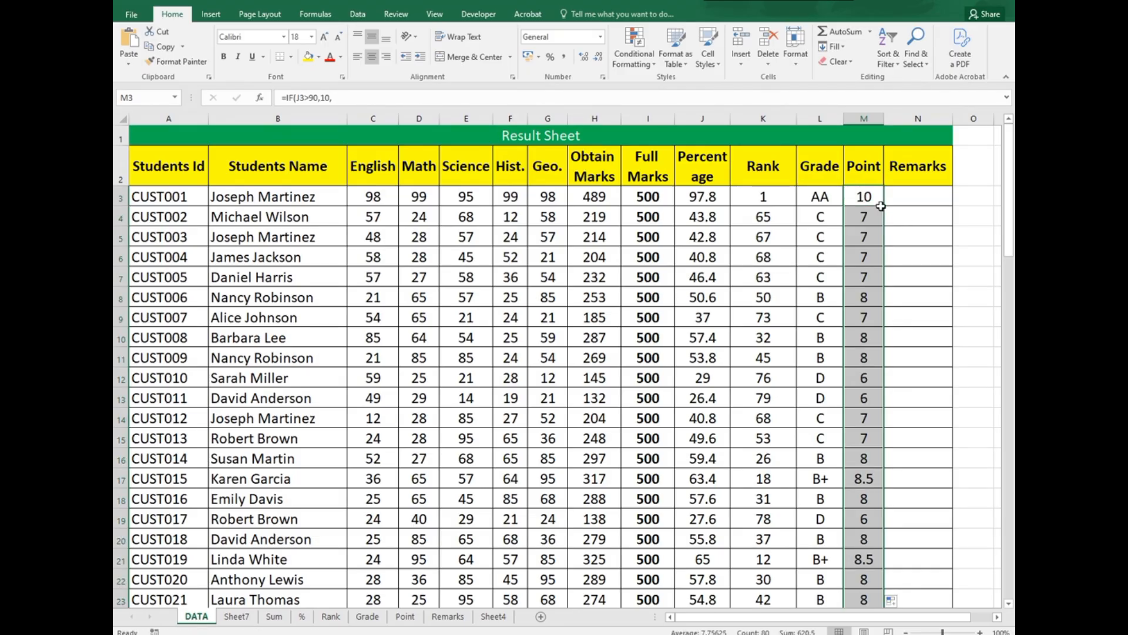
pyautogui.scroll(-7, 853, 429)
pyautogui.scroll(6, 850, 381)
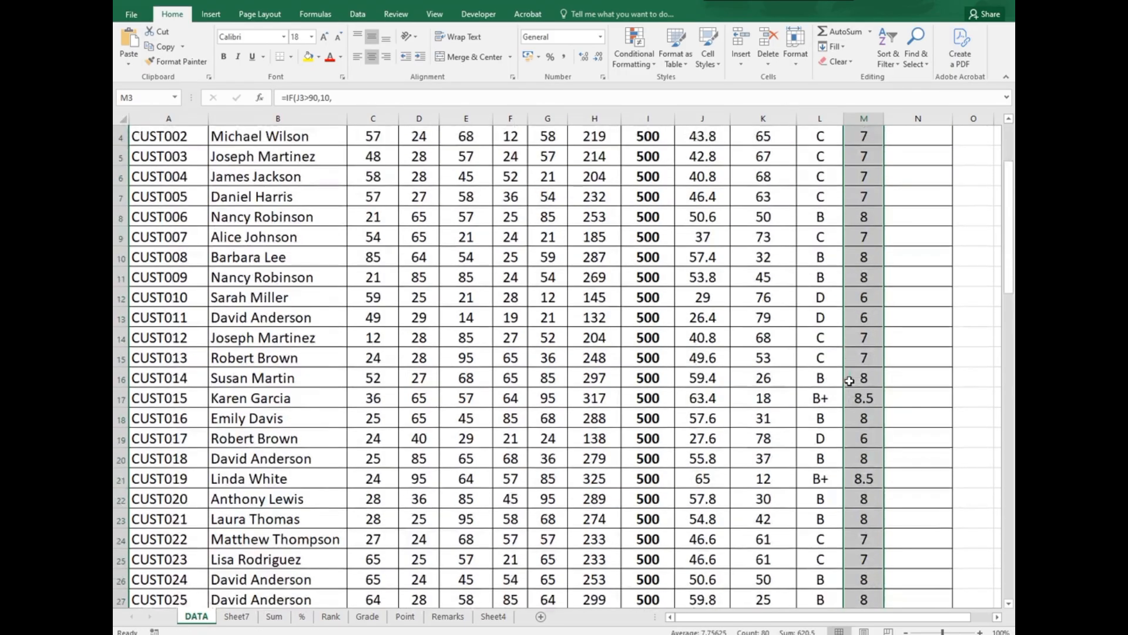
pyautogui.scroll(1, 849, 381)
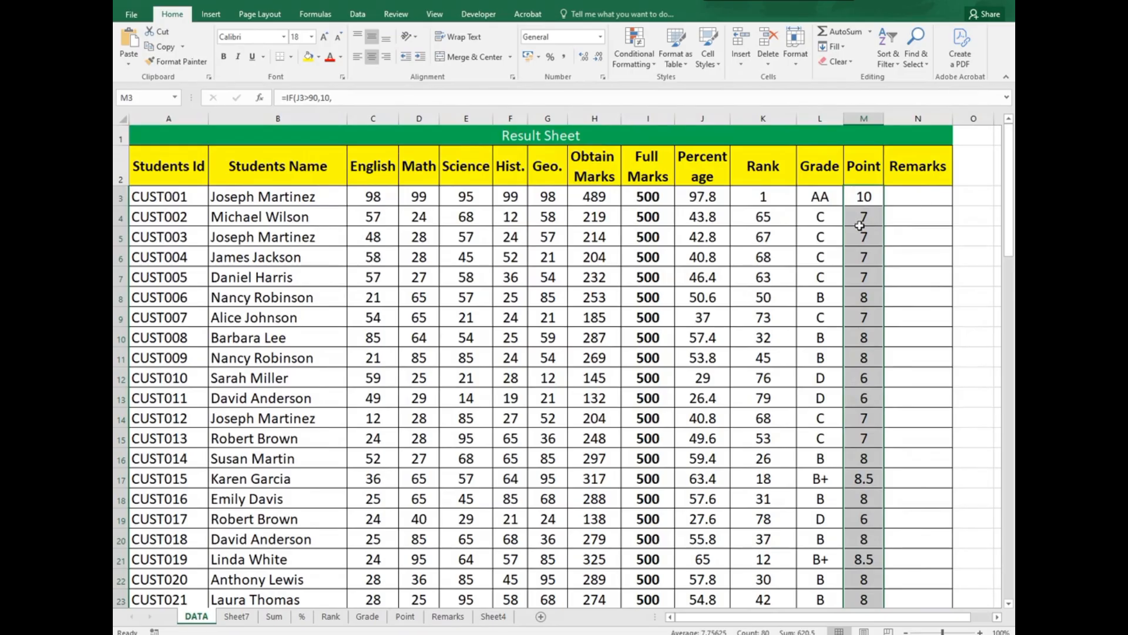
# Compare the point in M4 and percentage in J4 on the DATA sheet with the conditions on the Point sheet
pyautogui.click(865, 219)
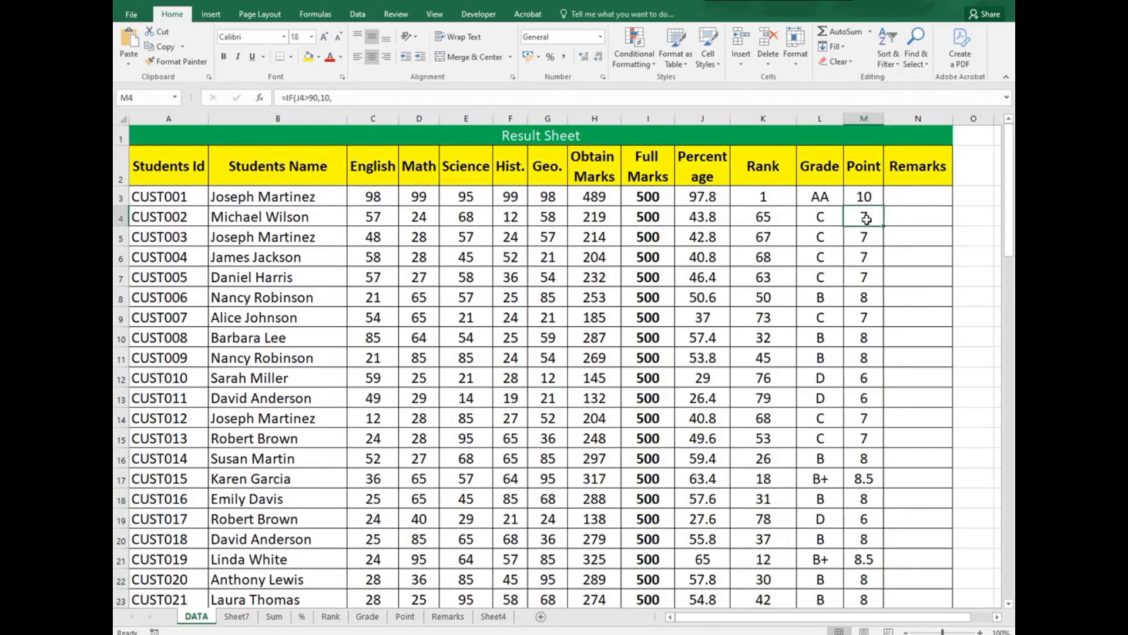
pyautogui.click(712, 220)
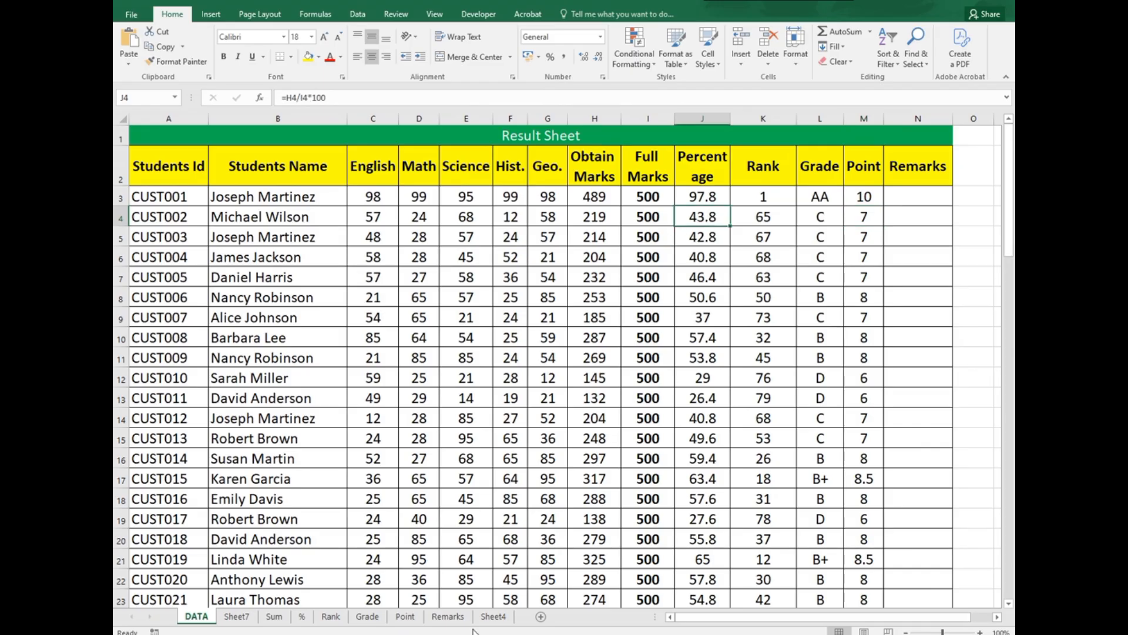
pyautogui.click(405, 616)
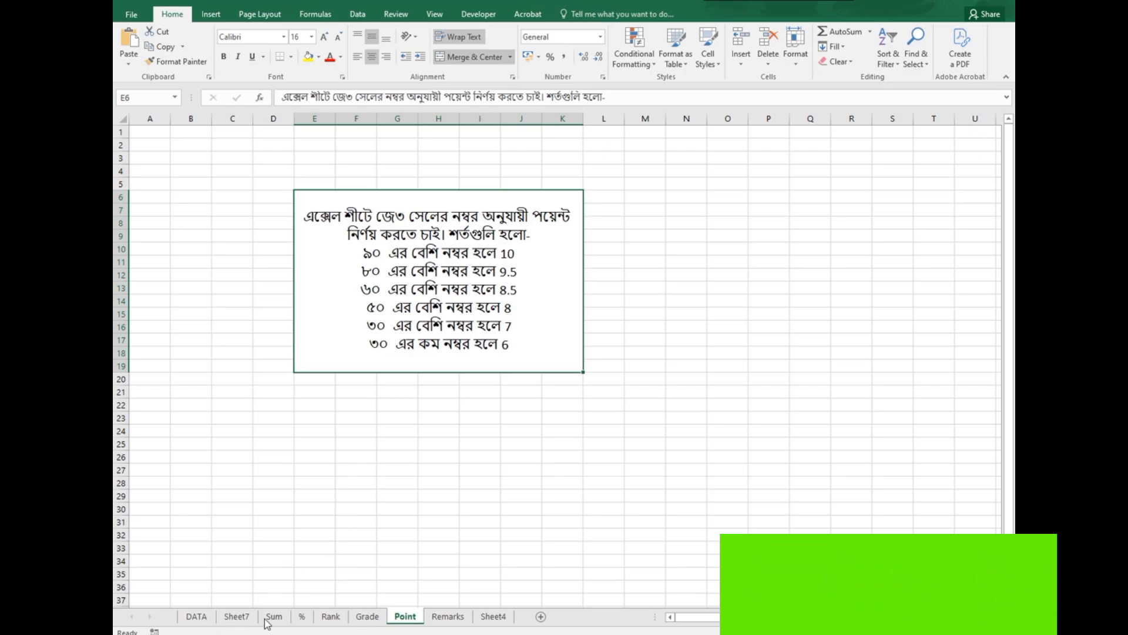
pyautogui.click(203, 616)
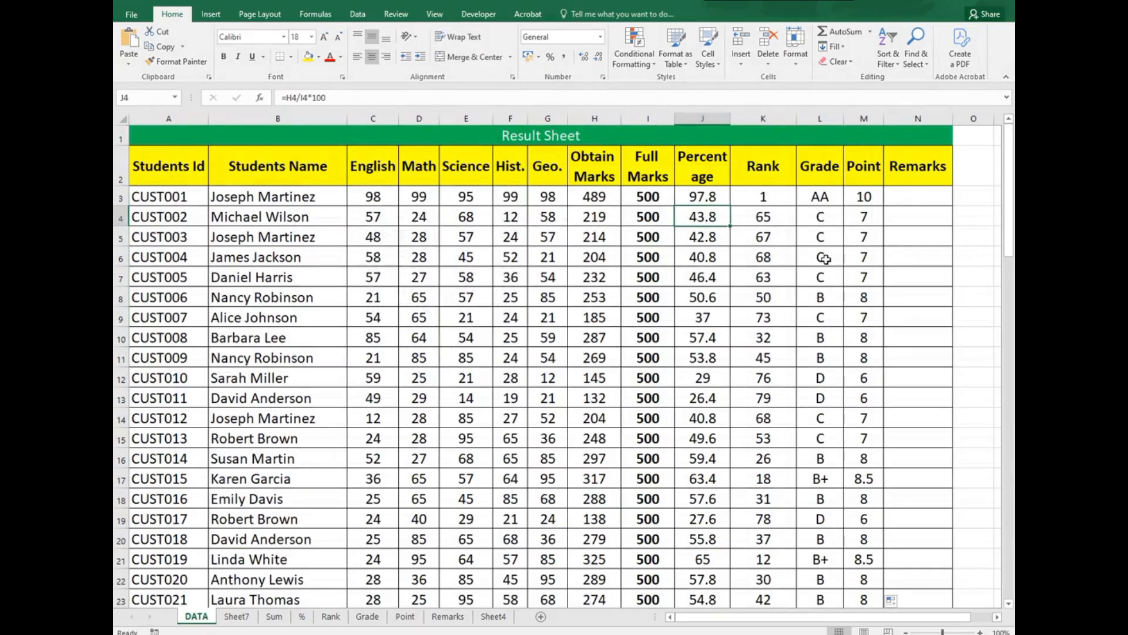
# Set the English mark in C4 to 85 and the Math mark in D4 to 95 on the DATA sheet
pyautogui.click(374, 217)
pyautogui.write('85')
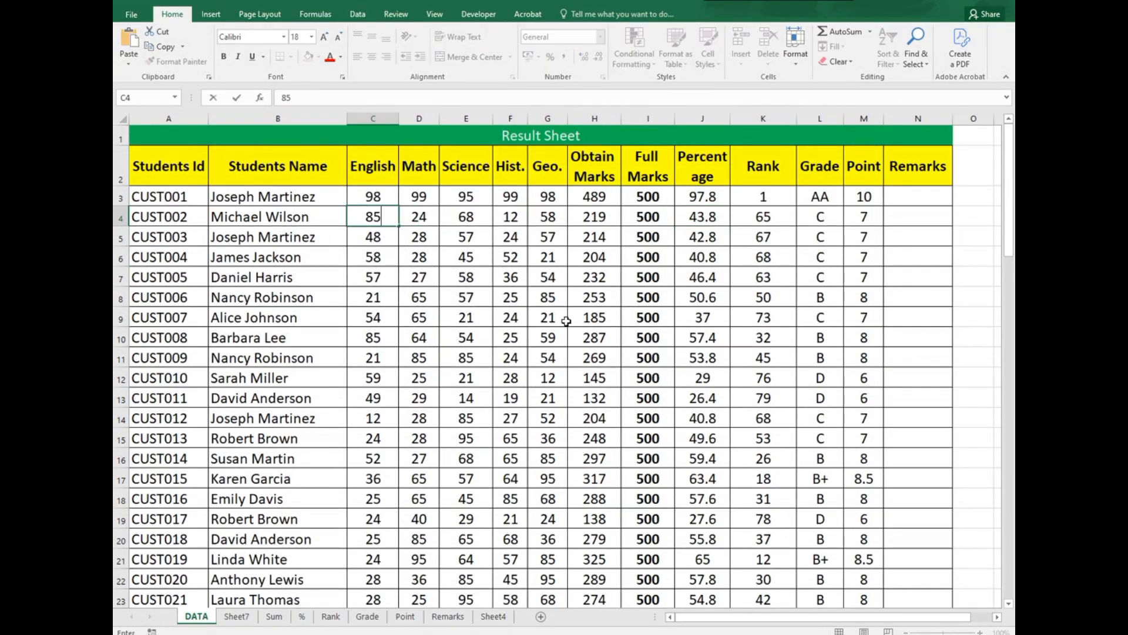
pyautogui.press('Return')
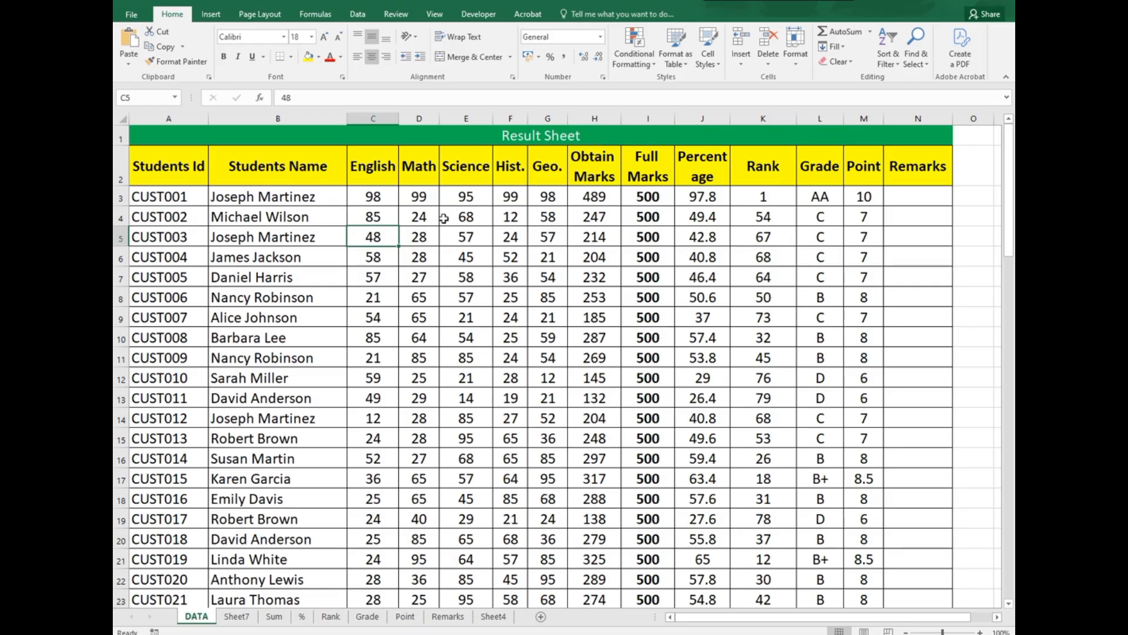
pyautogui.click(418, 219)
pyautogui.write('95')
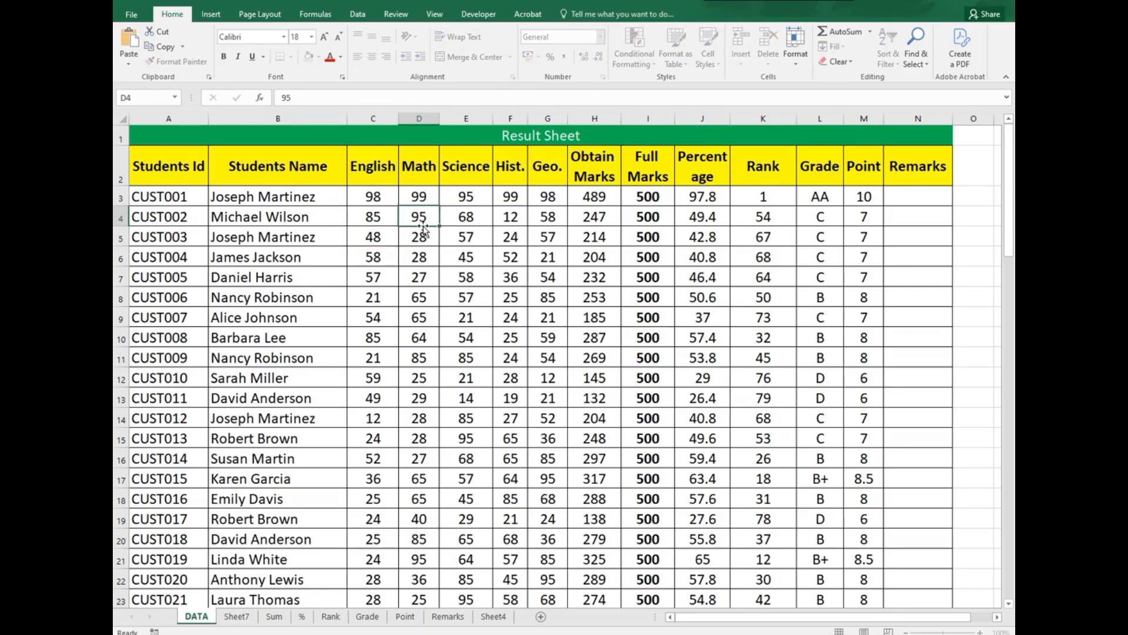
pyautogui.press('Return')
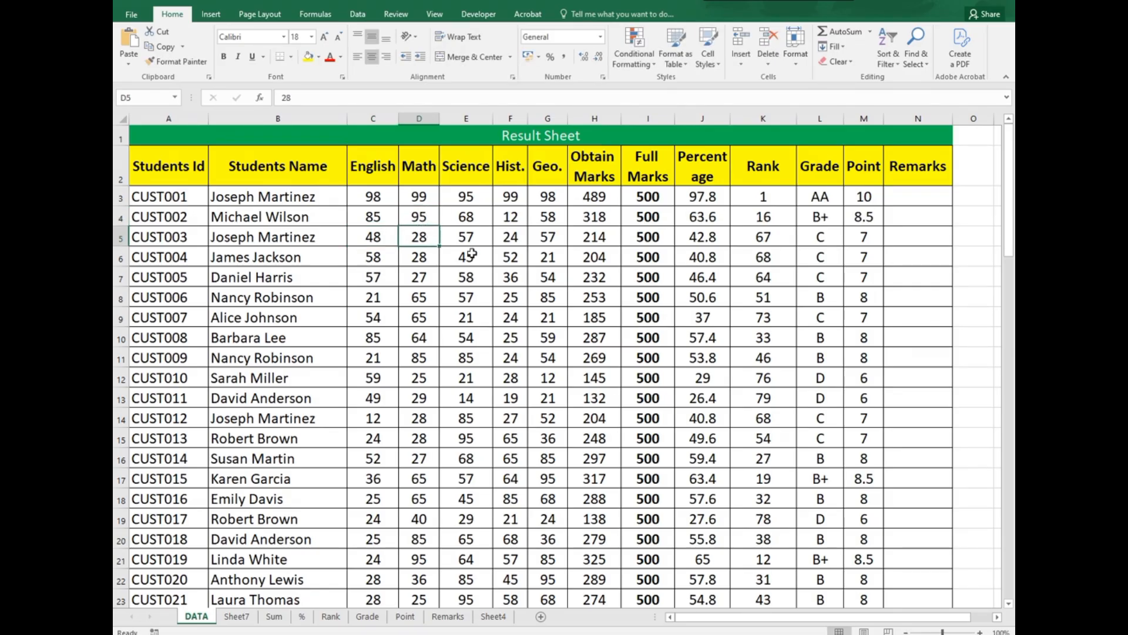
# Check the recalculated point in M4 against the conditions on the Point sheet and return to the DATA sheet
pyautogui.click(871, 219)
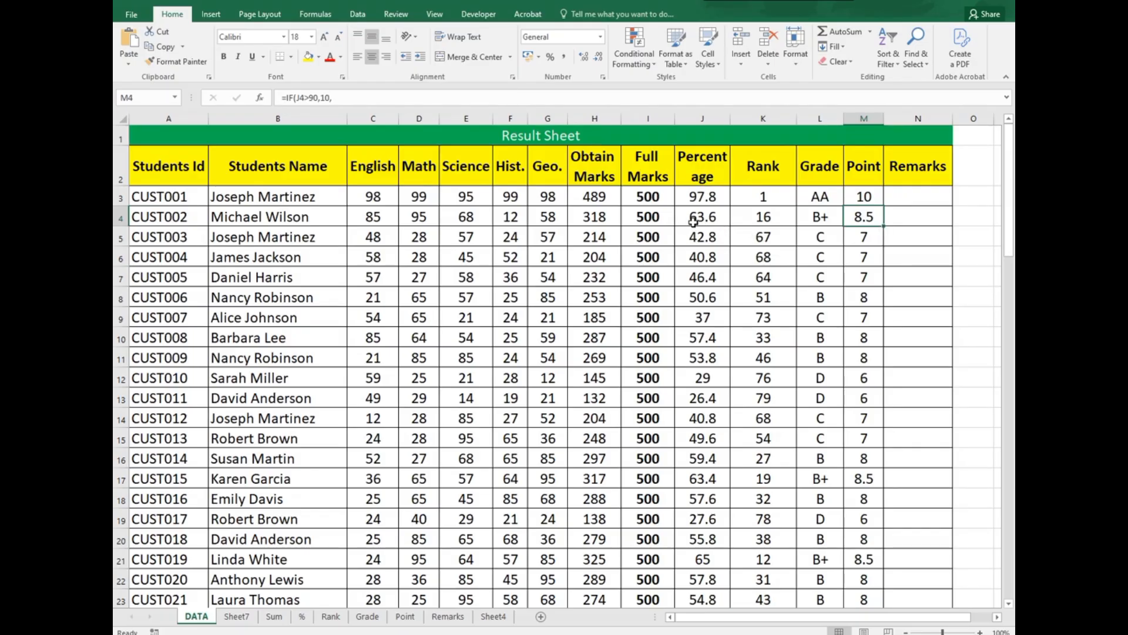
pyautogui.click(405, 616)
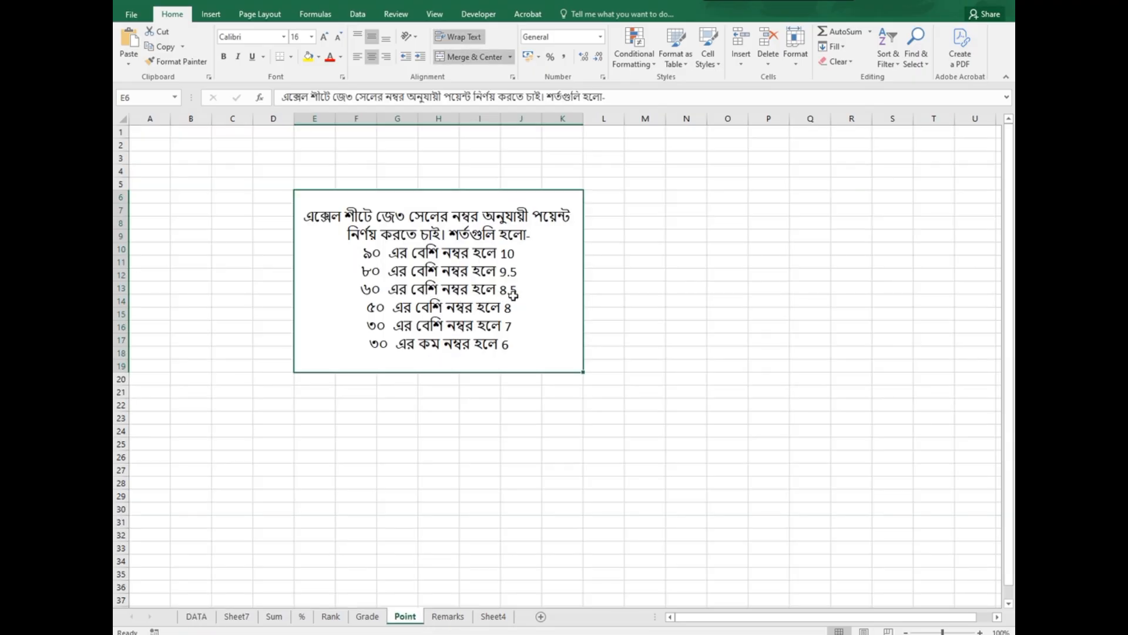
pyautogui.click(205, 617)
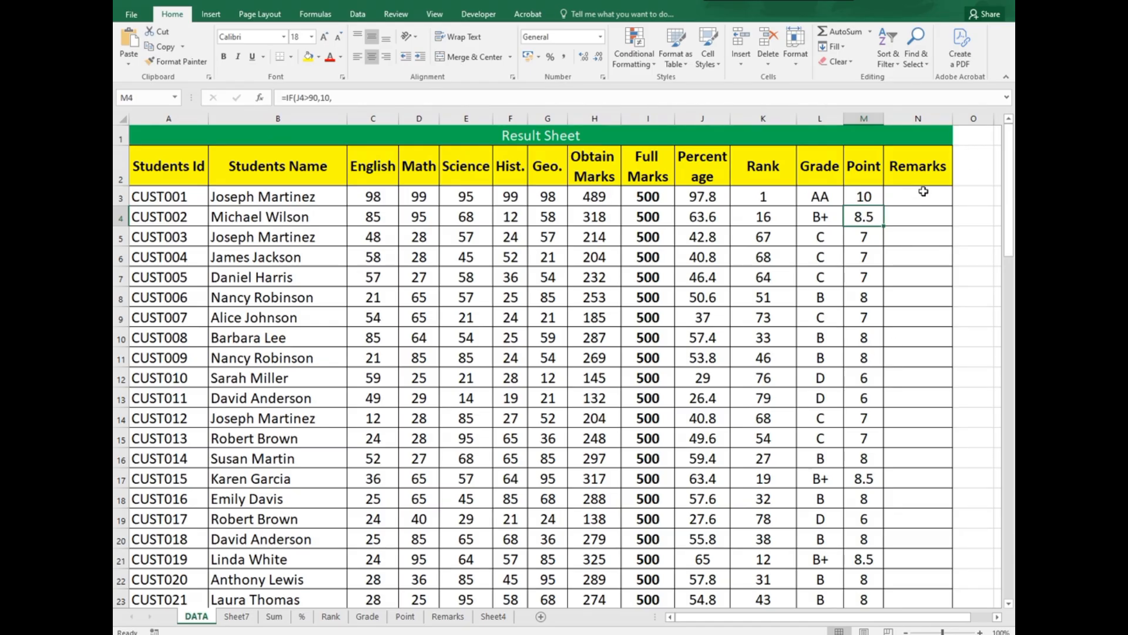
# Copy the question about passing at 30 or more and failing below 30 from the Remarks sheet and submit it to ChatGPT in the browser
pyautogui.click(924, 191)
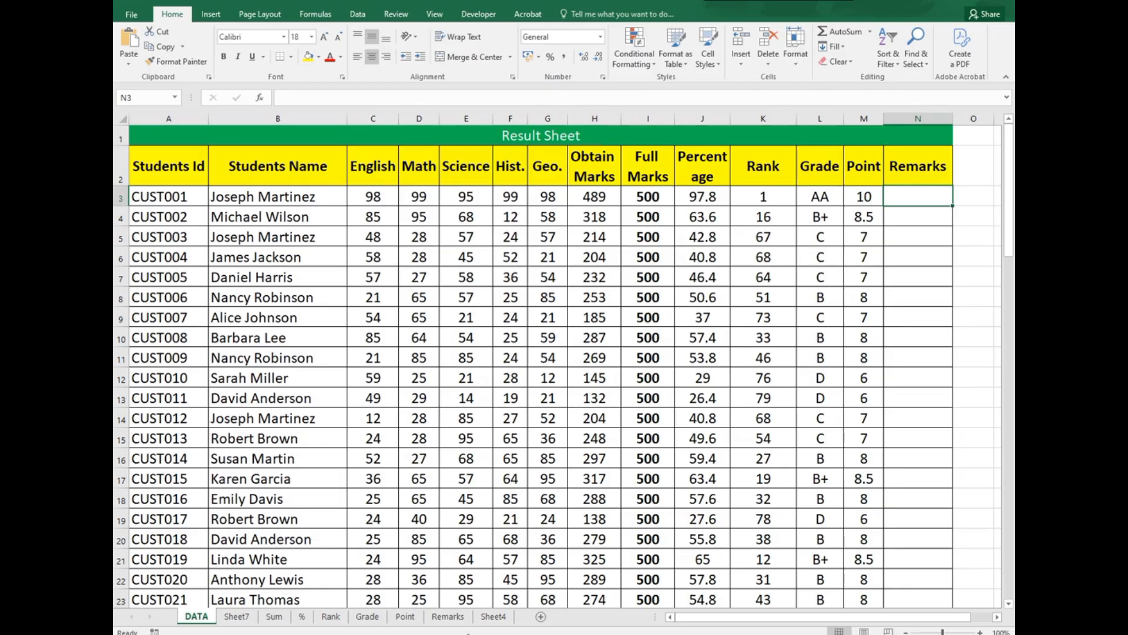
pyautogui.click(448, 616)
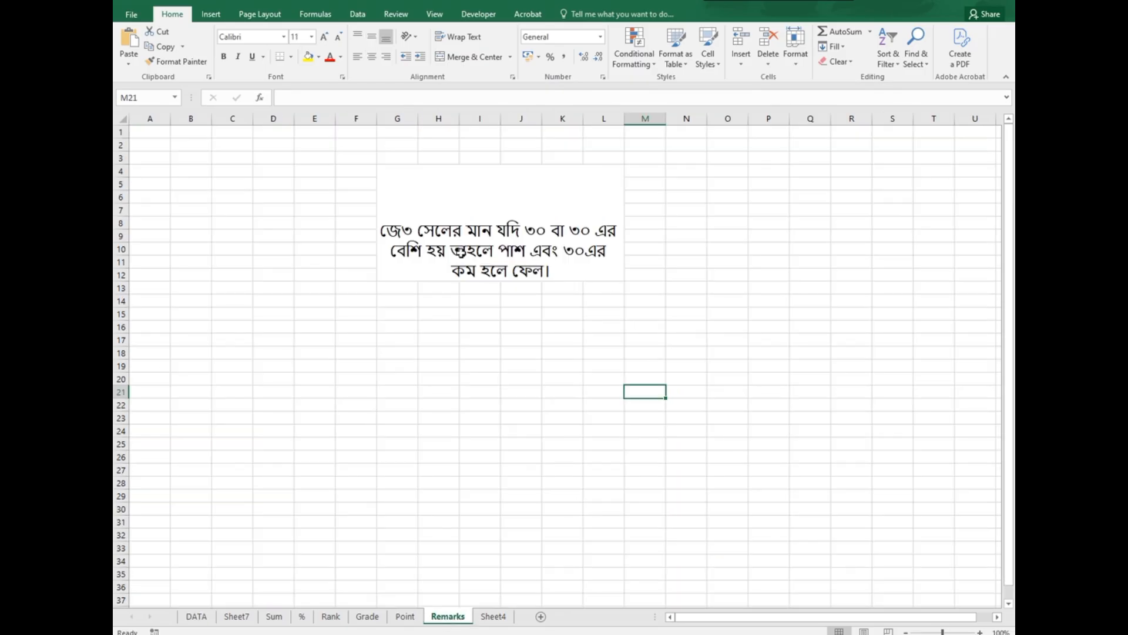
pyautogui.click(465, 254)
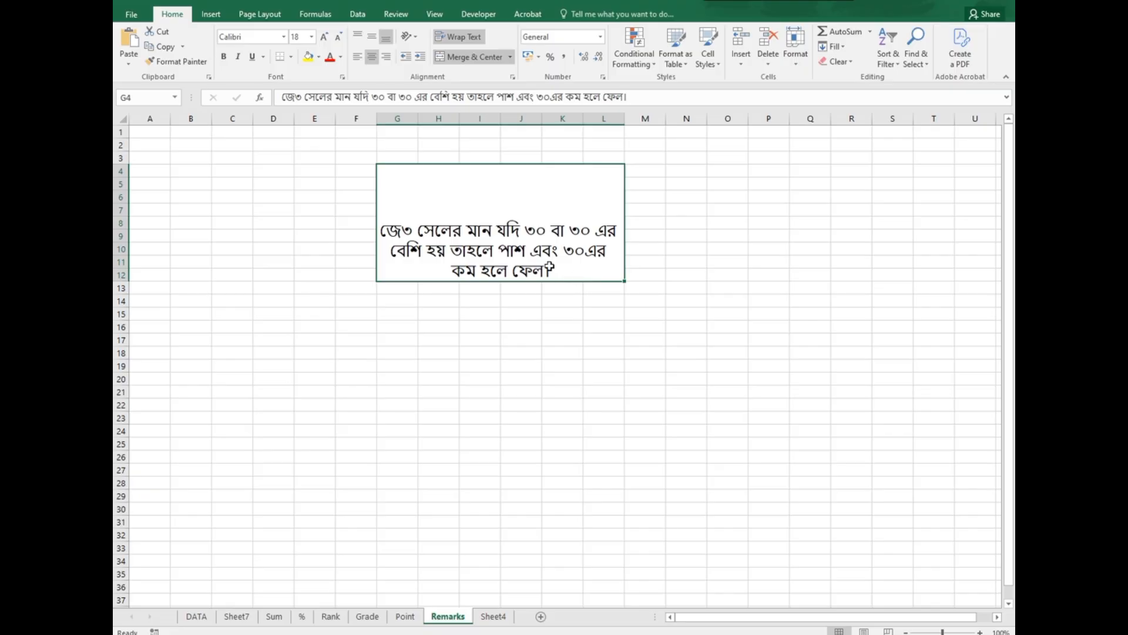
pyautogui.doubleClick(514, 250)
pyautogui.moveTo(381, 229); pyautogui.dragTo(553, 279)
pyautogui.hotkey('ctrl', 'c')
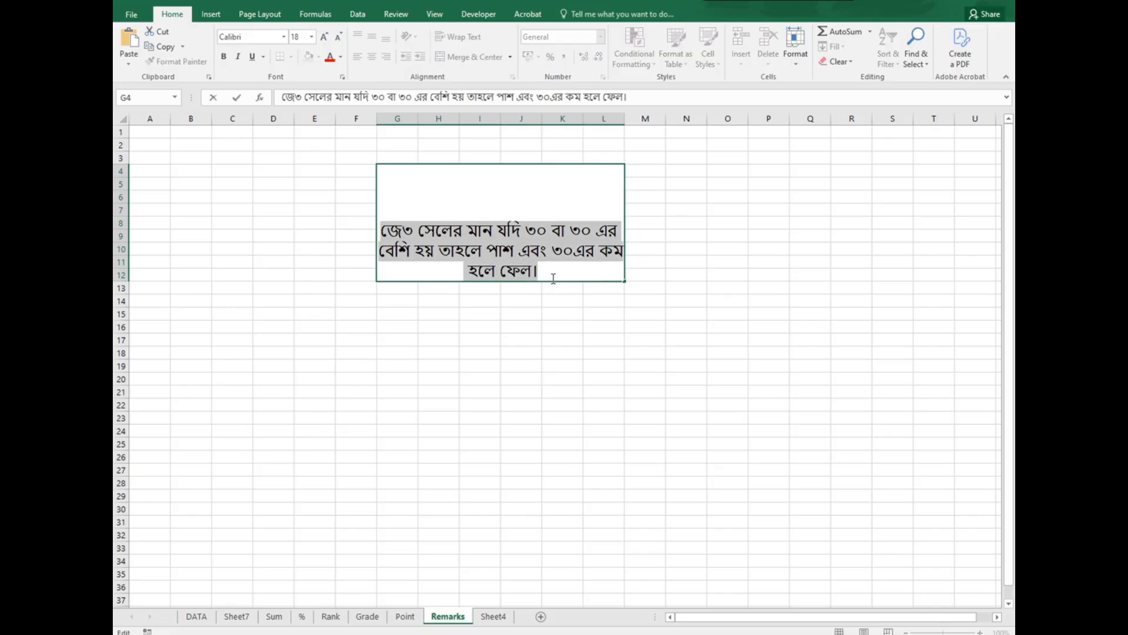
pyautogui.click(197, 616)
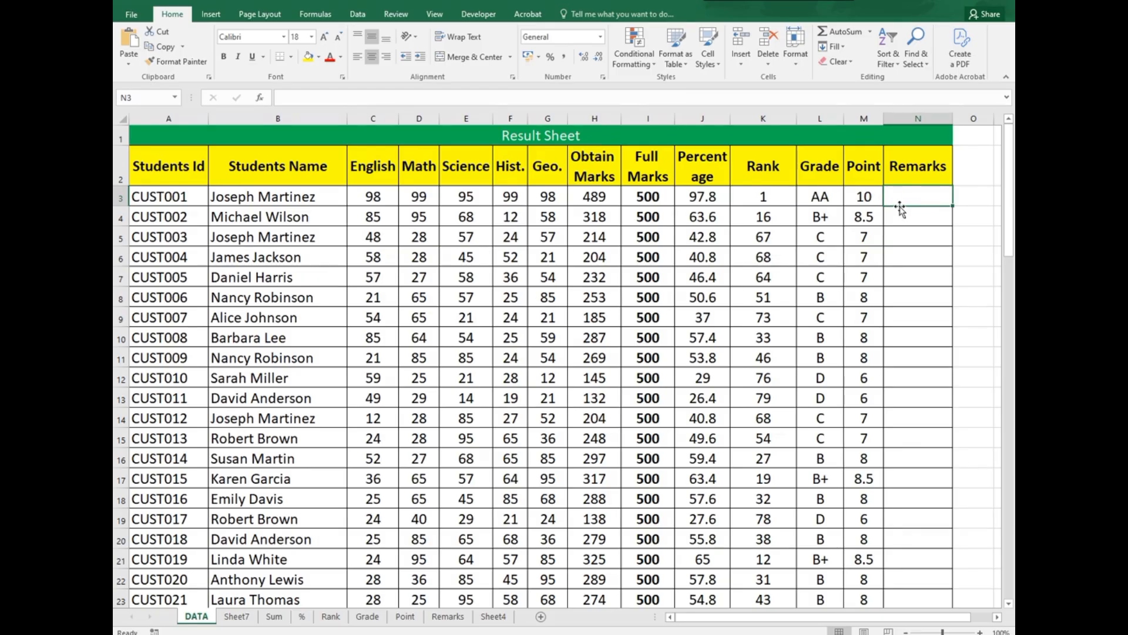
pyautogui.click(457, 634)
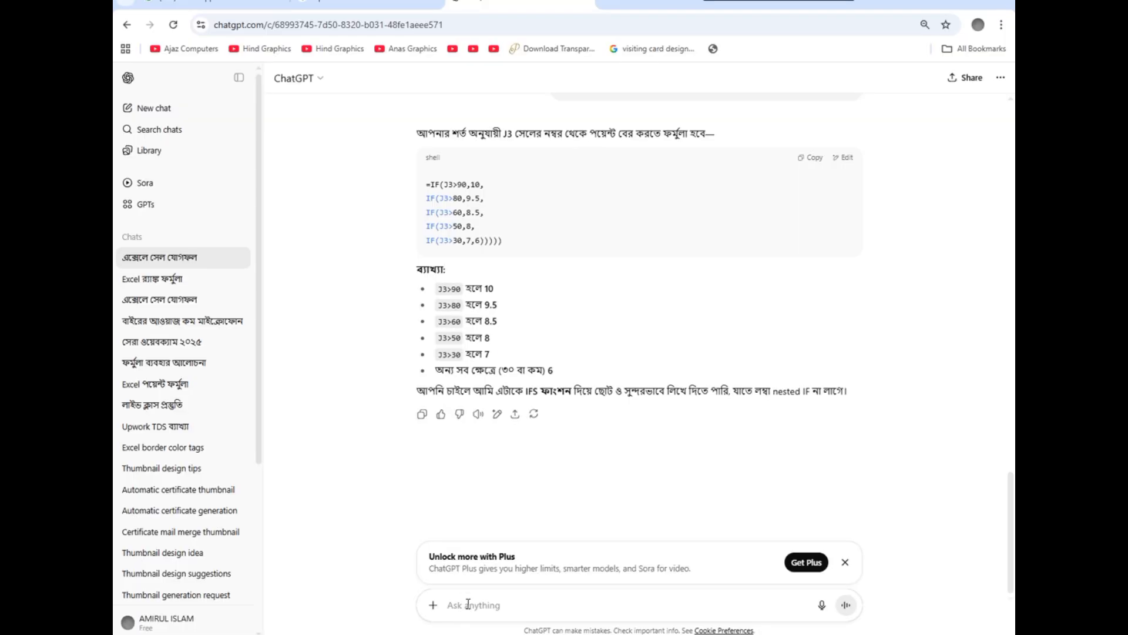
pyautogui.hotkey('ctrl', 'v')
pyautogui.press('Return')
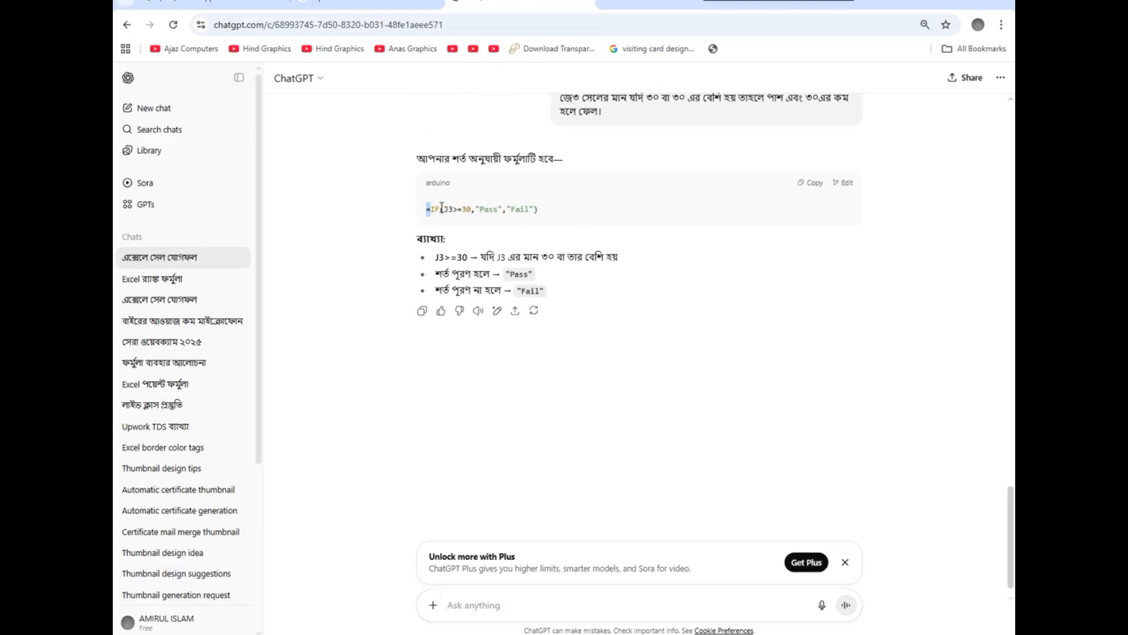
# Copy the formula =IF(J3>=30,"Pass","Fail") from ChatGPT's answer and review the explanation below it
pyautogui.moveTo(425, 208); pyautogui.dragTo(548, 207)
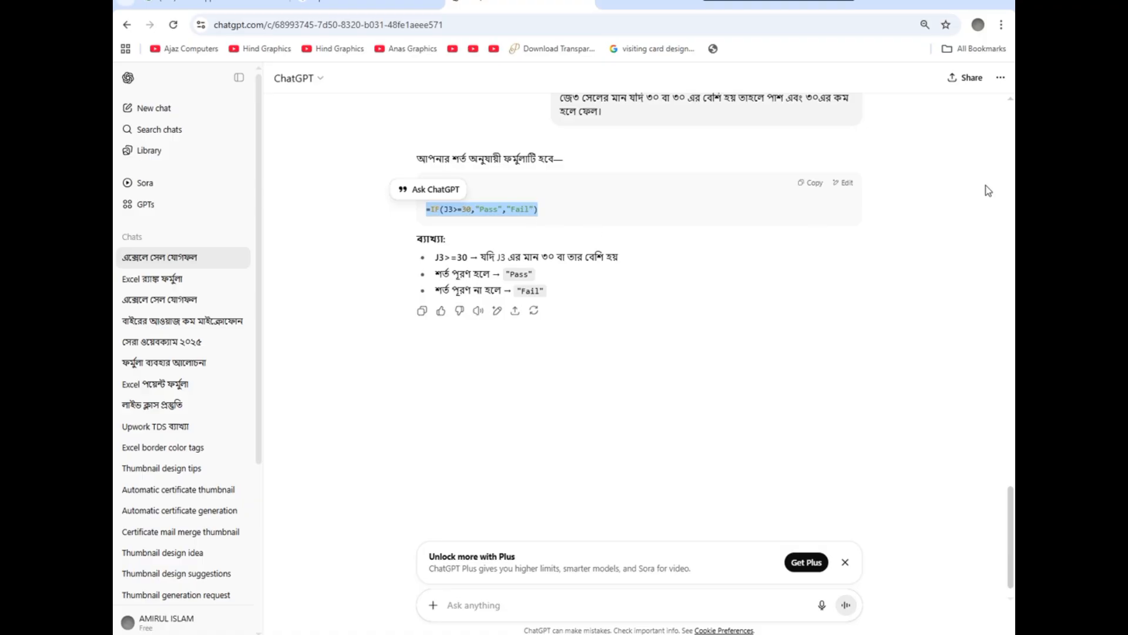
pyautogui.click(814, 182)
pyautogui.moveTo(417, 237); pyautogui.dragTo(562, 299)
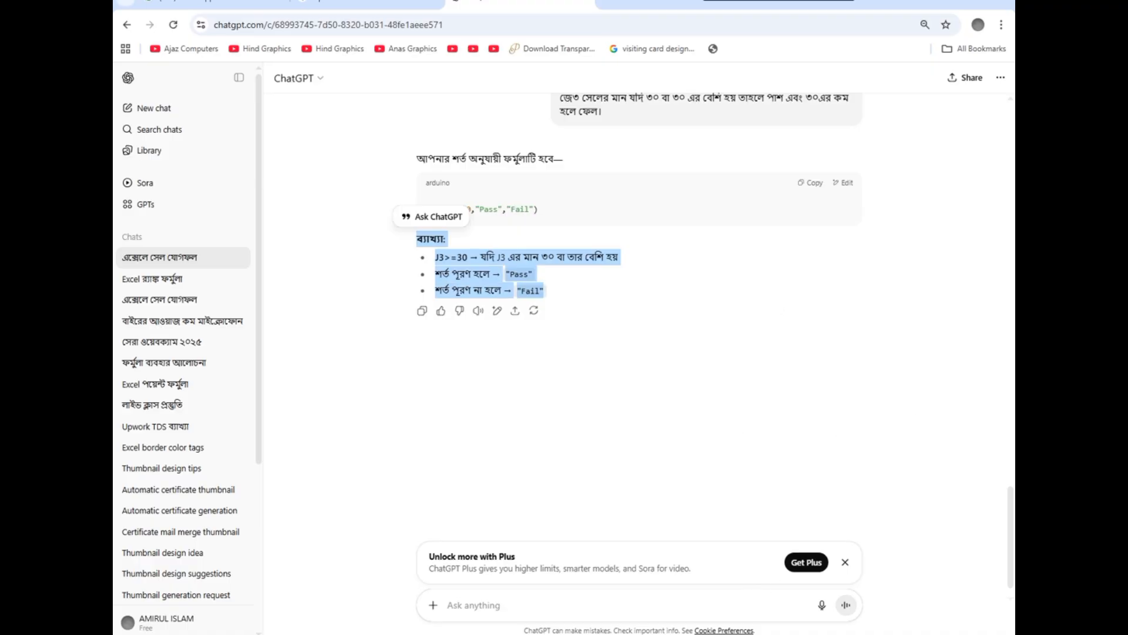
# Switch to Excel, enter =IF(J3>=30,"Pass","Fail") in N3 on the DATA sheet, fill it down the Remarks column and look through the results
pyautogui.hotkey('alt', 'Tab')
pyautogui.doubleClick(920, 200)
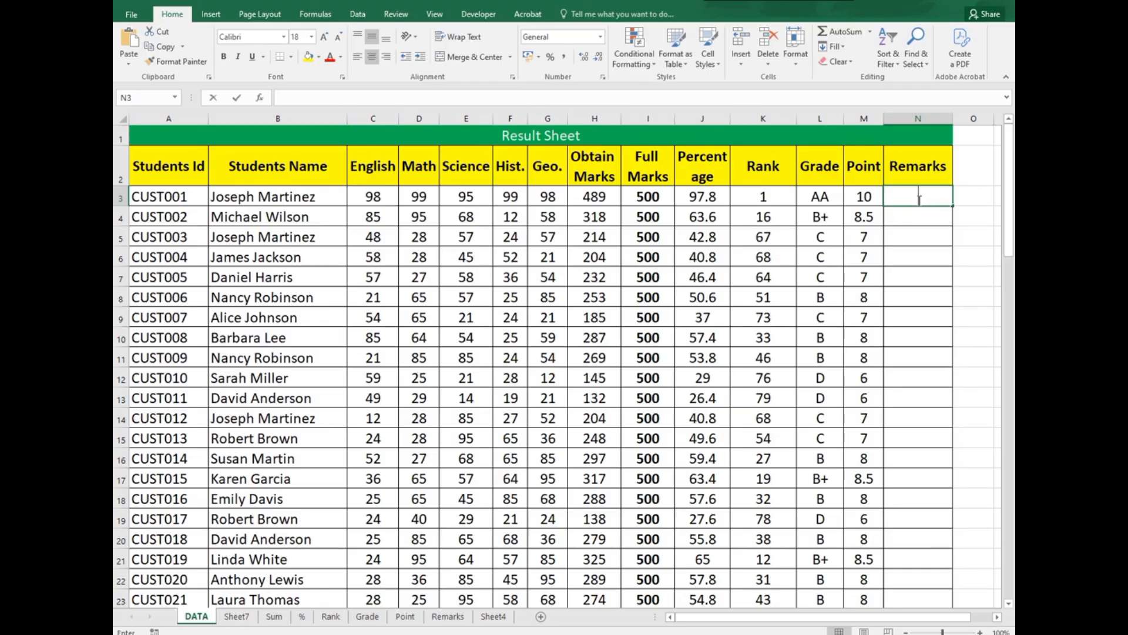
pyautogui.hotkey('ctrl', 'v')
pyautogui.press('Return')
pyautogui.click(919, 200)
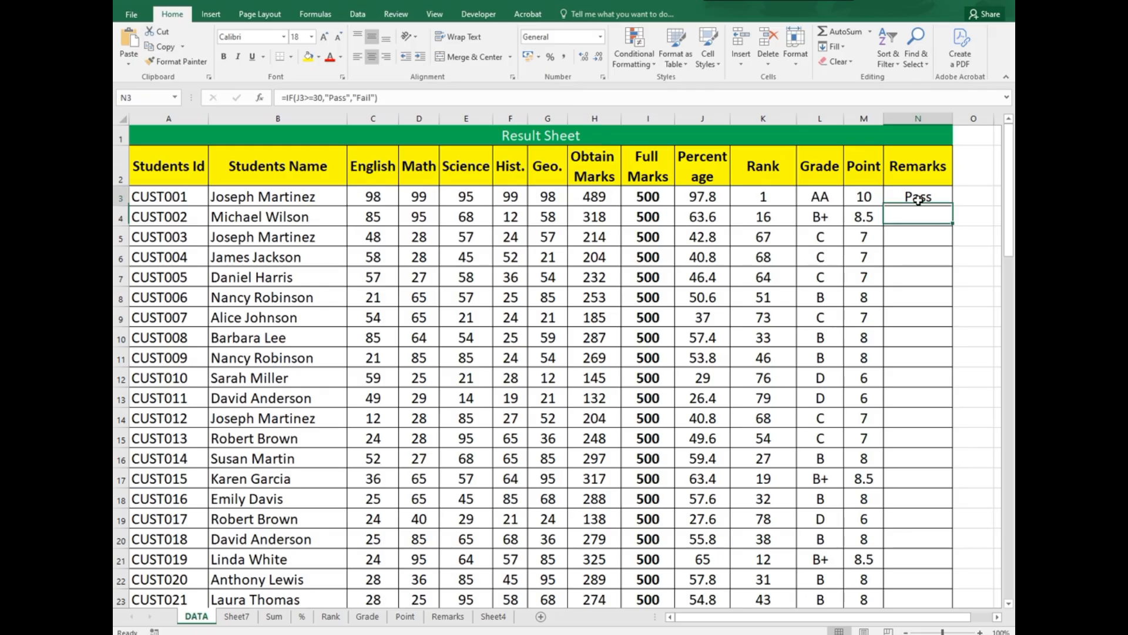
pyautogui.doubleClick(953, 205)
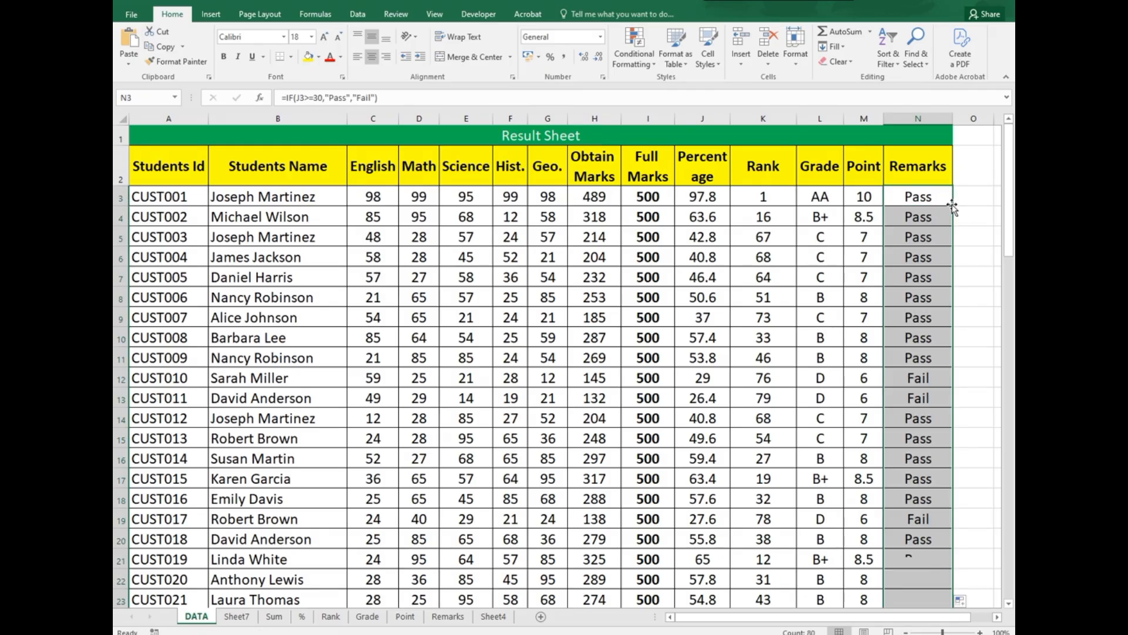
pyautogui.scroll(-11, 929, 297)
pyautogui.scroll(-3, 936, 298)
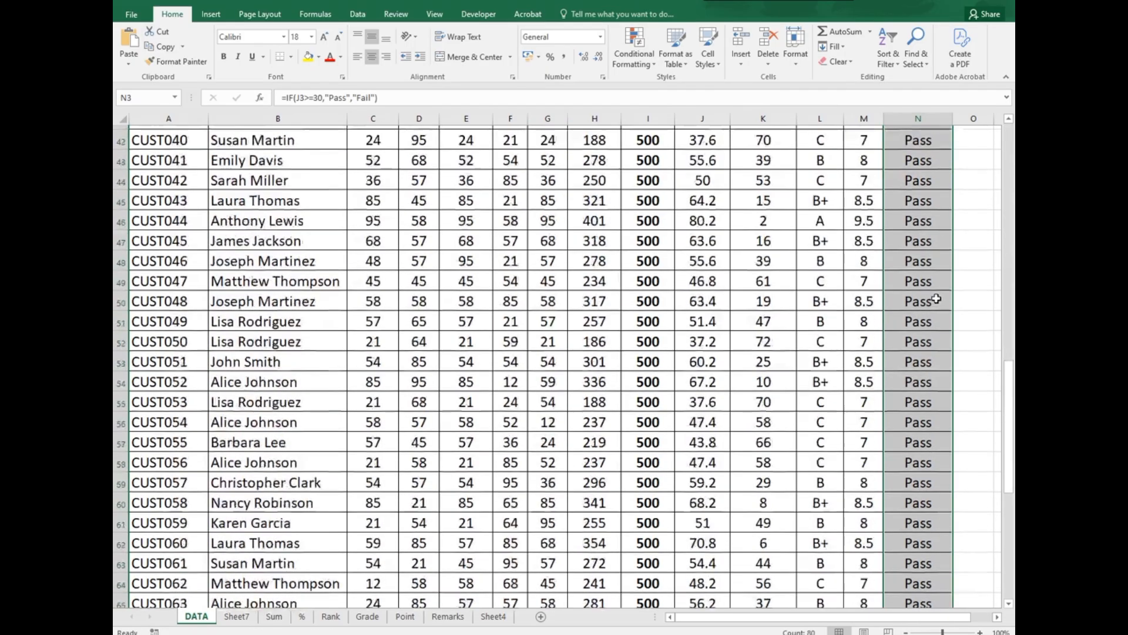
pyautogui.scroll(14, 936, 298)
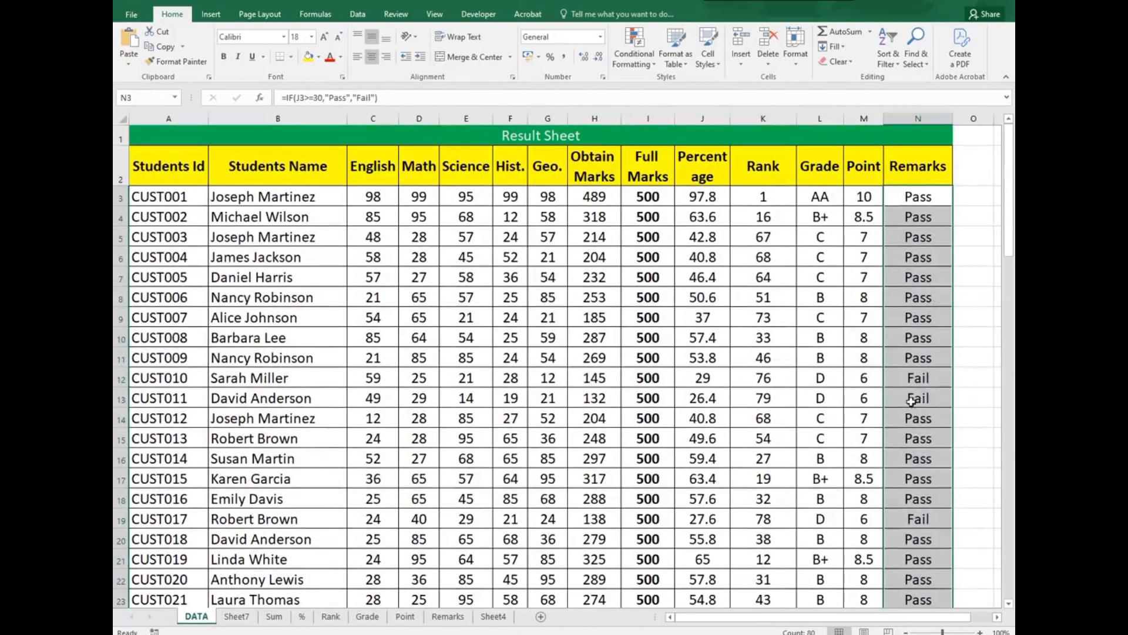
# Compare the remark in N12 with the percentage in J12 to check the pass/fail condition
pyautogui.click(920, 381)
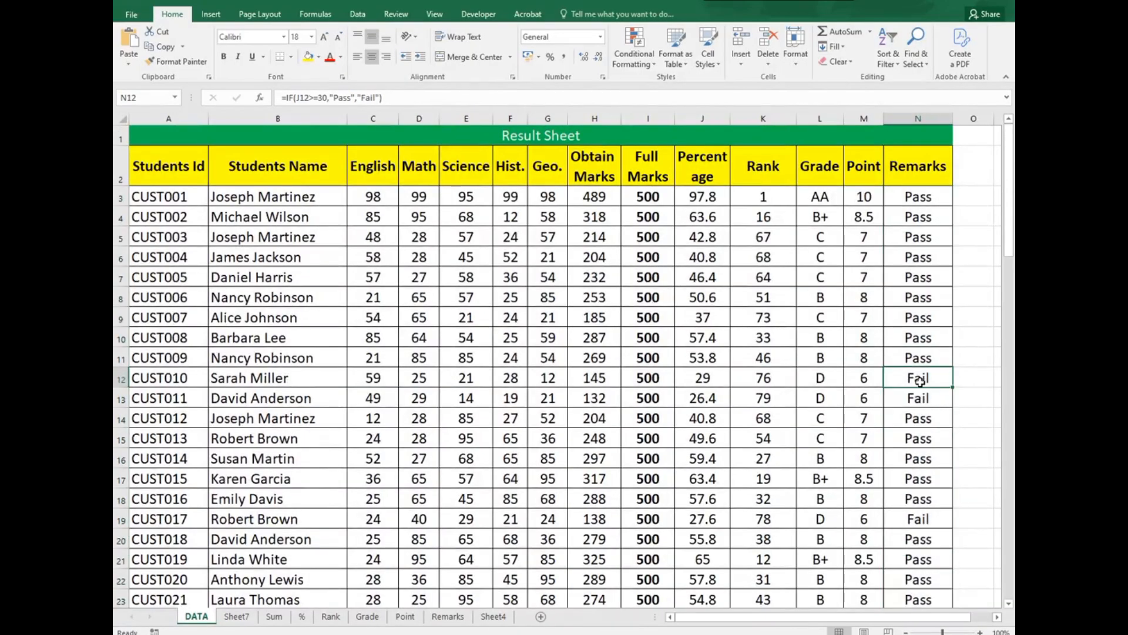
pyautogui.click(704, 381)
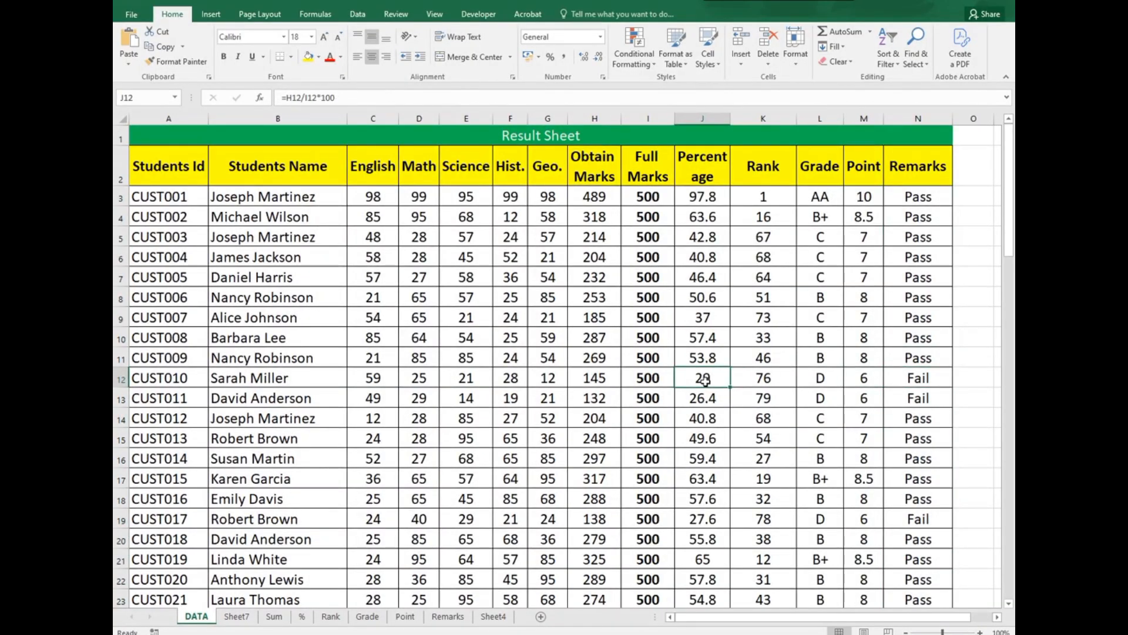
pyautogui.click(920, 377)
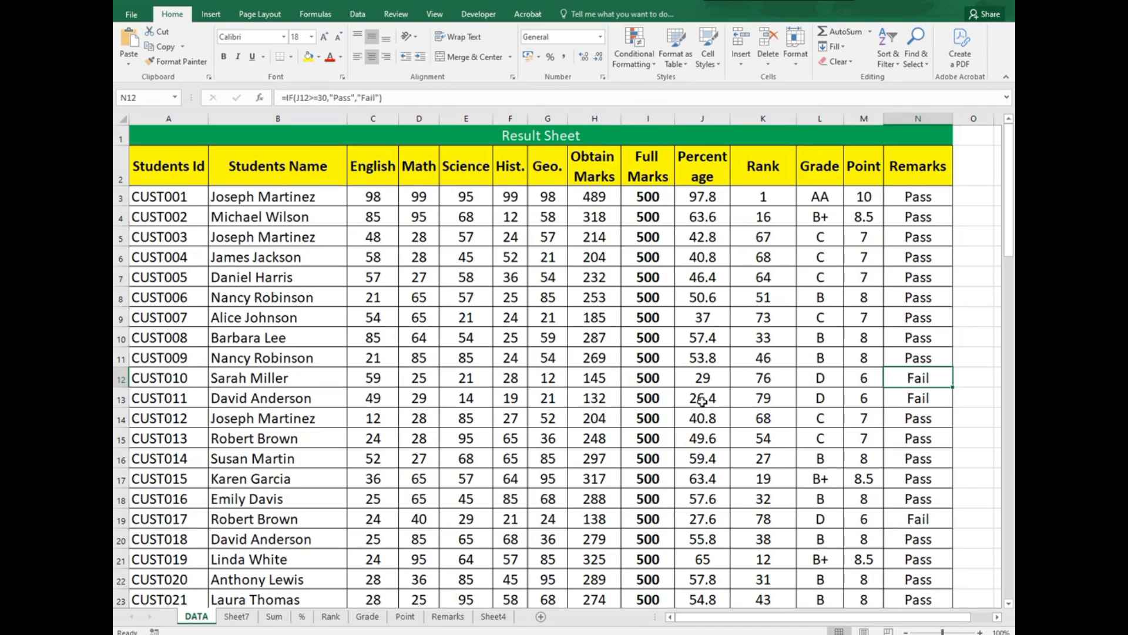
# Compare the percentages in J13 and J14 with the remarks in N13 and N14 against the pass/fail condition
pyautogui.click(702, 401)
pyautogui.click(933, 398)
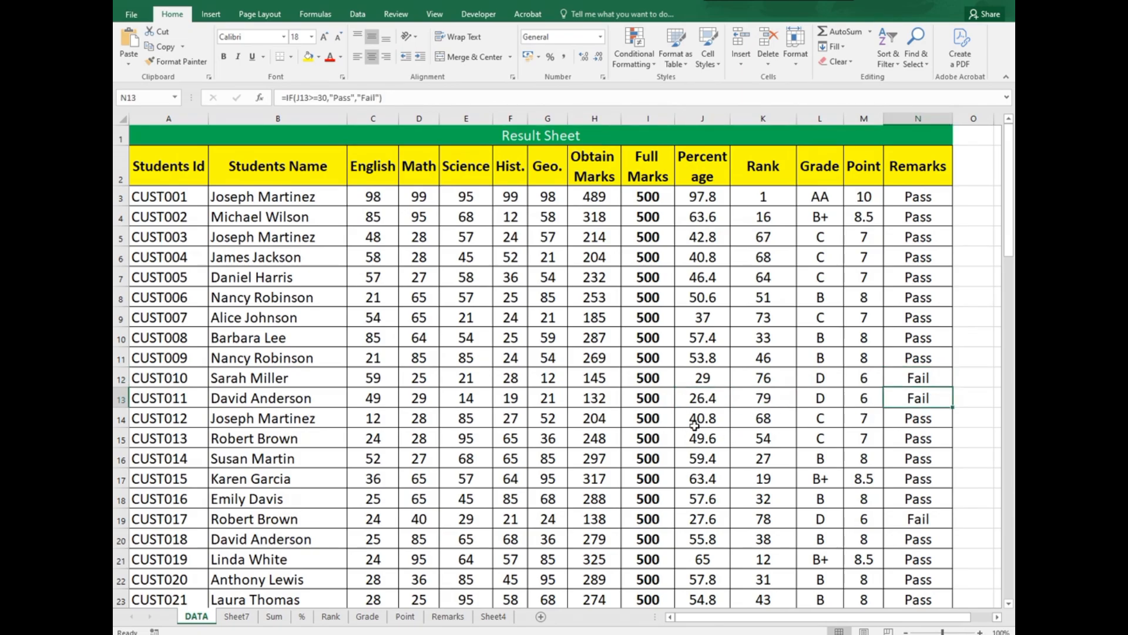
pyautogui.click(695, 426)
pyautogui.click(914, 421)
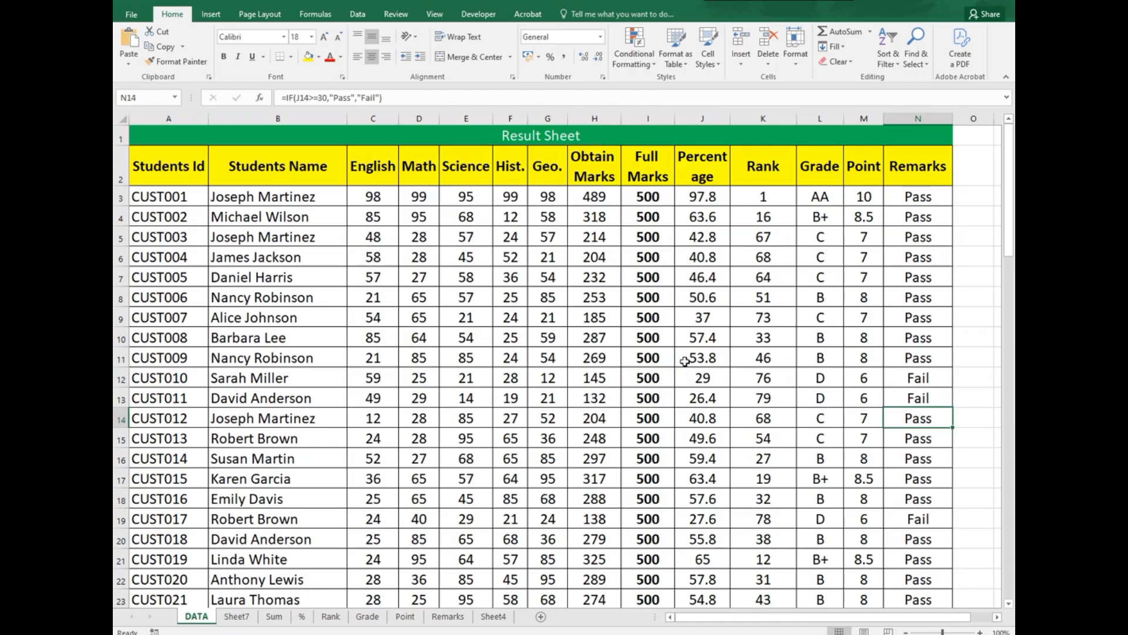
# Set the English and Math marks in C9 and D9 to 21 and check the recalculated percentage in J9 and remark in N9
pyautogui.click(703, 317)
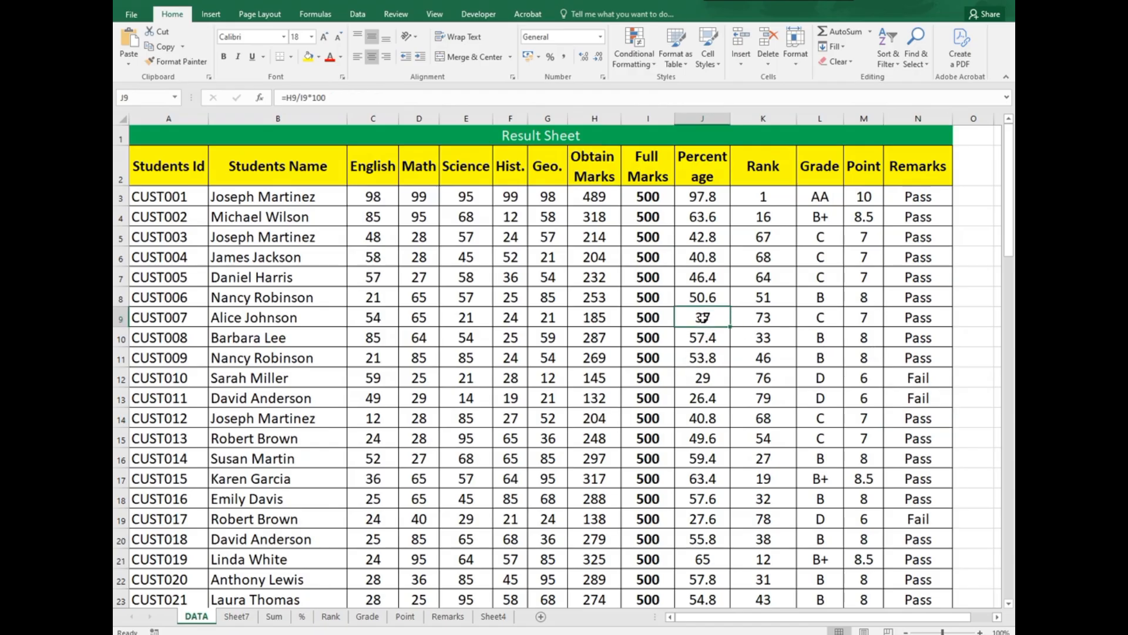
pyautogui.click(383, 317)
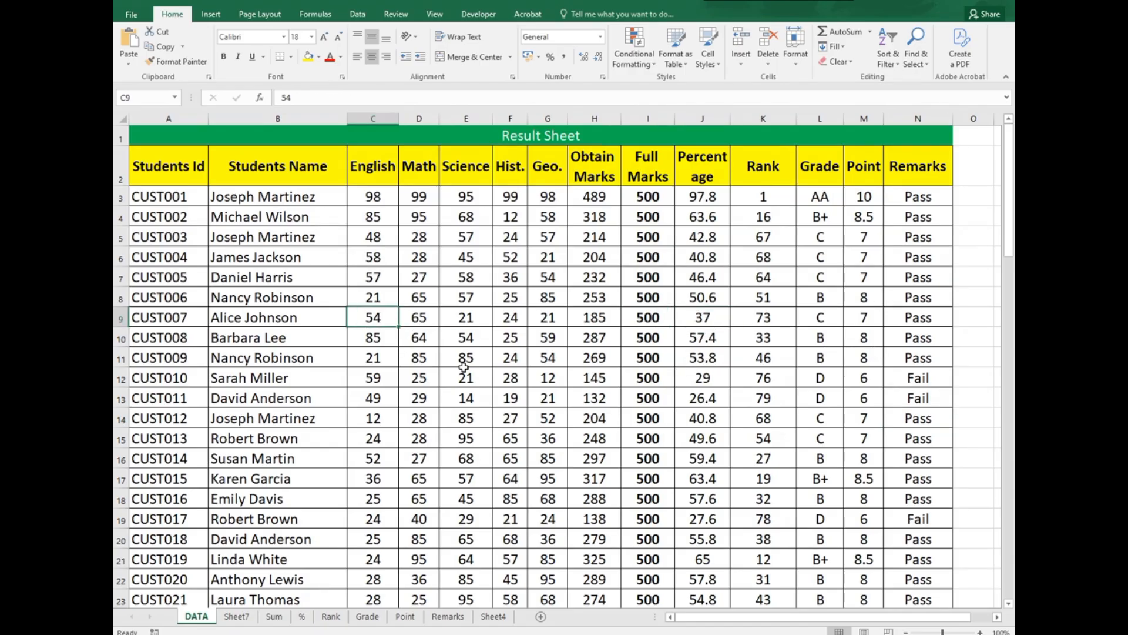
pyautogui.write('21')
pyautogui.click(467, 360)
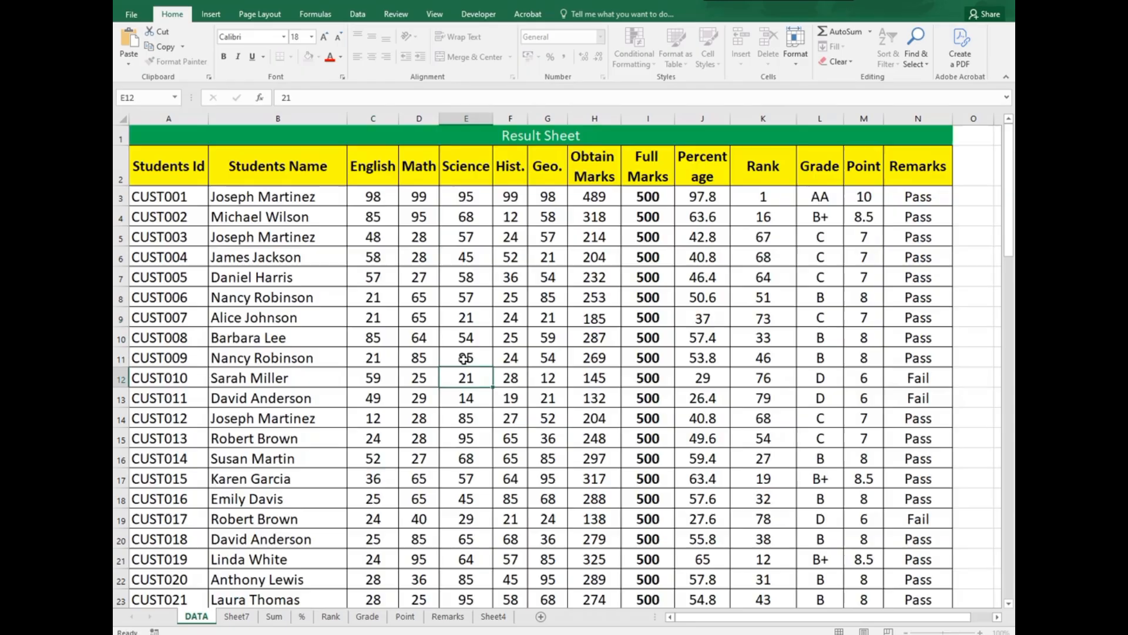
pyautogui.click(421, 316)
pyautogui.write('21')
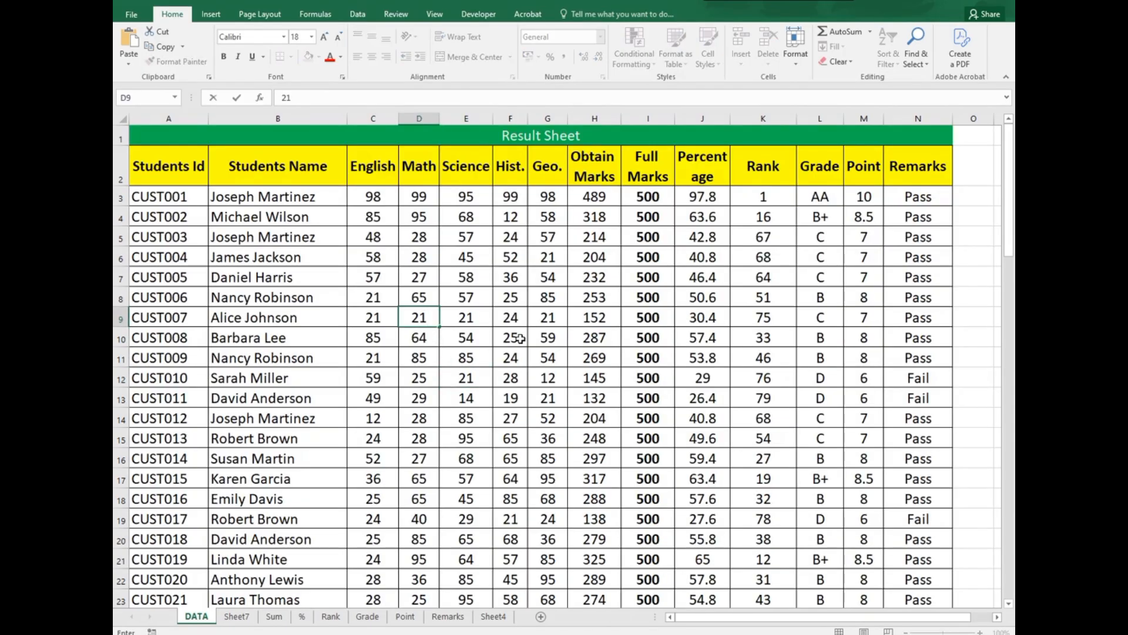
pyautogui.click(560, 356)
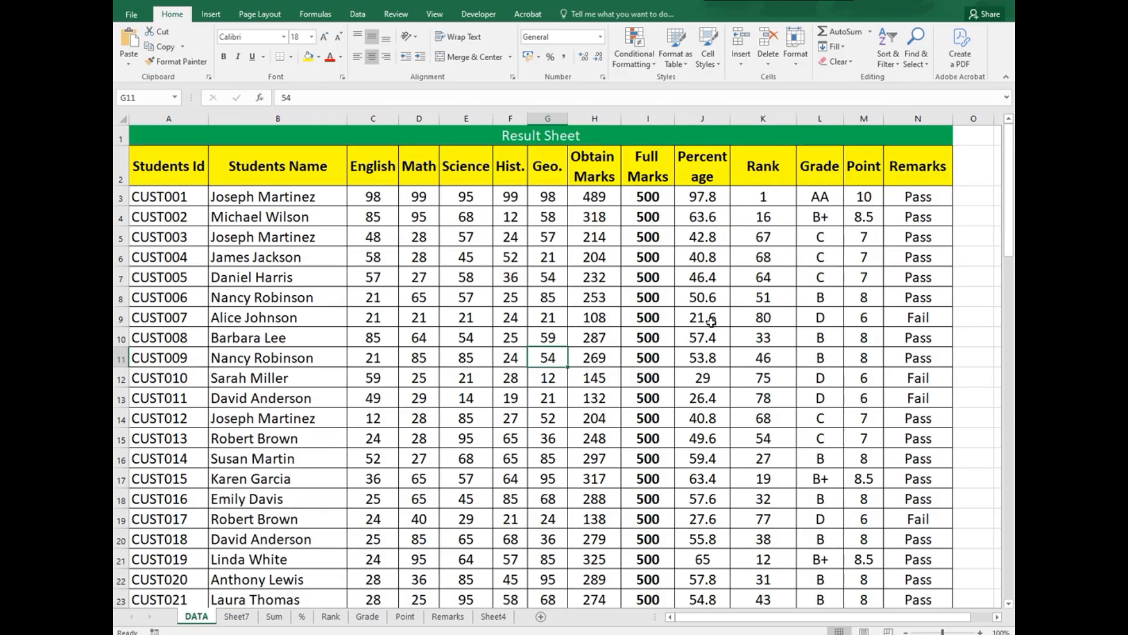
pyautogui.click(711, 321)
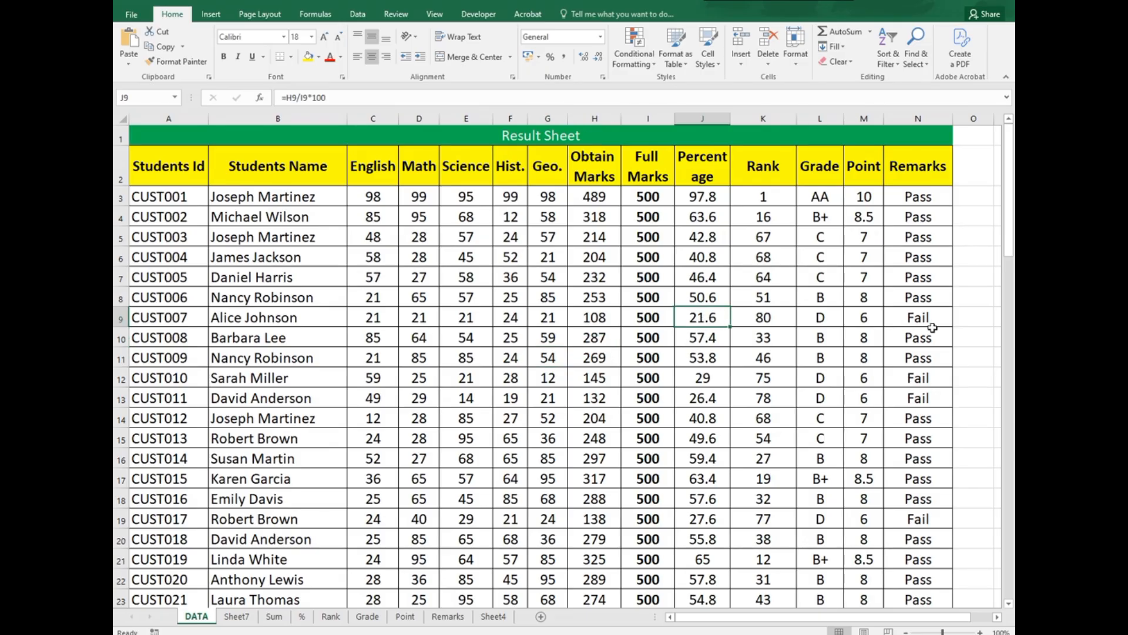
pyautogui.click(933, 320)
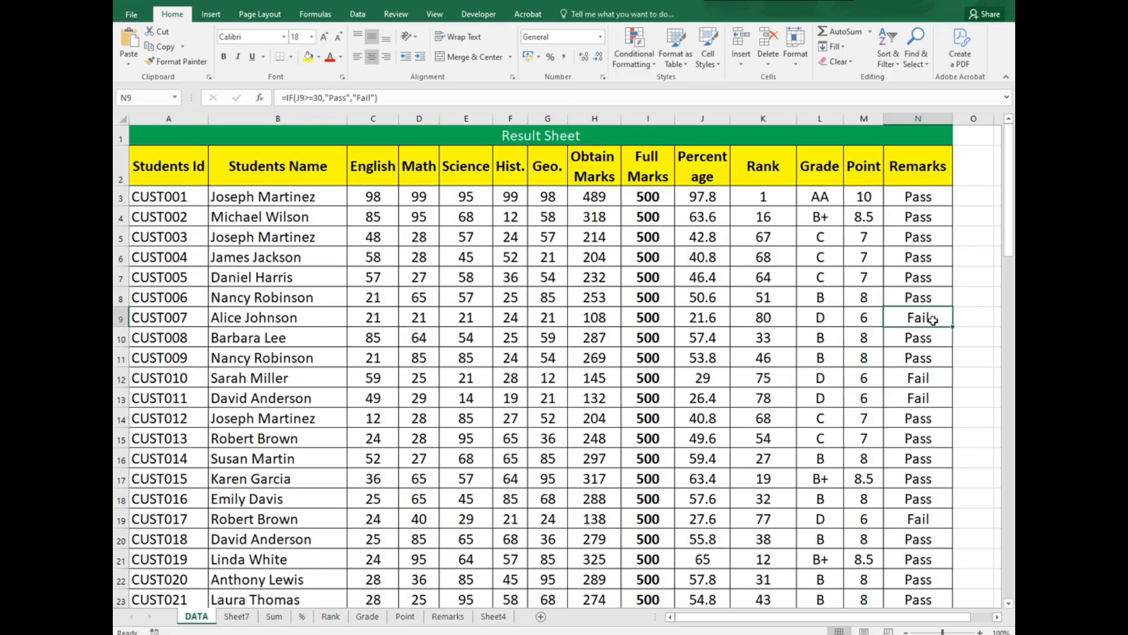